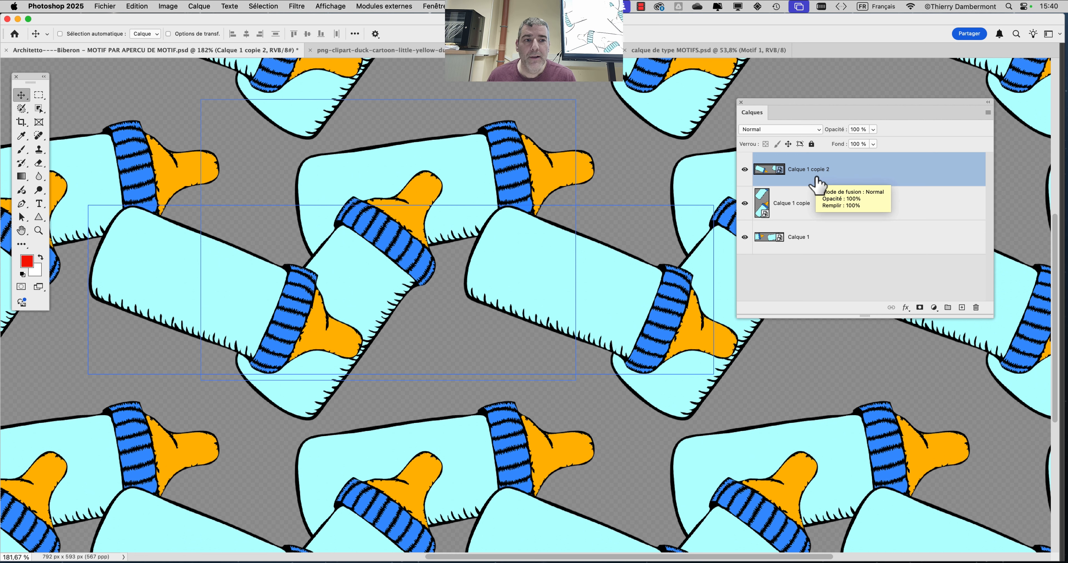
Step: Toggle the visibility of layer Calque 1 copie 2 to check which baby bottle it contains
click(744, 169)
click(744, 169)
click(745, 169)
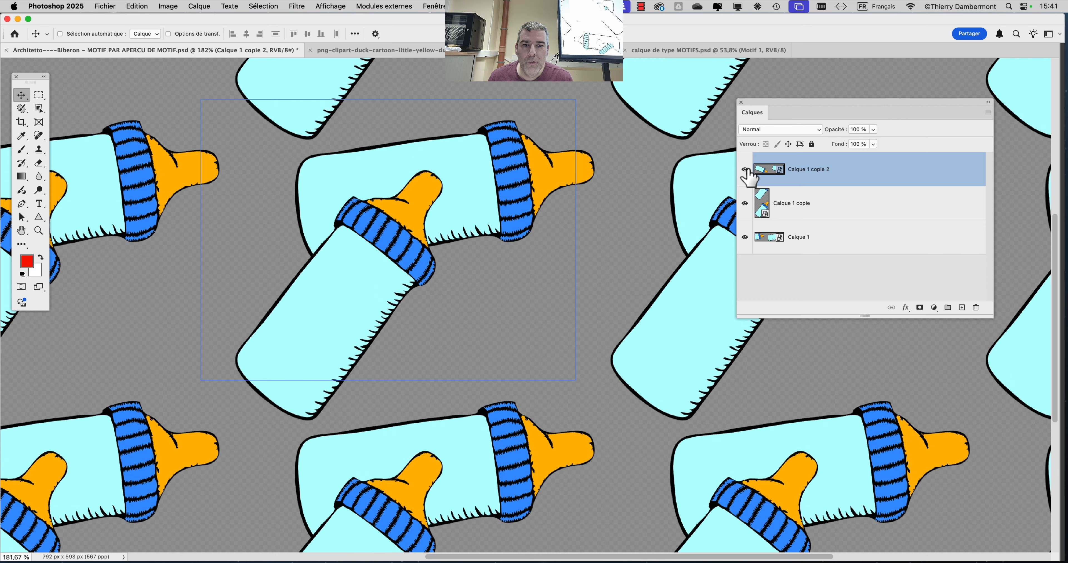
click(744, 170)
scroll(593, 293, up, 1)
scroll(593, 299, up, 3)
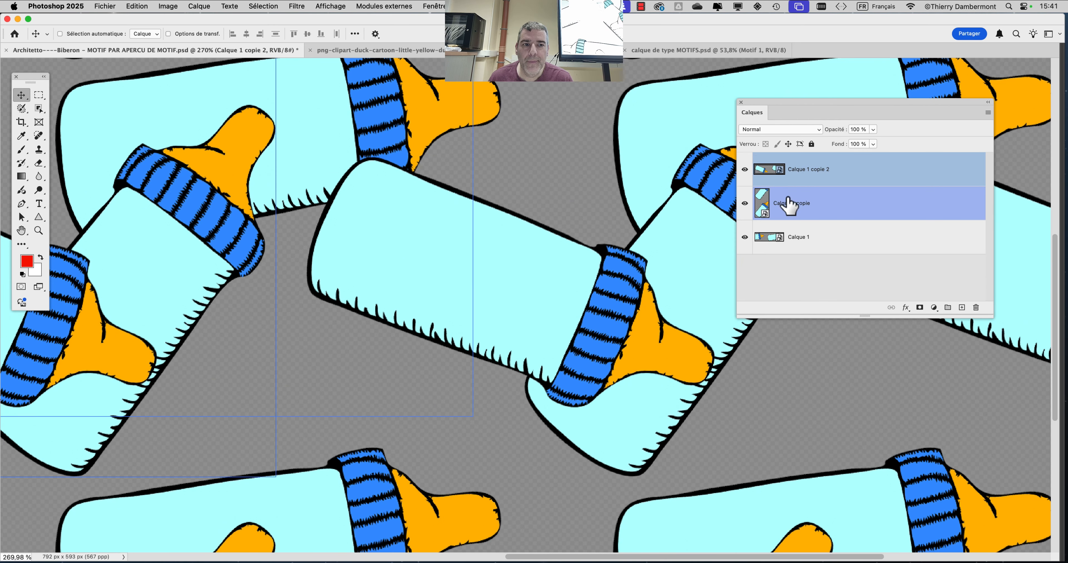
click(744, 169)
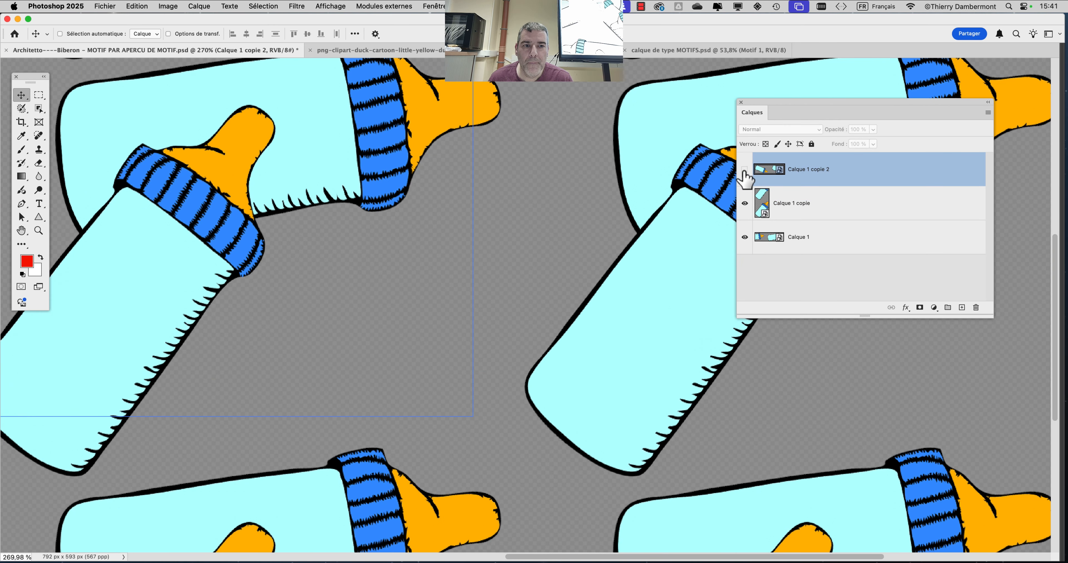
click(744, 169)
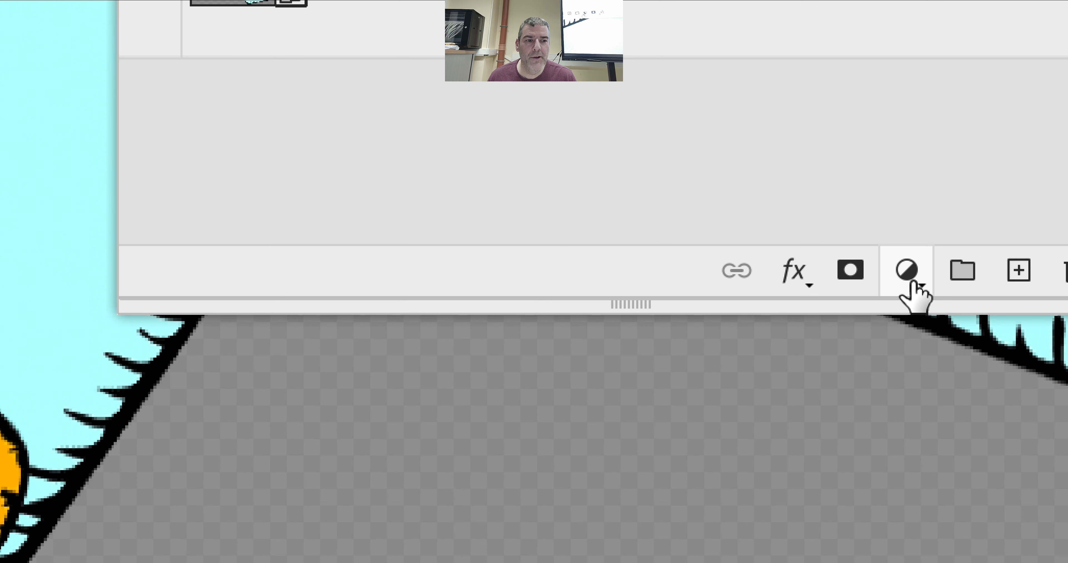
Step: Add a Teinte/Saturation adjustment layer above Calque 1 copie 2, then float and enlarge its properties beside the layers list
click(908, 273)
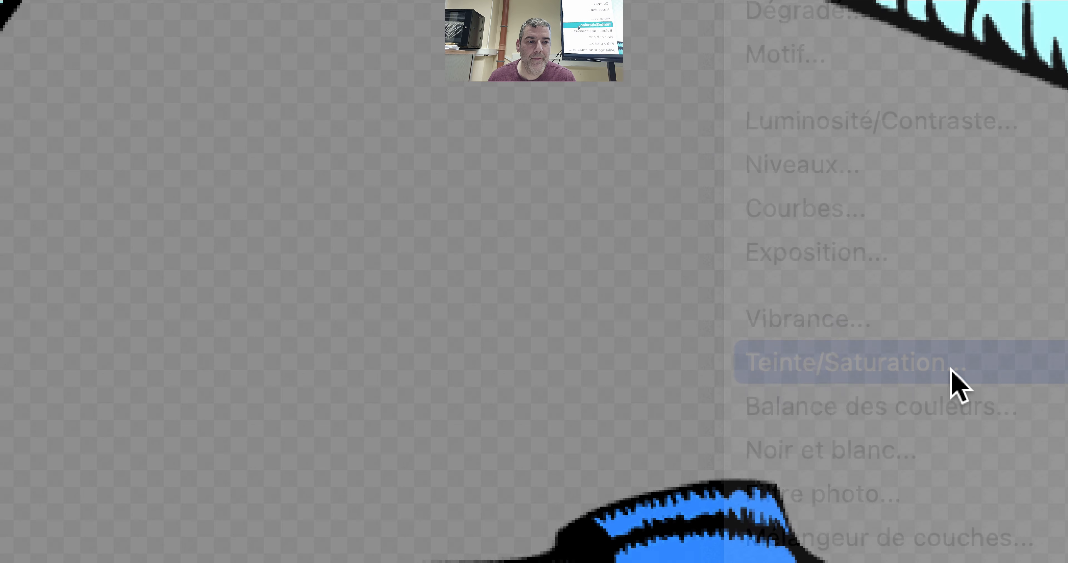
click(954, 363)
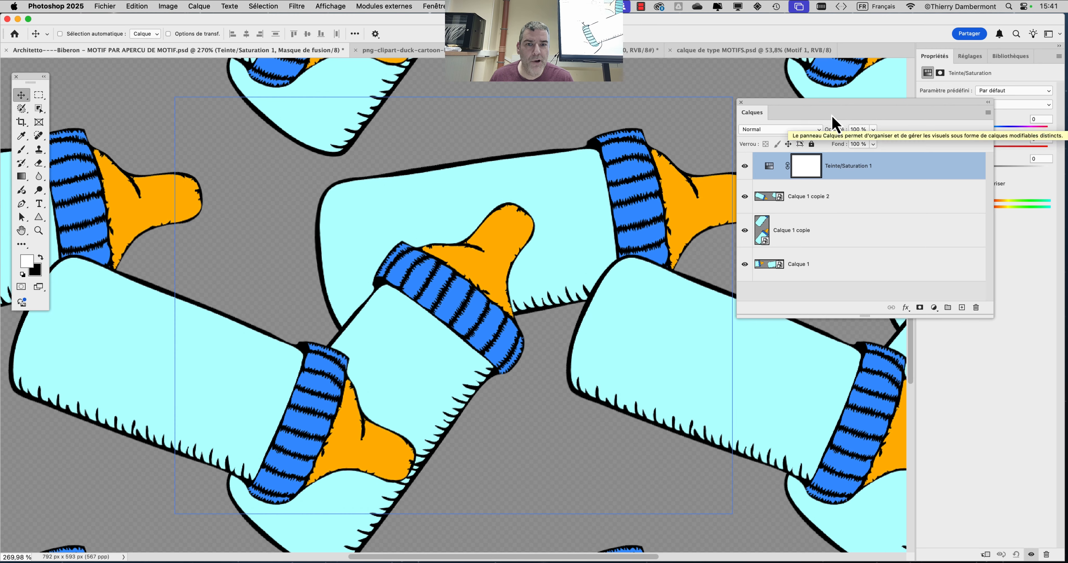
drag(933, 59, 104, 59)
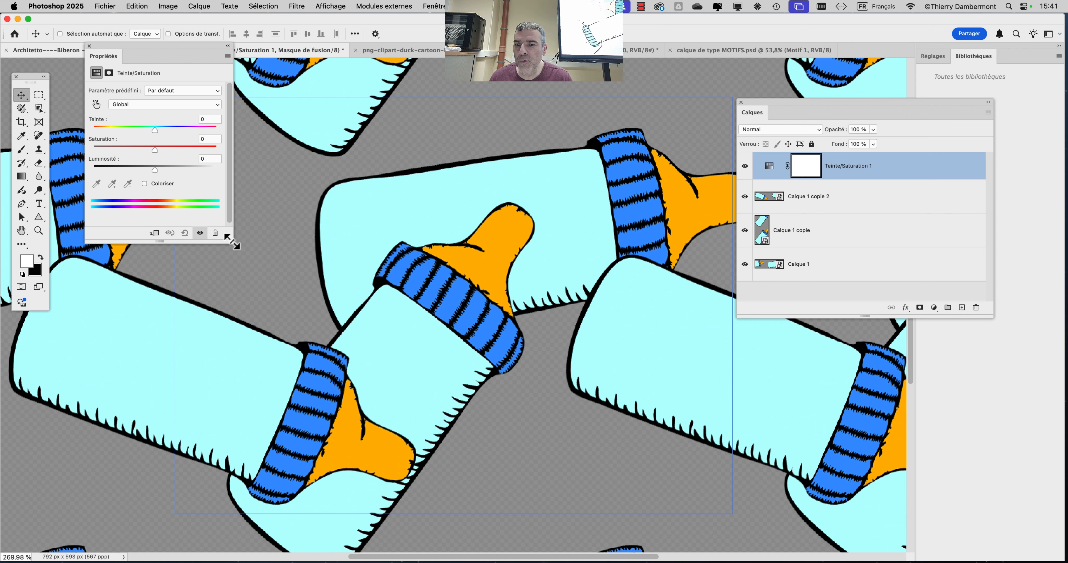
drag(232, 241, 475, 270)
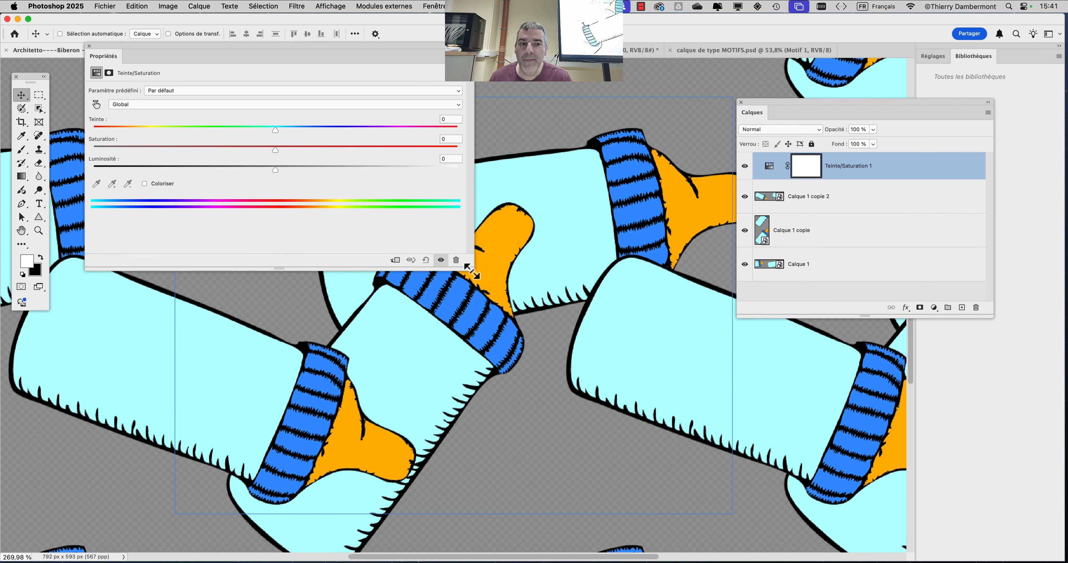
drag(783, 111, 862, 104)
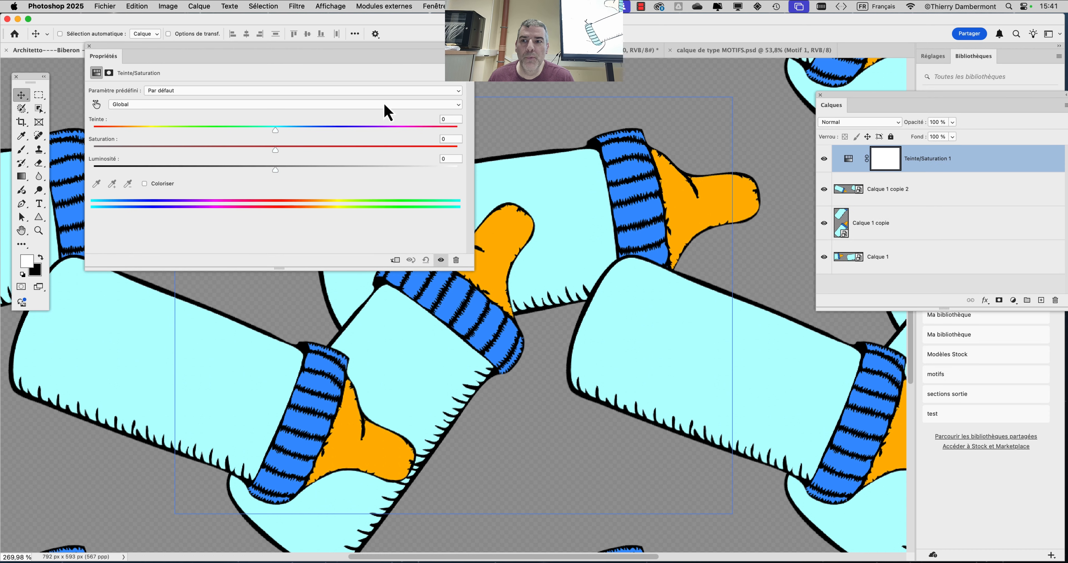
Step: Set the adjustment's hue to -45 and saturation to -41, and close its properties
click(193, 130)
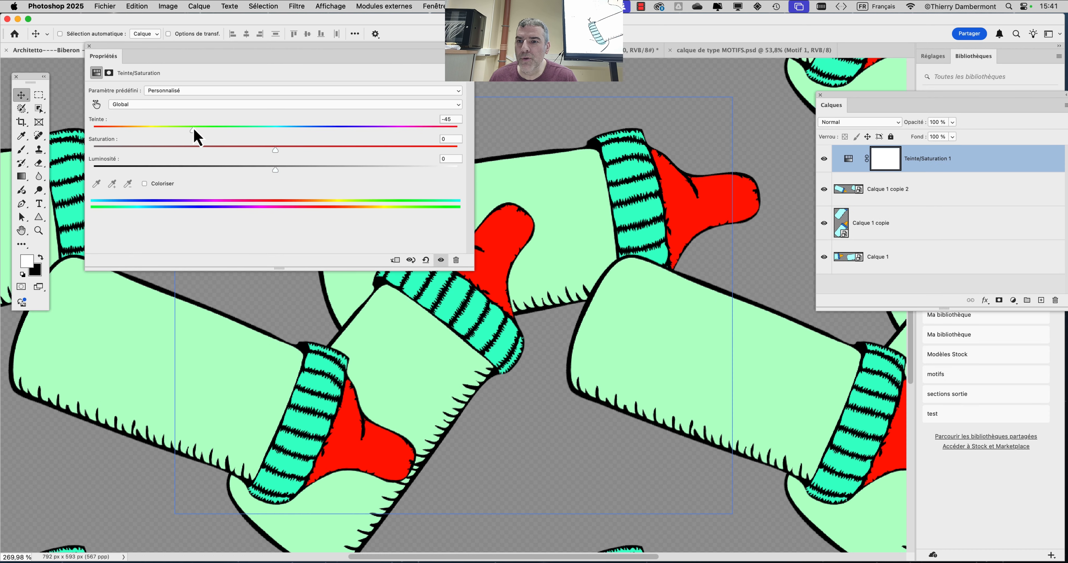
click(200, 150)
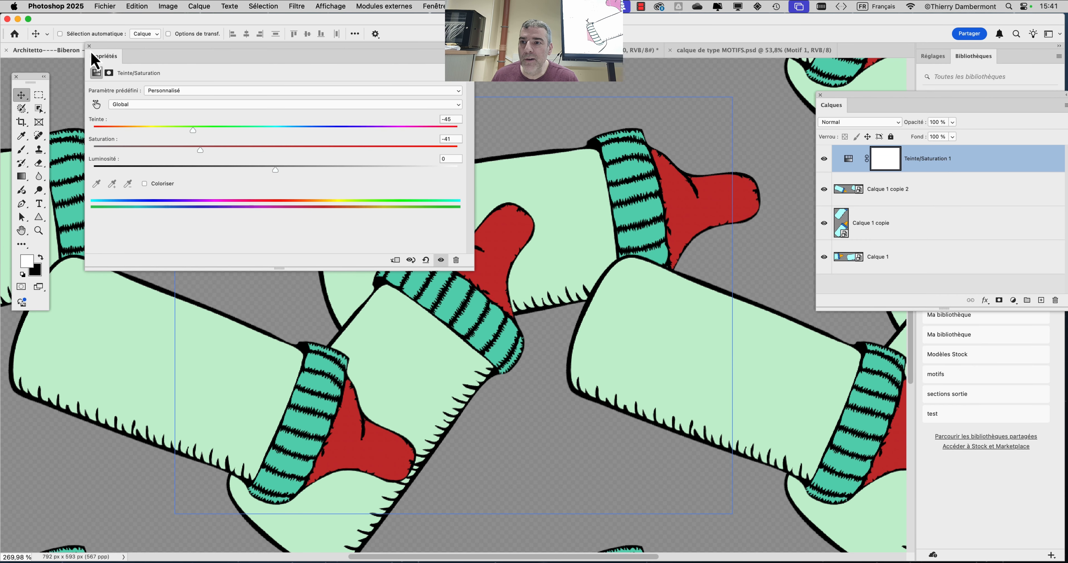
click(89, 47)
drag(866, 103, 676, 75)
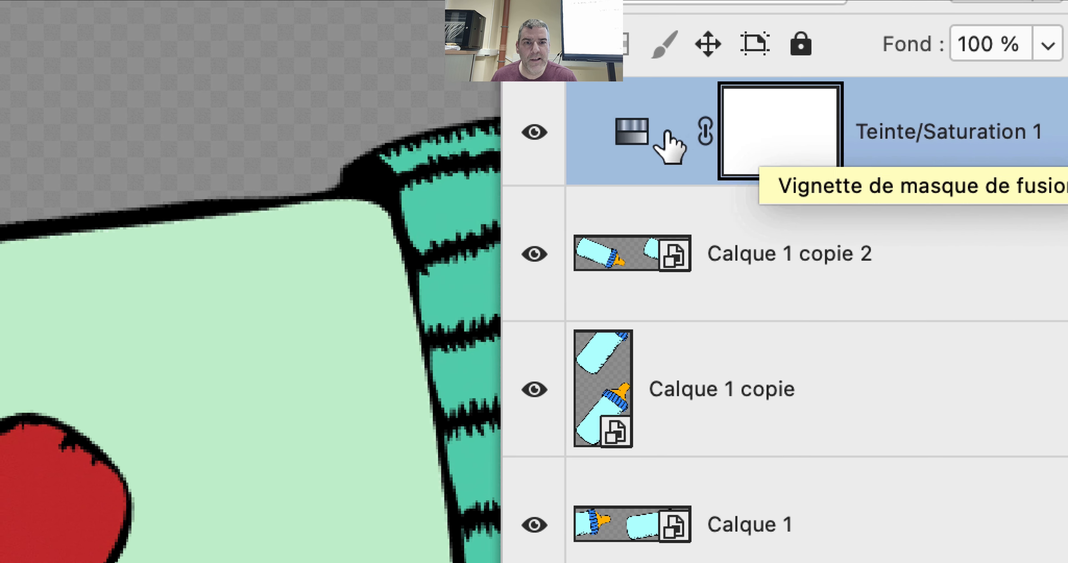
Step: Reopen the Teinte/Saturation 1 settings and try several hues, ending at +124
click(661, 134)
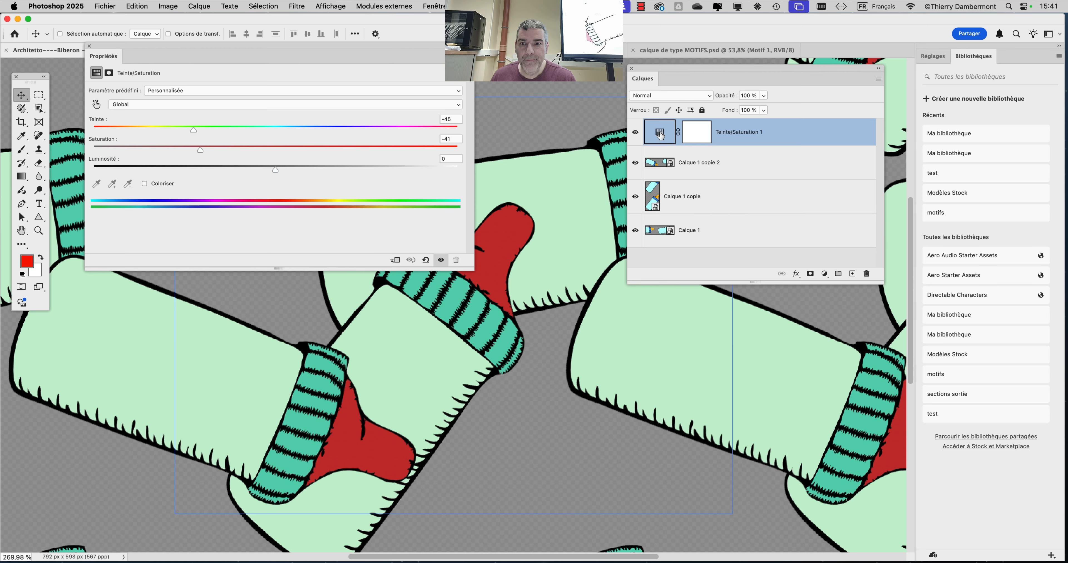
click(284, 134)
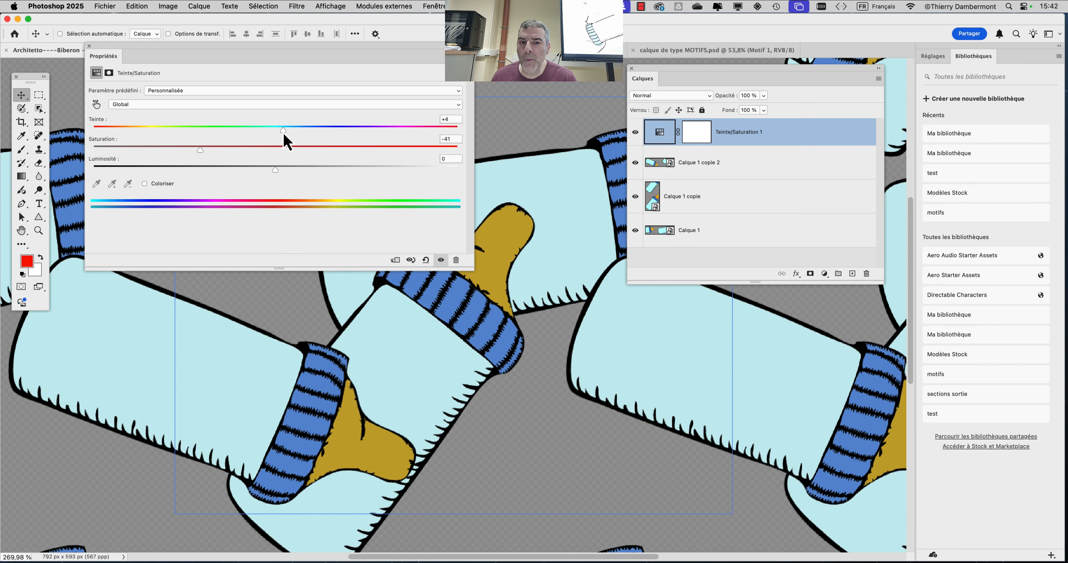
click(369, 131)
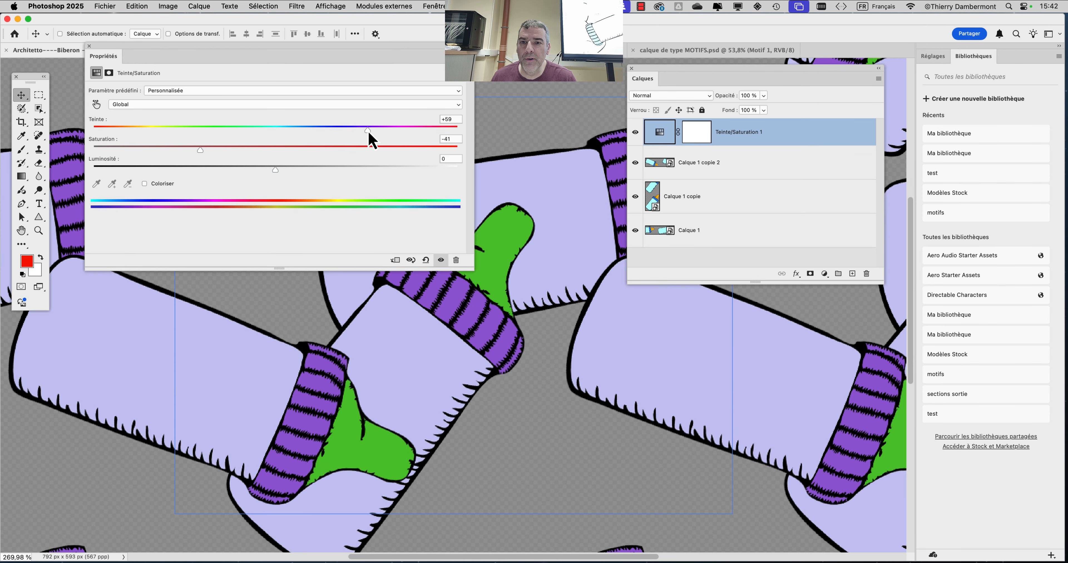
click(400, 132)
click(429, 6)
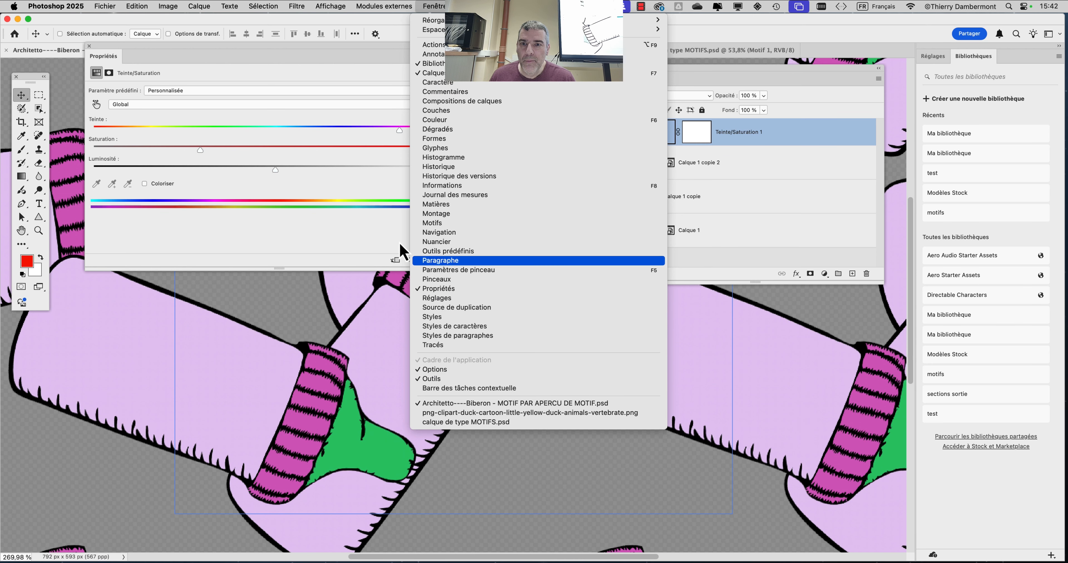
click(307, 244)
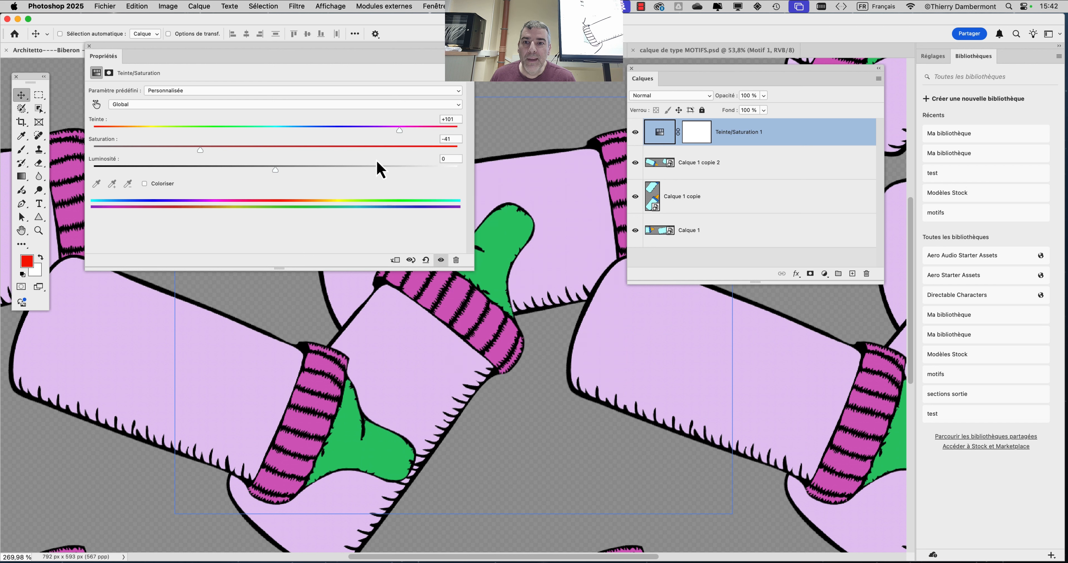
drag(413, 130, 413, 133)
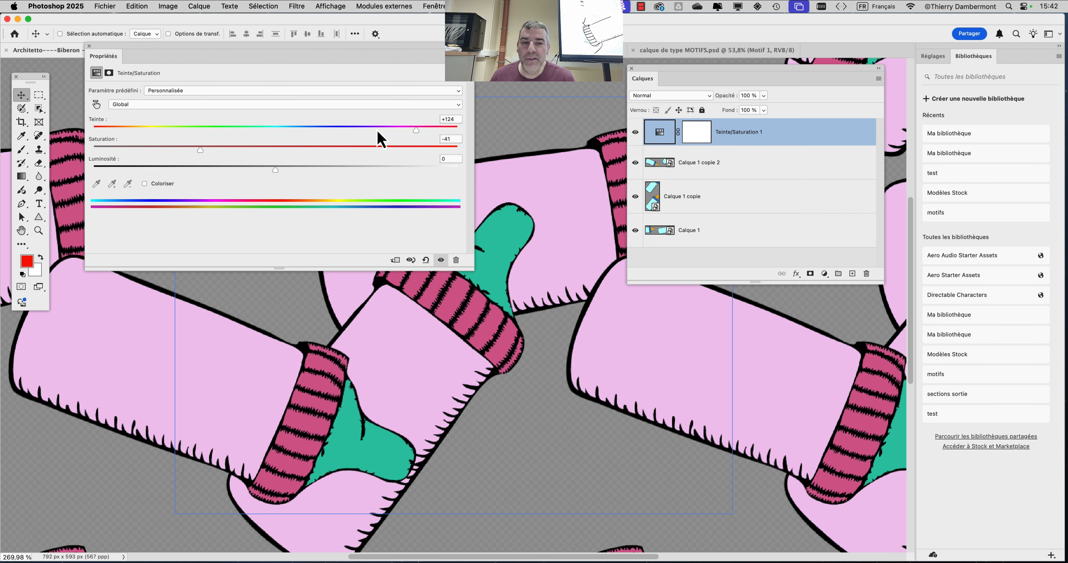
Step: Clip the Teinte/Saturation 1 adjustment to Calque 1 copie 2 with a clipping mask
drag(692, 80, 694, 30)
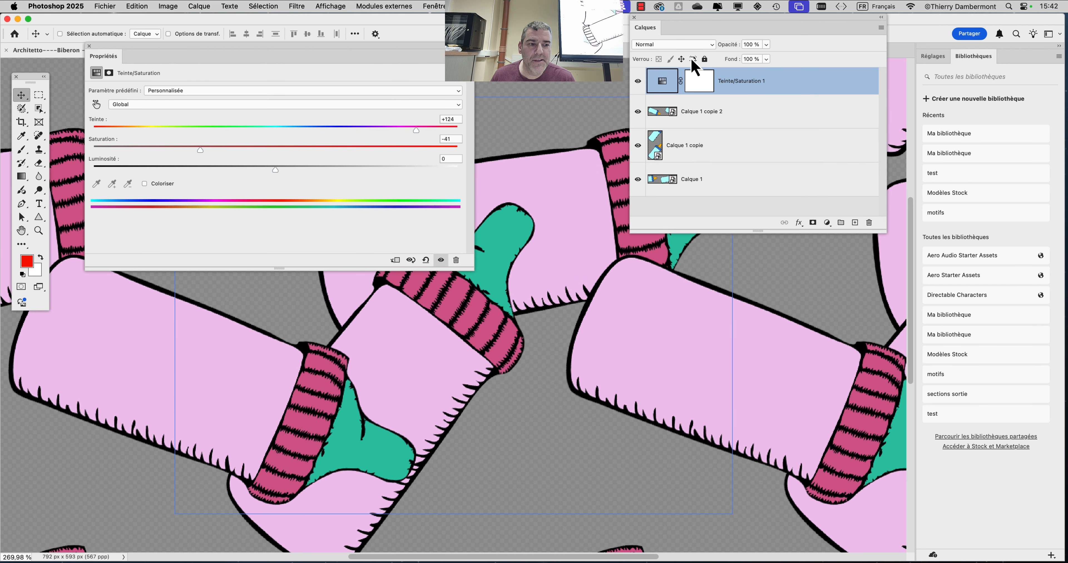
super+click(740, 102)
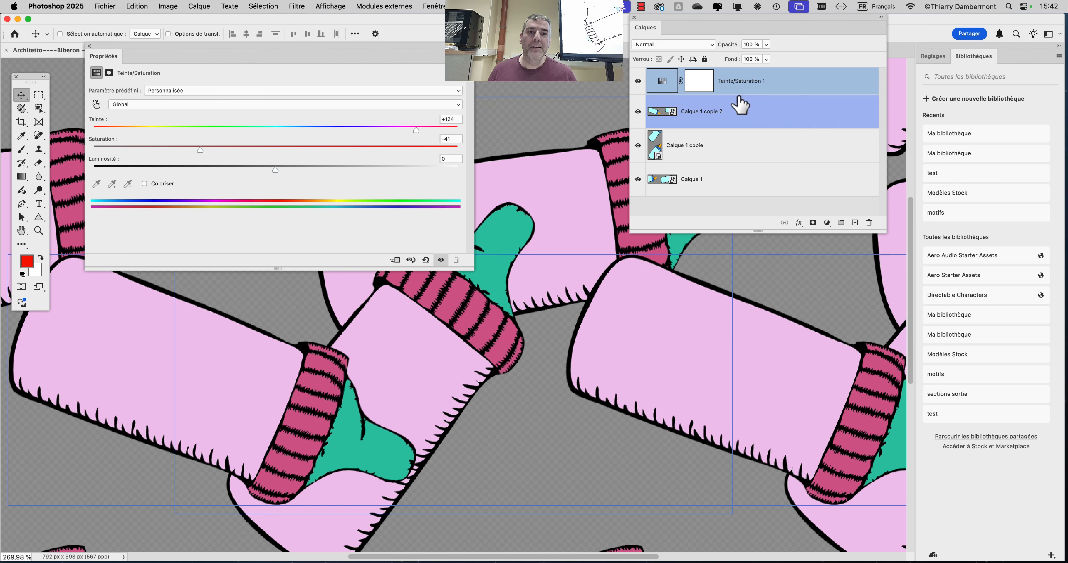
super+click(742, 100)
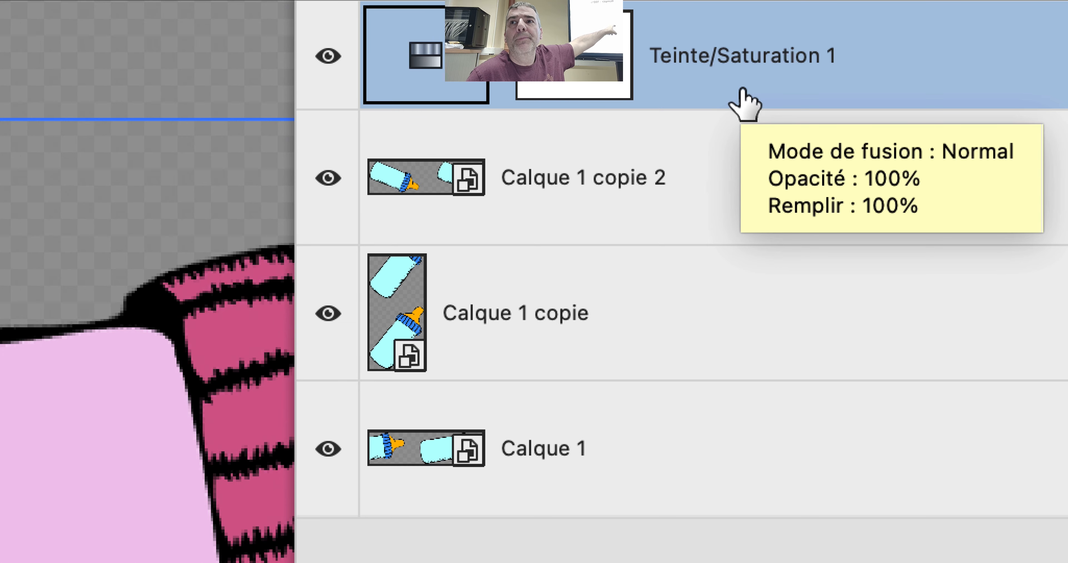
click(771, 182)
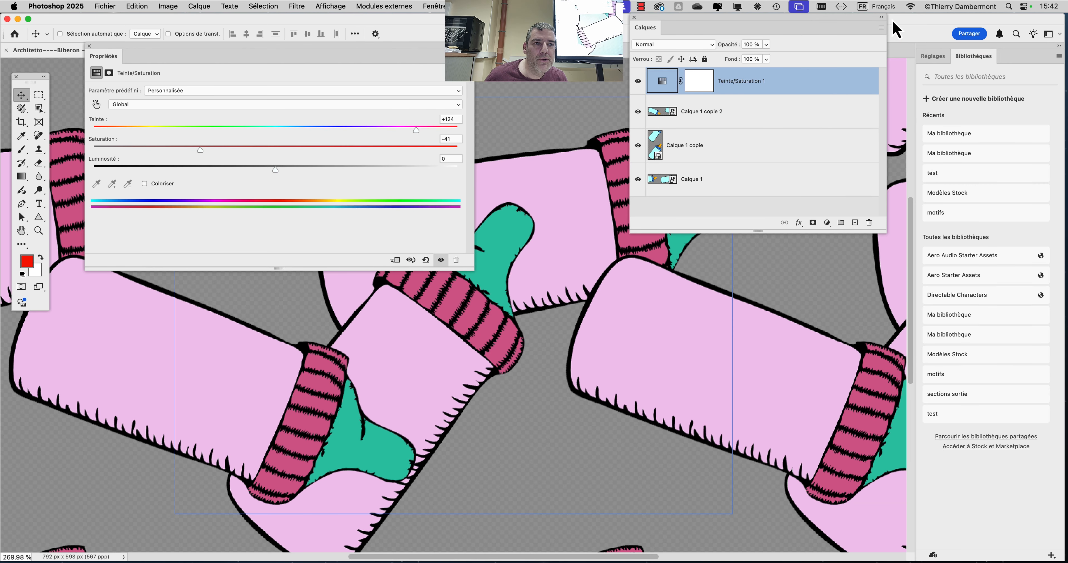
click(881, 28)
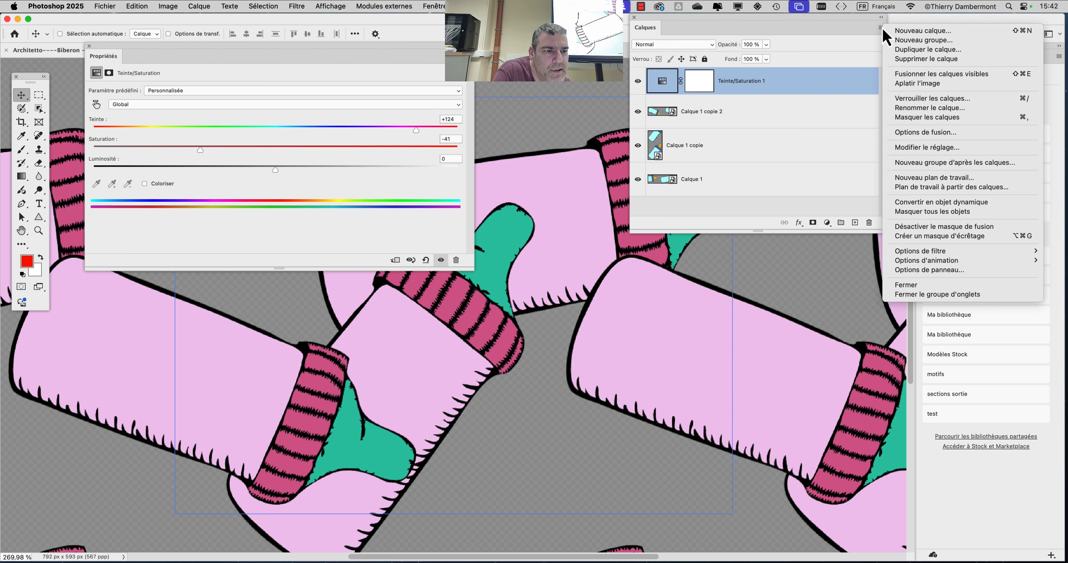
click(940, 244)
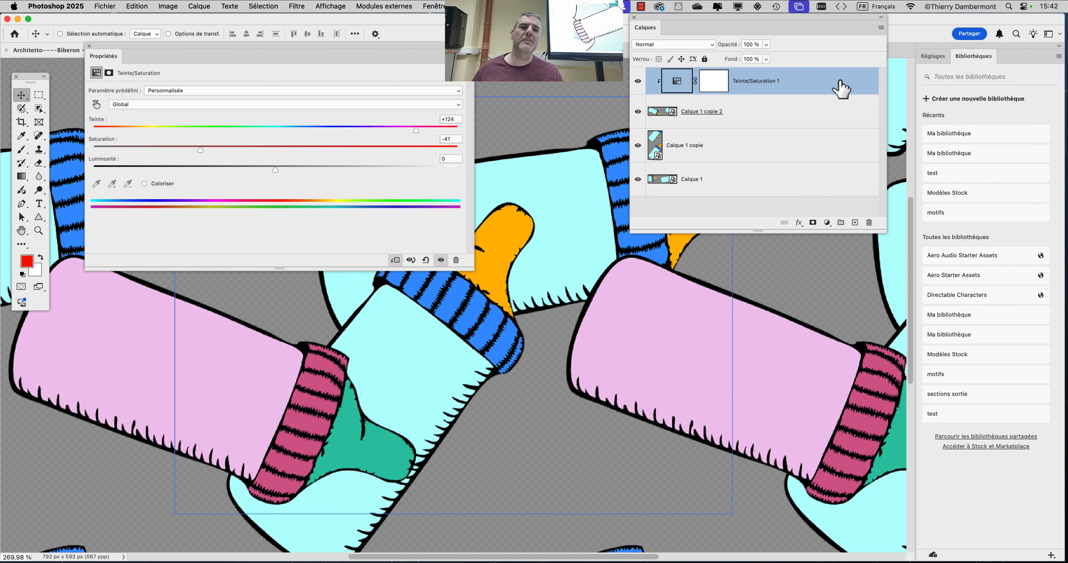
Step: Release the clipping mask of Teinte/Saturation 1 and create it again on Calque 1 copie 2
drag(730, 29, 693, 30)
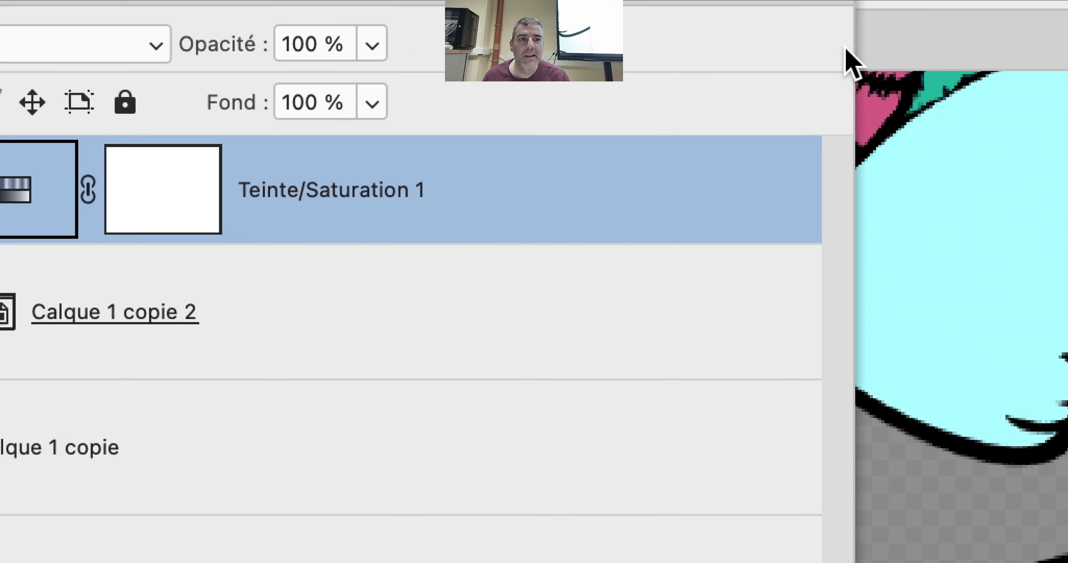
click(840, 29)
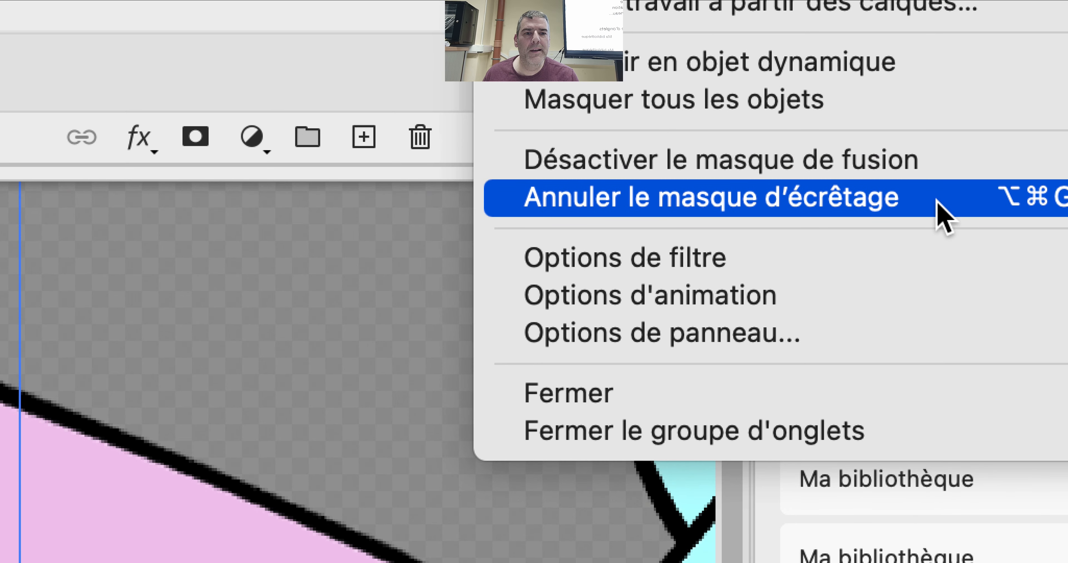
click(937, 200)
click(820, 106)
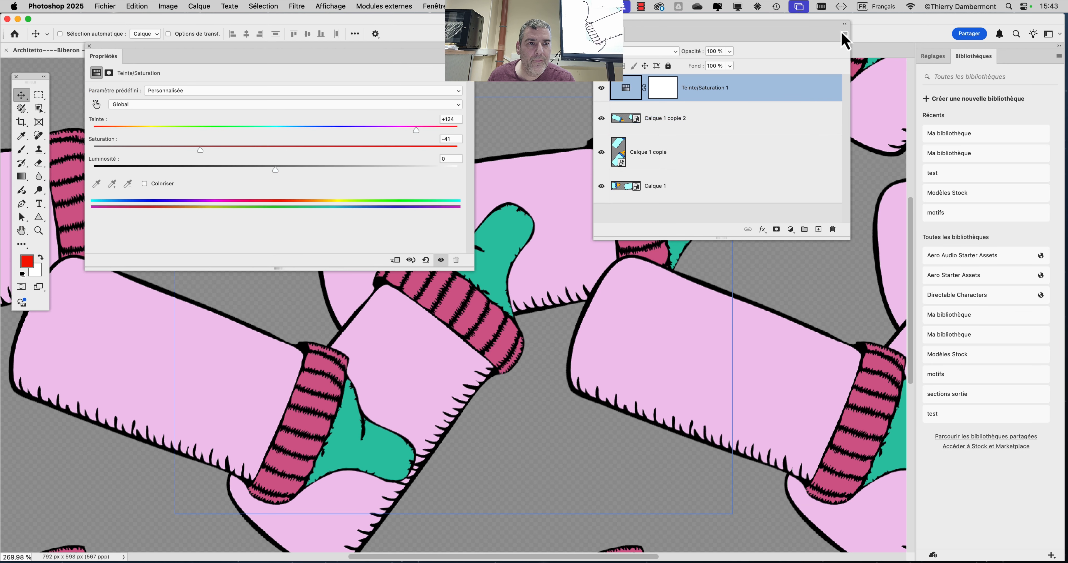
click(843, 35)
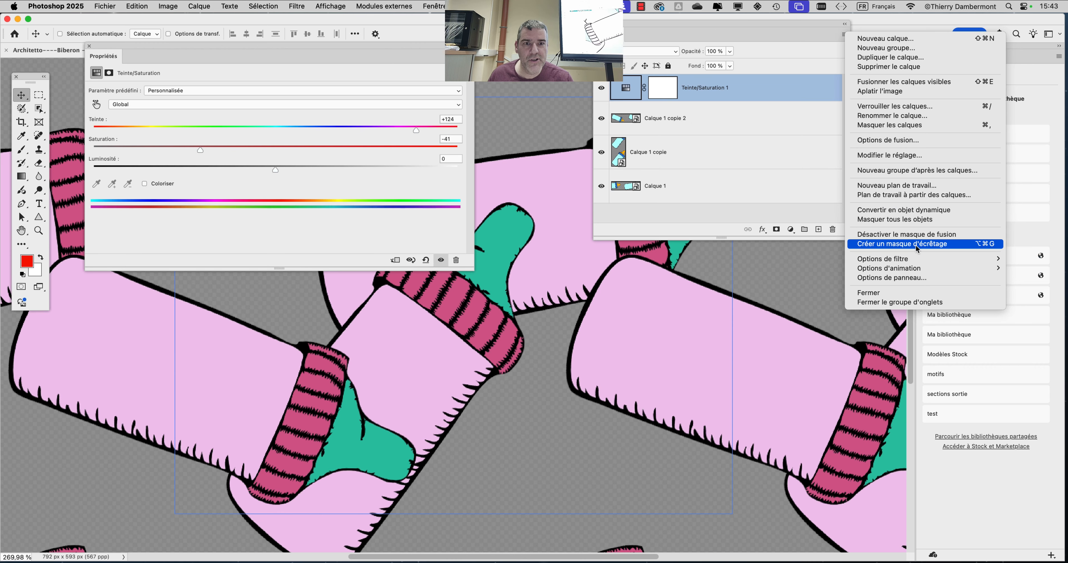
click(916, 246)
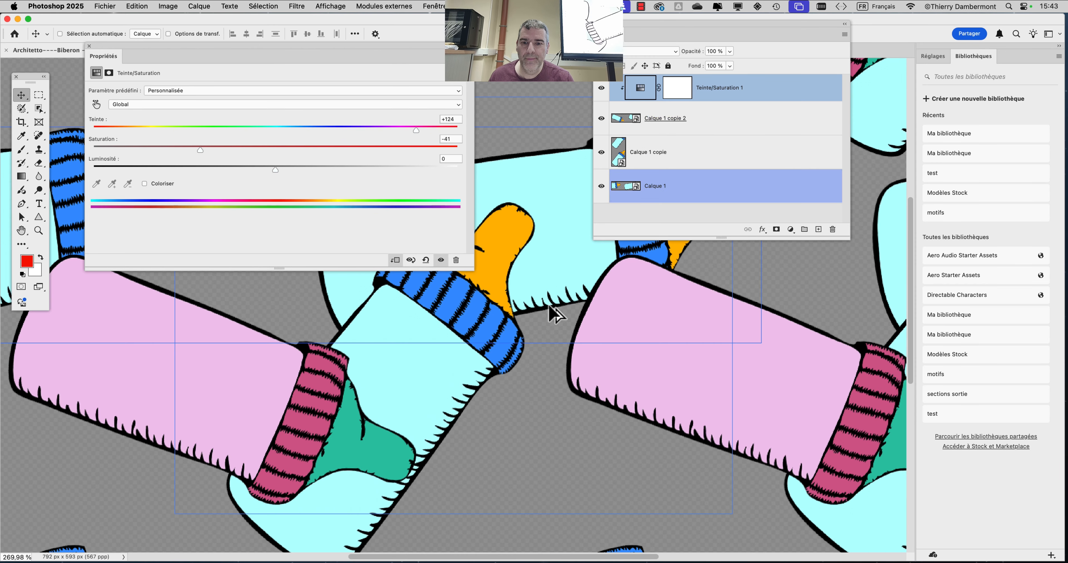
Step: Toggle the visibility of Calque 1 copie and Calque 1 to identify the bottle on each layer
scroll(553, 310, down, 5)
drag(640, 25, 767, 40)
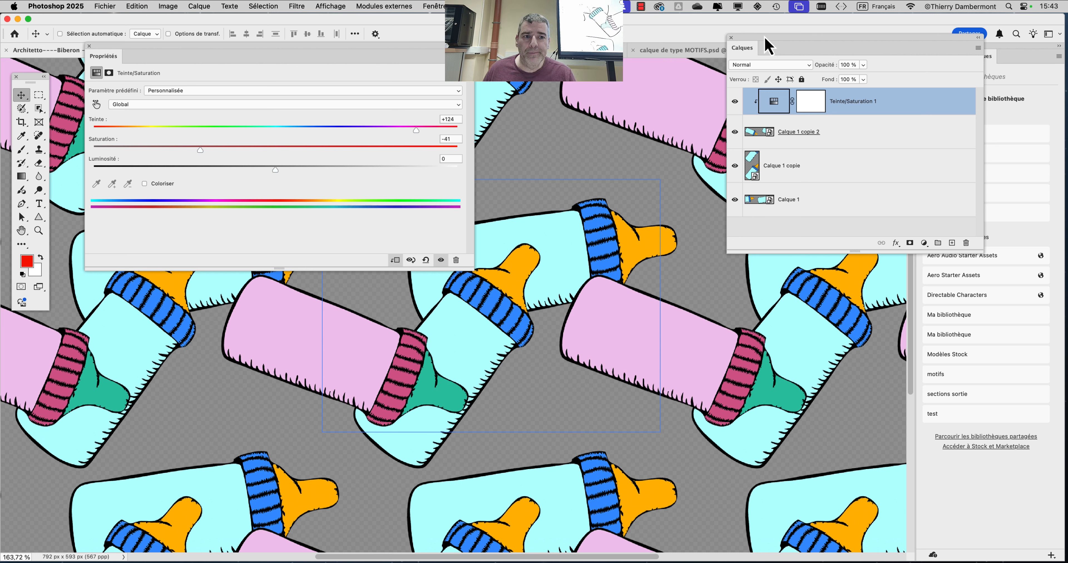
super+click(814, 175)
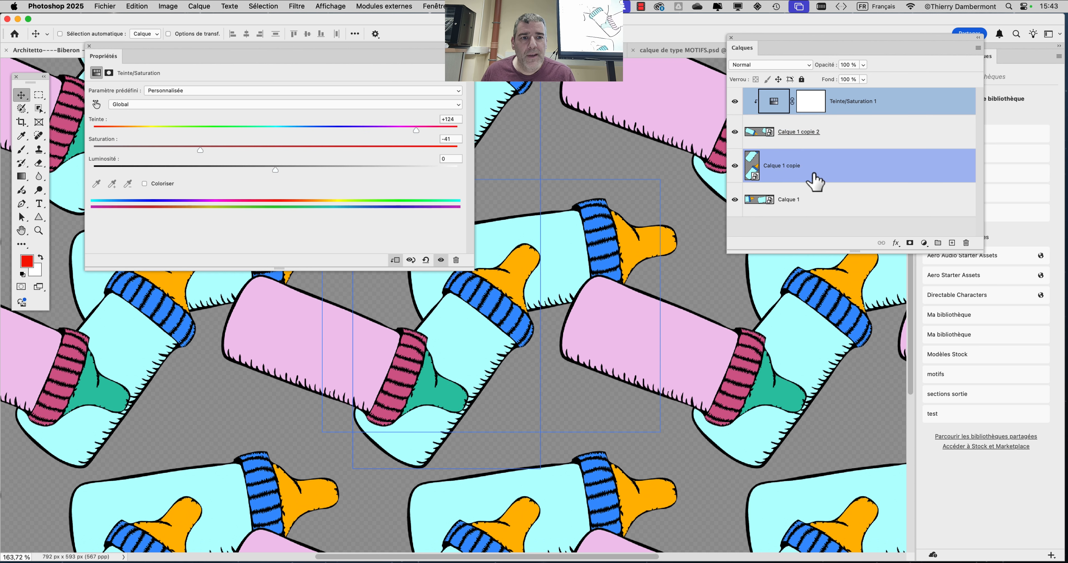
click(734, 166)
click(735, 166)
click(734, 166)
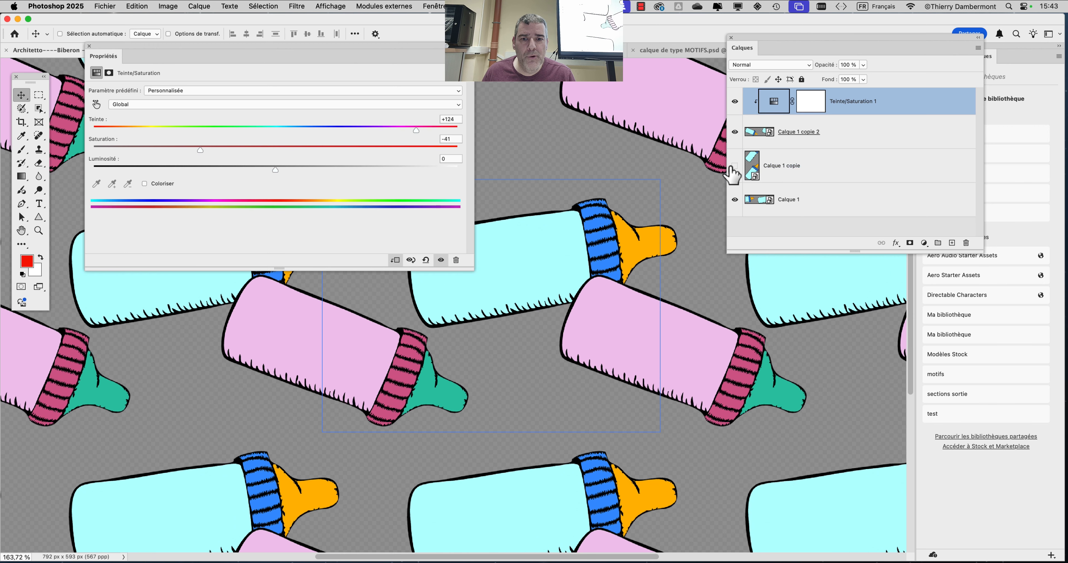
click(735, 166)
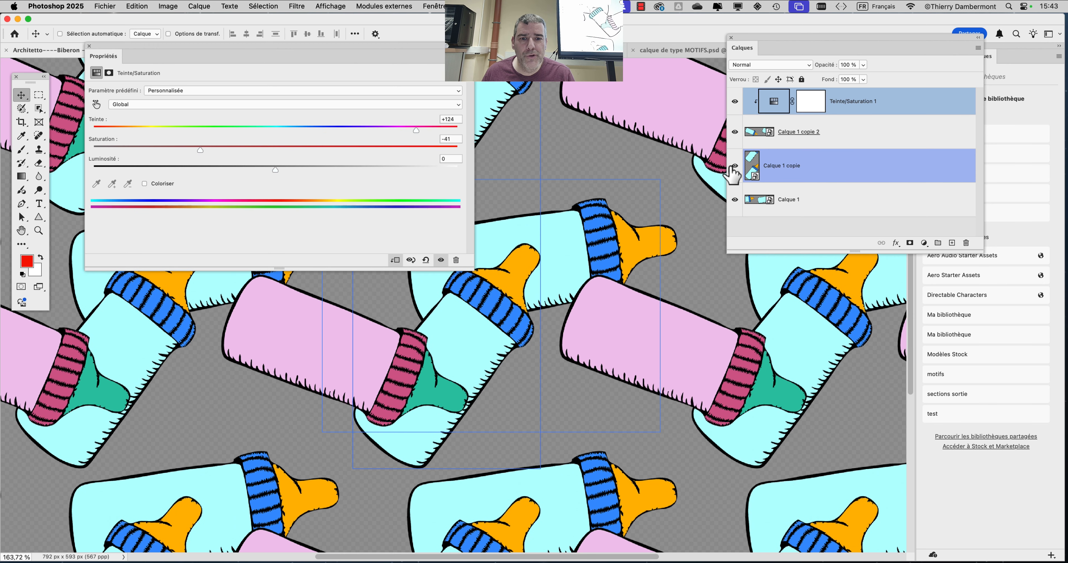
click(734, 200)
click(734, 200)
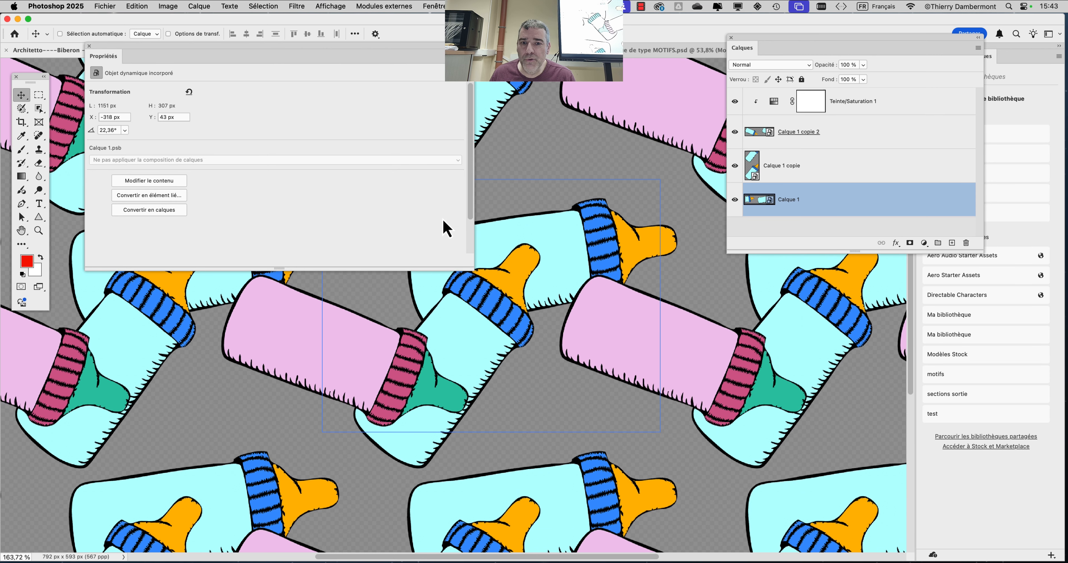
Step: Add a Teinte/Saturation adjustment layer directly above Calque 1 and set its hue to +35
drag(468, 267, 262, 304)
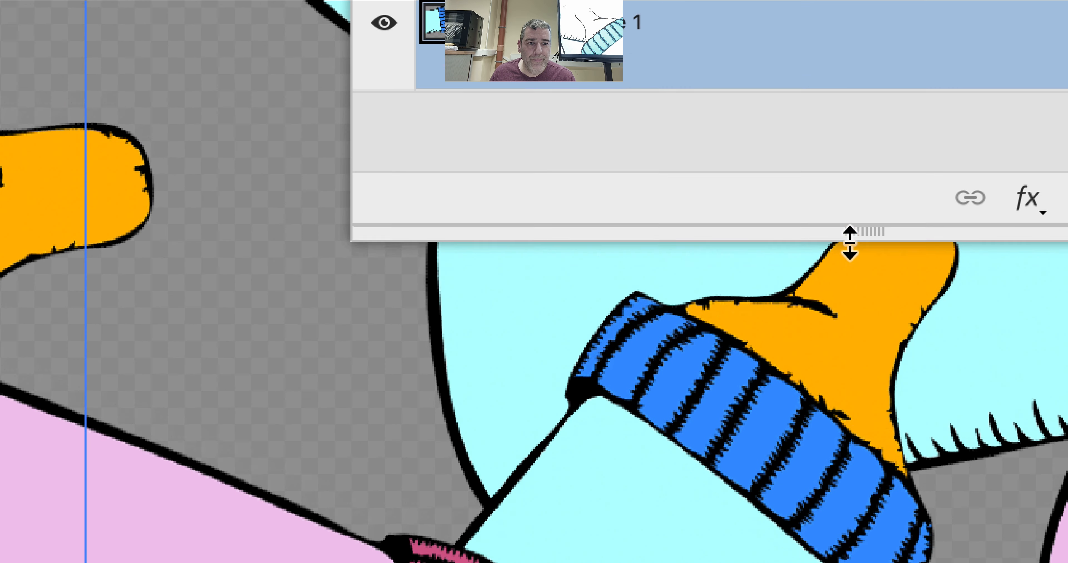
drag(858, 345, 858, 361)
click(843, 285)
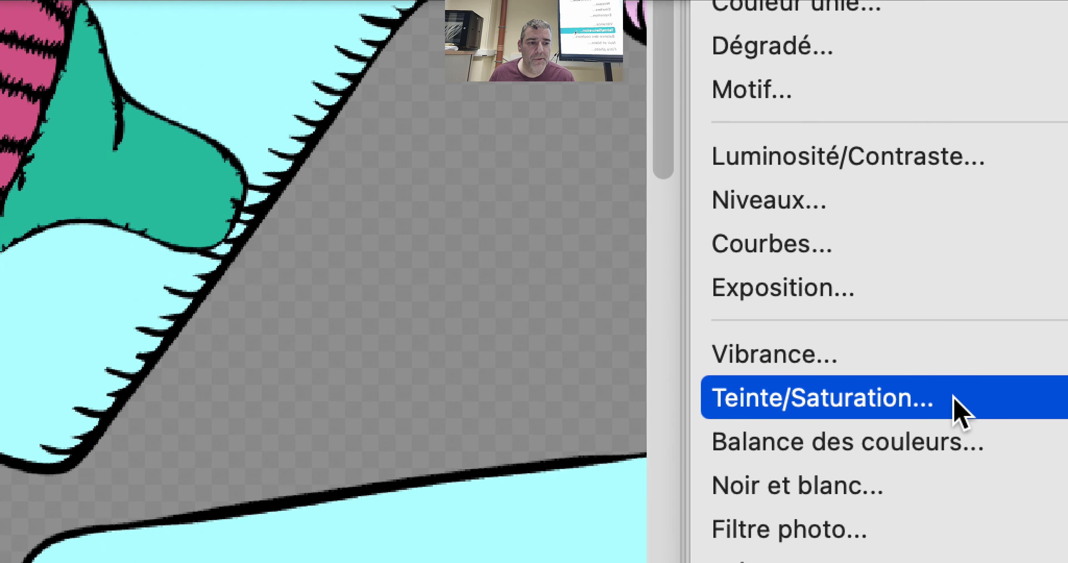
click(954, 408)
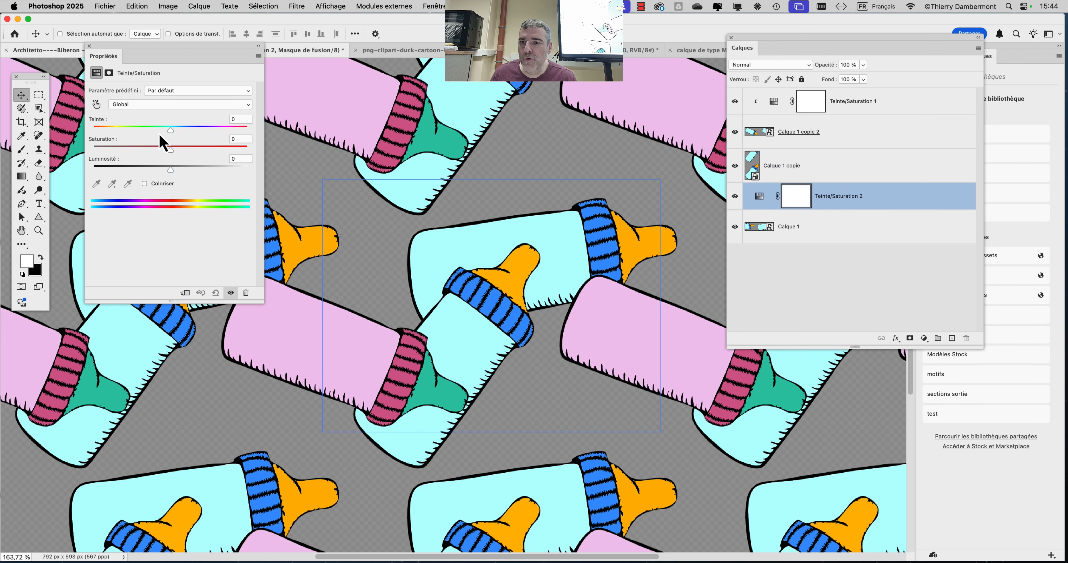
click(210, 131)
drag(212, 132, 198, 131)
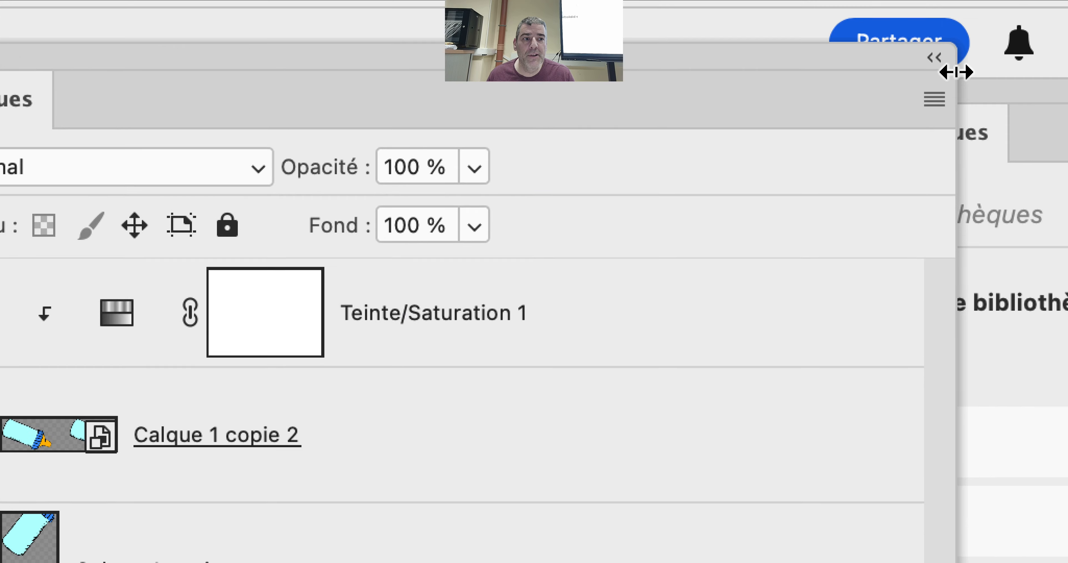
Step: Clip Teinte/Saturation 2 to Calque 1 with a clipping mask and toggle its visibility to compare the bottle colours
click(934, 100)
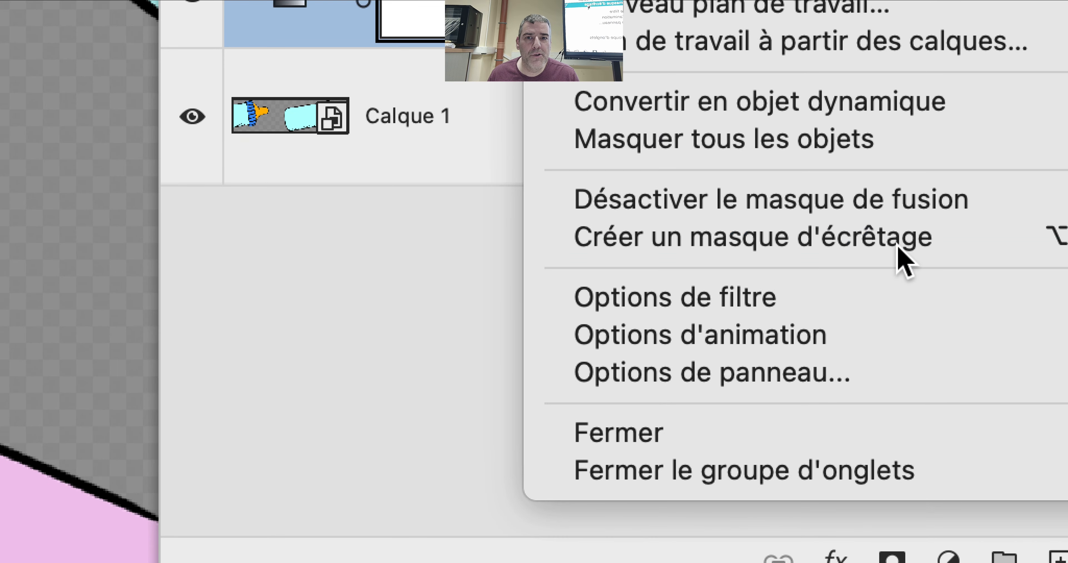
click(954, 220)
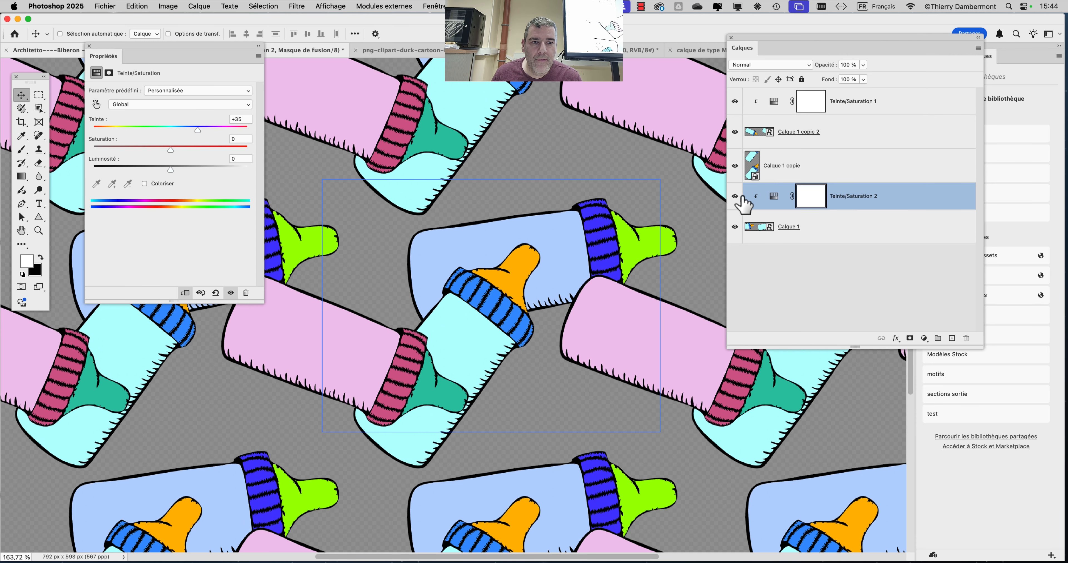
click(734, 196)
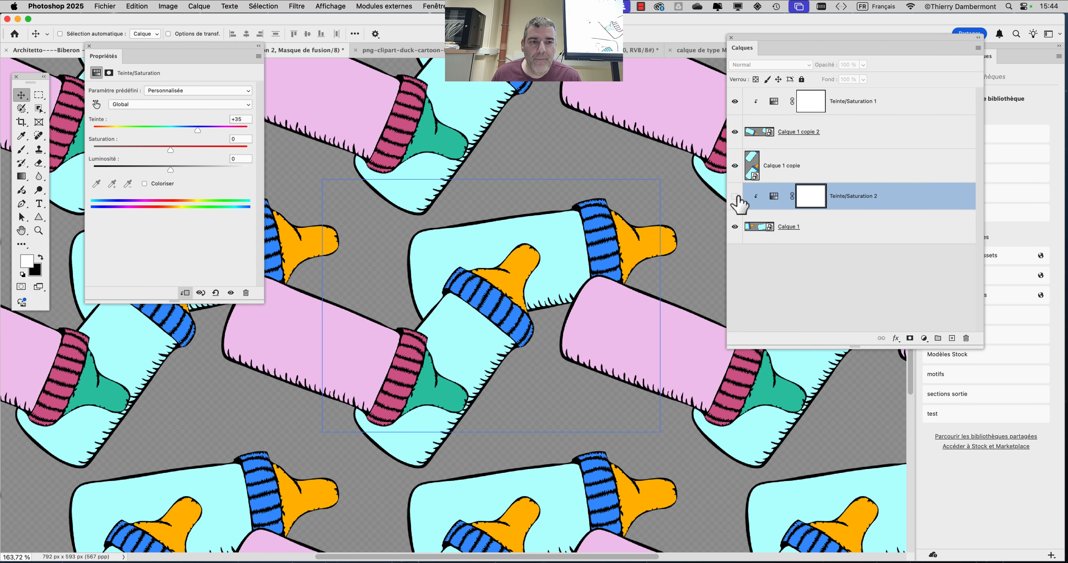
click(735, 196)
click(735, 196)
click(734, 196)
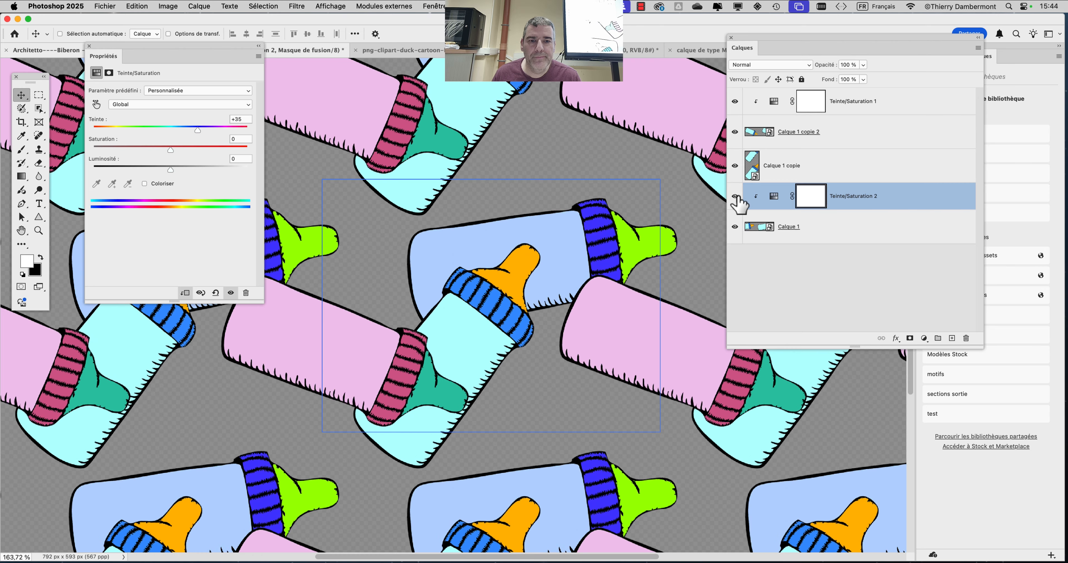
Step: Reopen the Teinte/Saturation 2 settings and set the hue to -64
shift+click(759, 227)
scroll(569, 258, down, 5)
scroll(569, 258, up, 5)
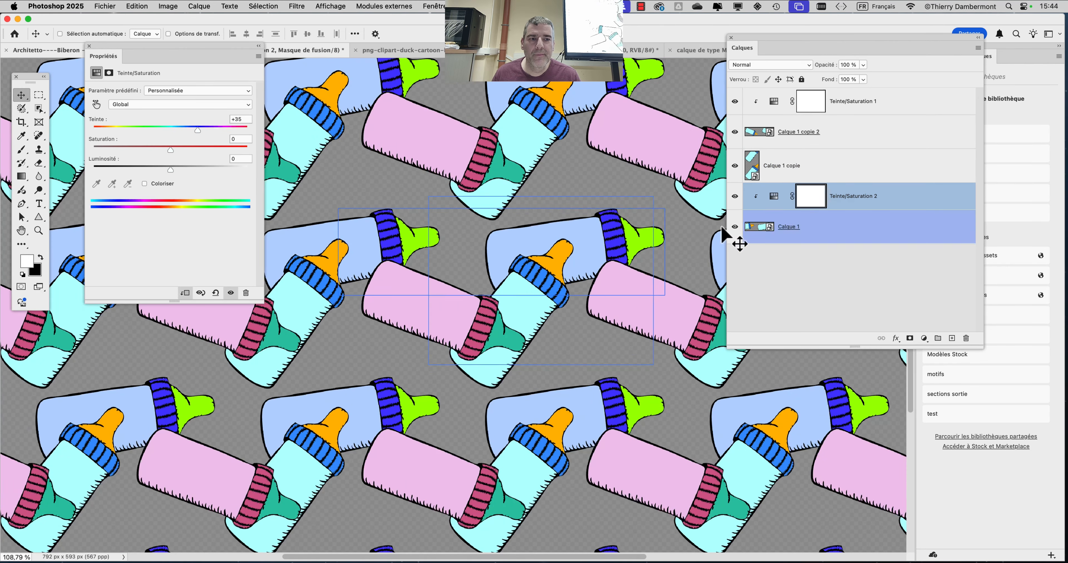
click(779, 203)
click(776, 202)
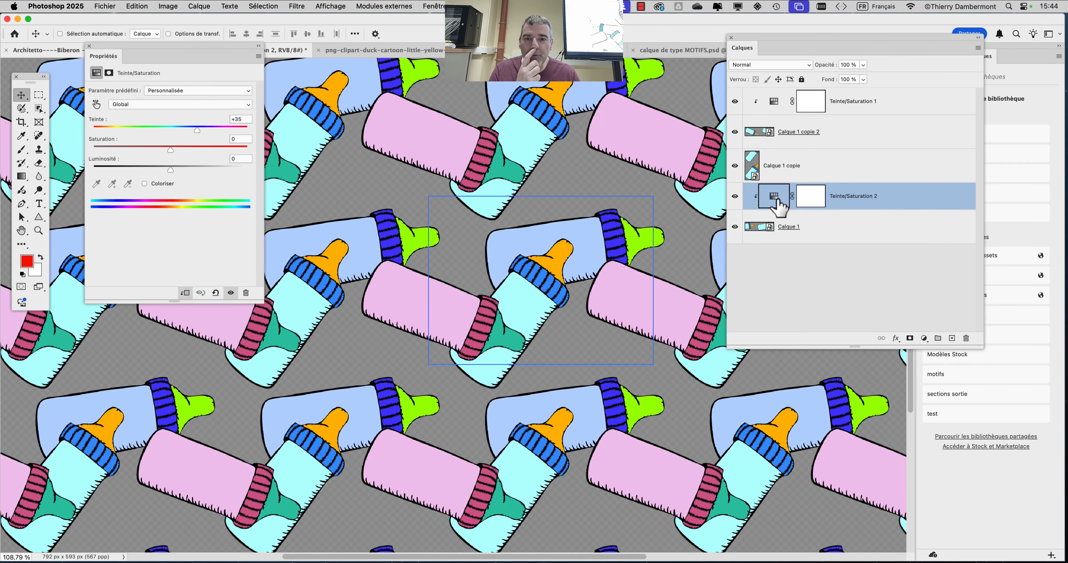
click(129, 129)
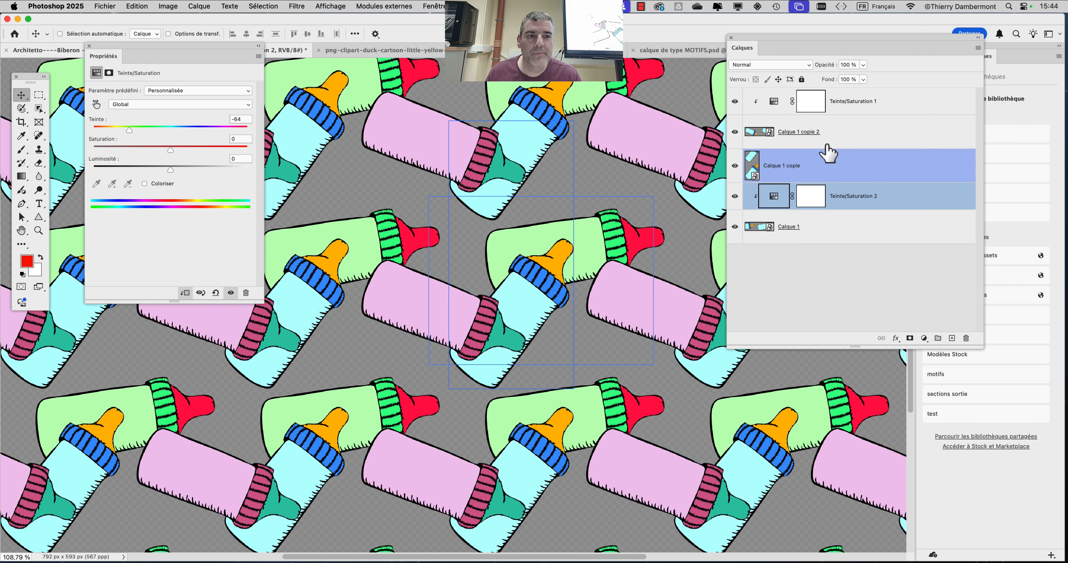
Step: Set the hue of Teinte/Saturation 1 to -154 and deselect the layer
click(774, 104)
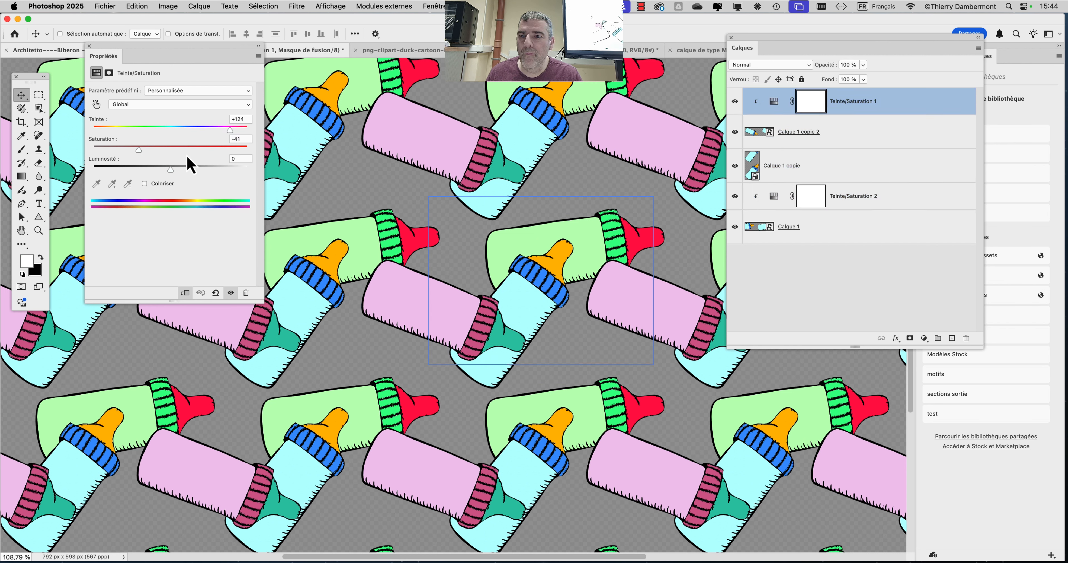
drag(165, 130, 102, 131)
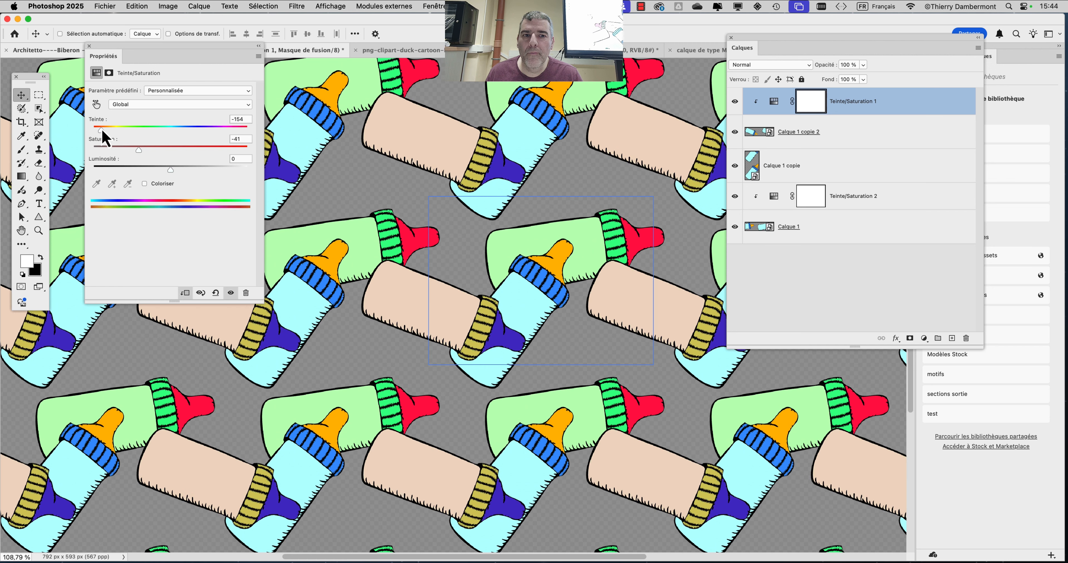
click(894, 281)
Step: Save the document under a new name in Photoshop format, adding "- 02" to the end of the existing file name
click(105, 7)
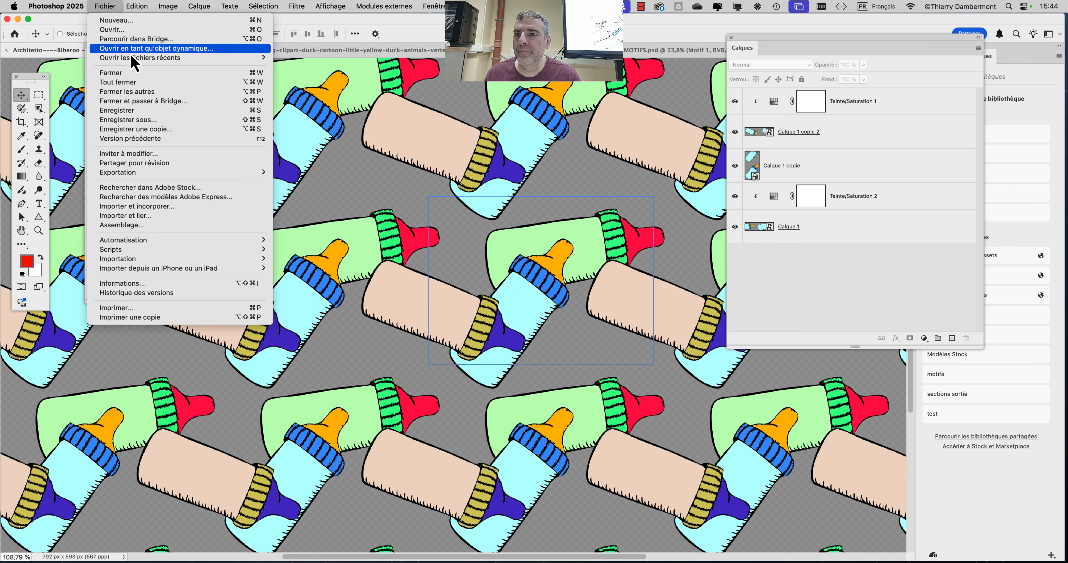
click(156, 120)
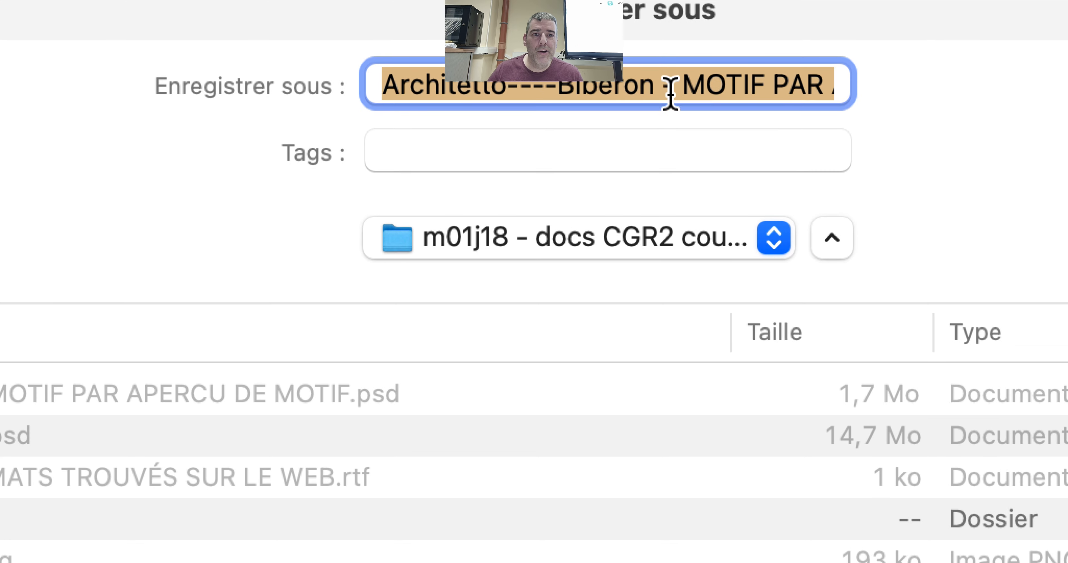
click(670, 92)
key(Down)
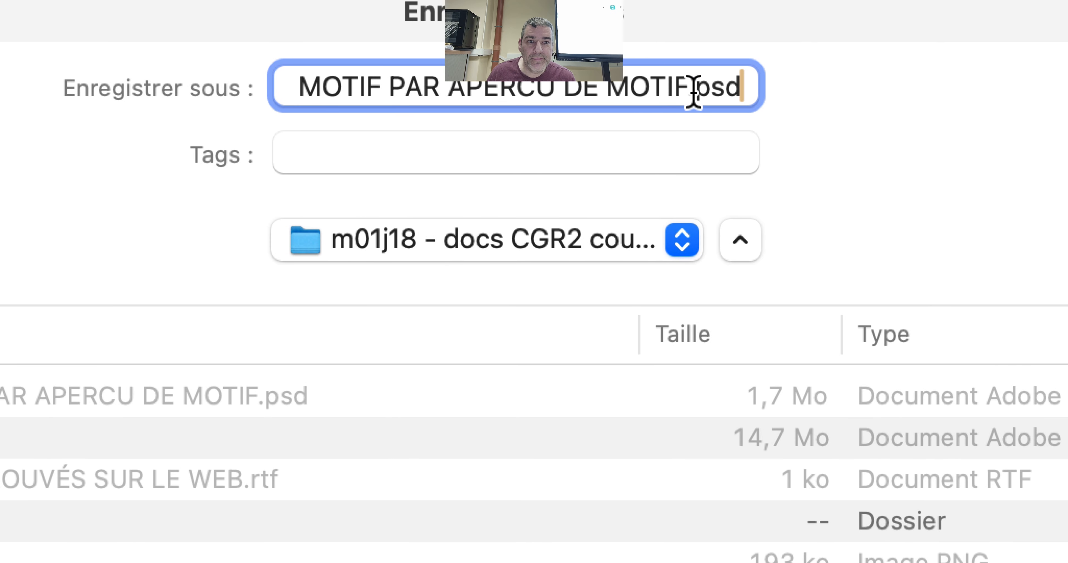
click(777, 89)
text(- 02)
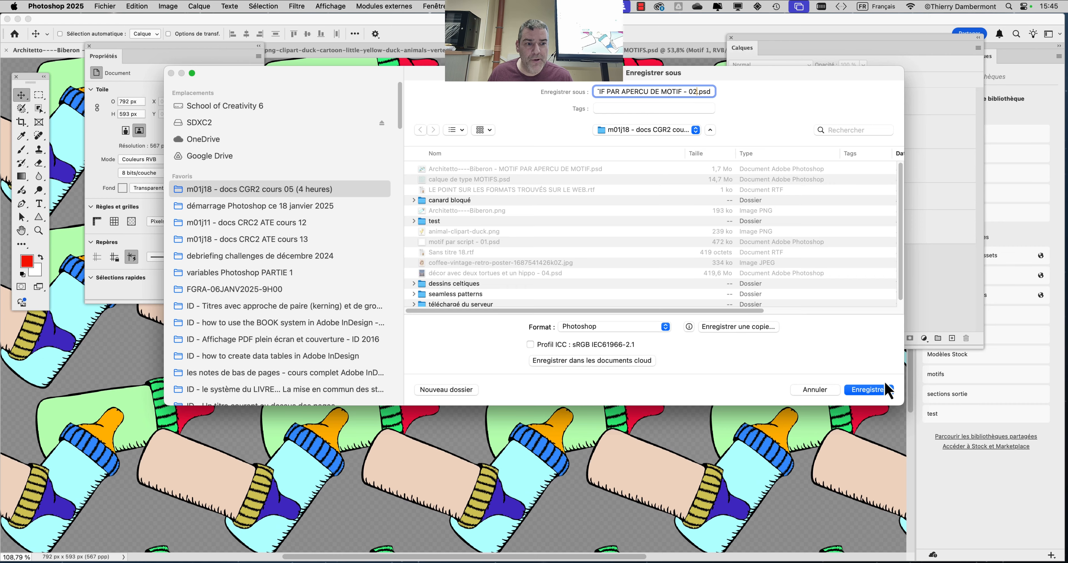
click(868, 390)
click(661, 257)
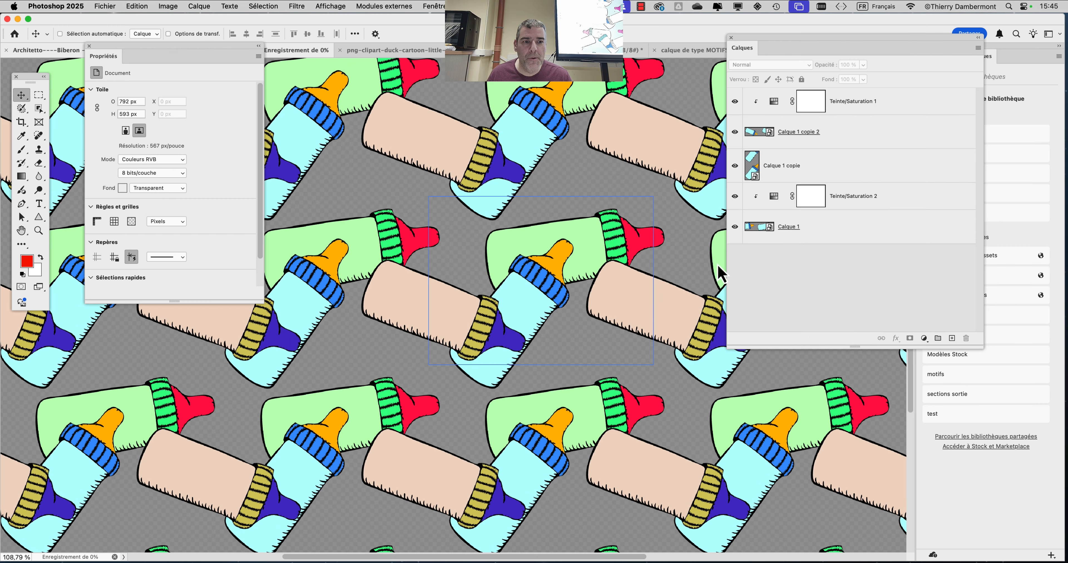
Step: Select Teinte/Saturation 2 and Teinte/Saturation 1 in turn to review which bottle layer each is clipped to
scroll(623, 286, down, 3)
click(812, 196)
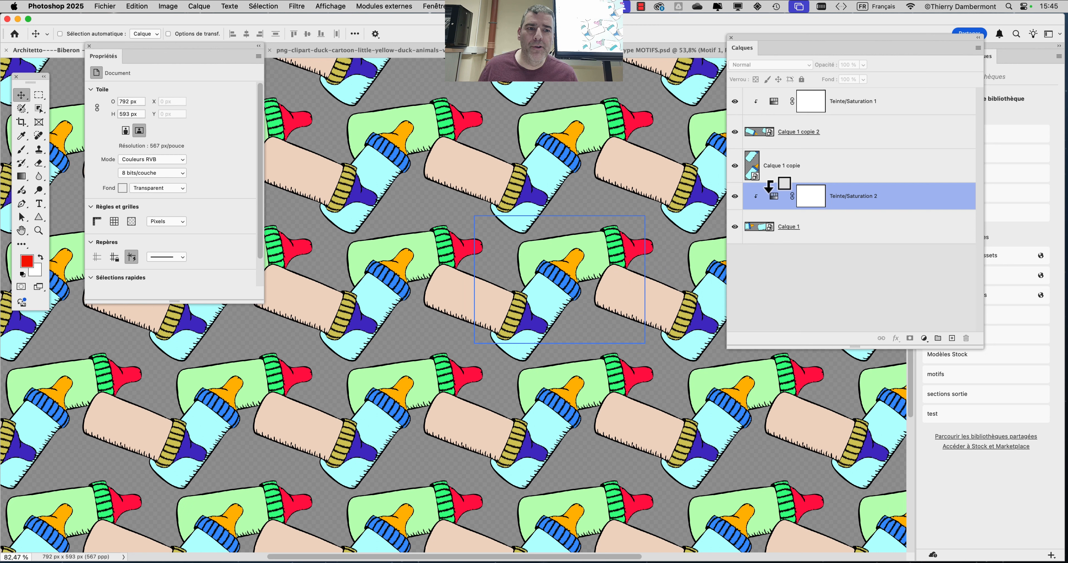
click(815, 134)
click(834, 107)
click(895, 203)
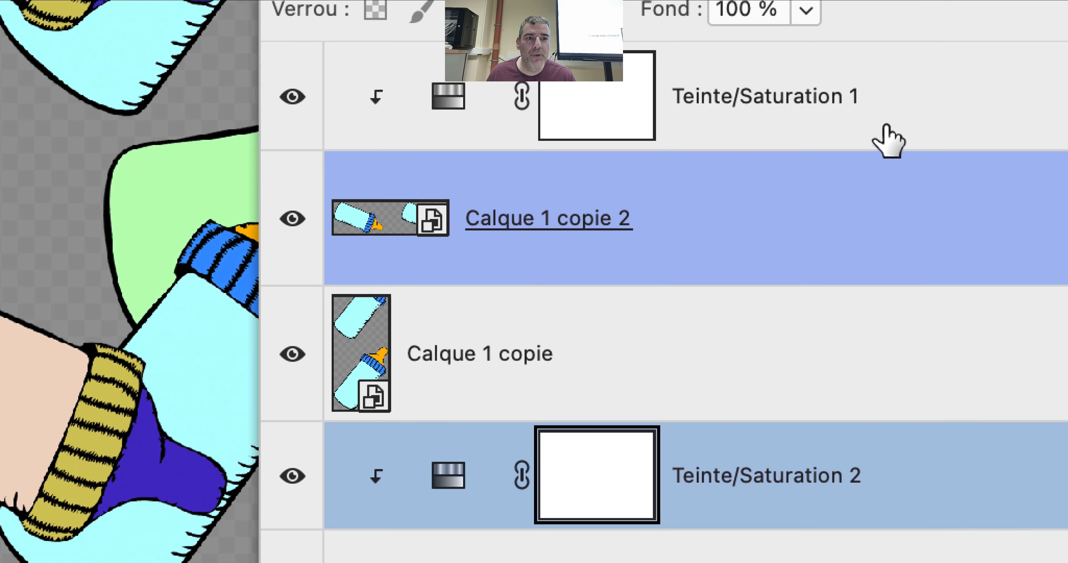
click(886, 107)
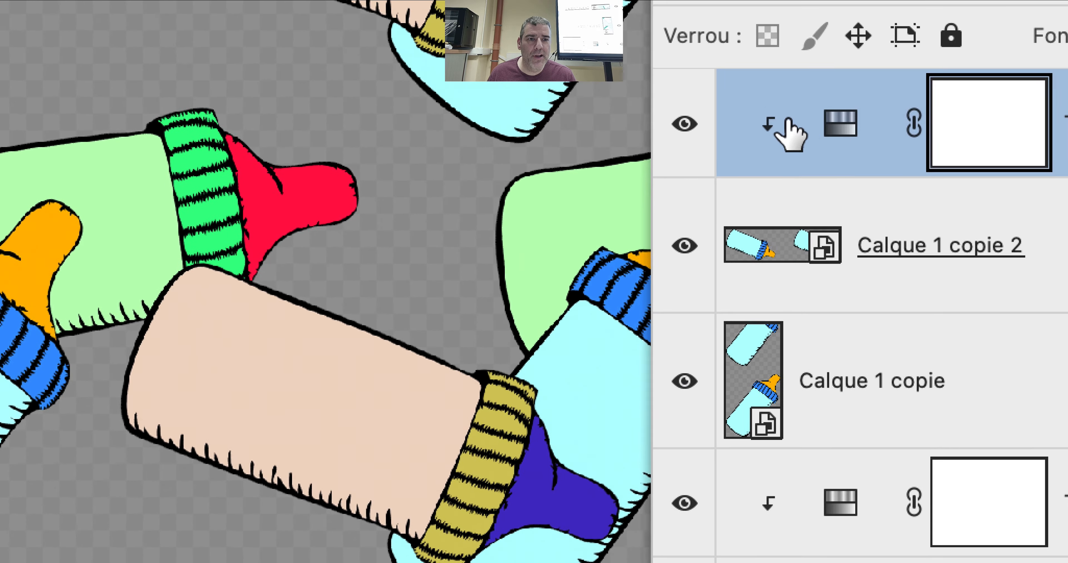
click(788, 236)
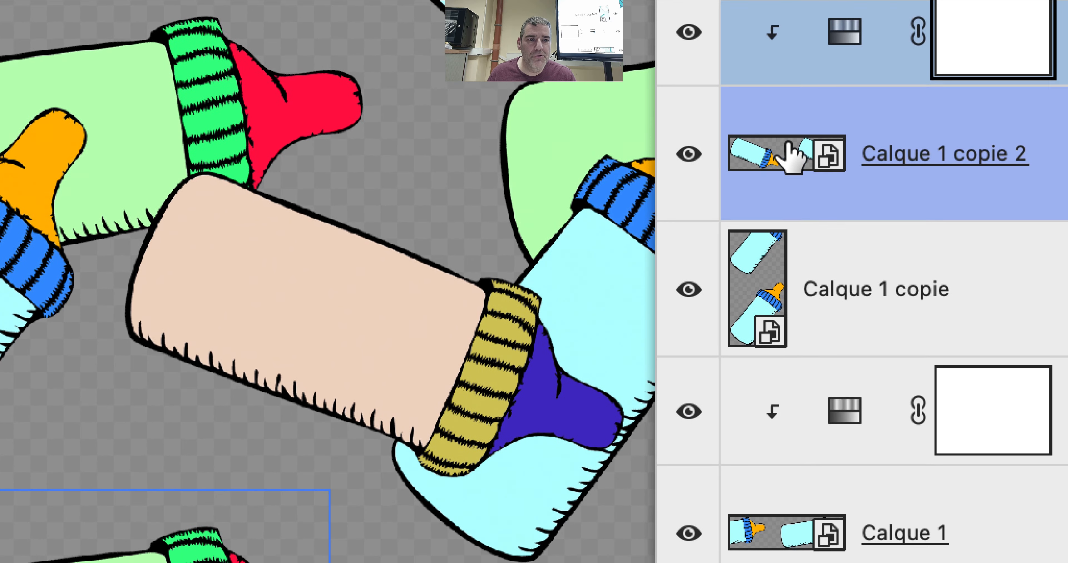
click(846, 136)
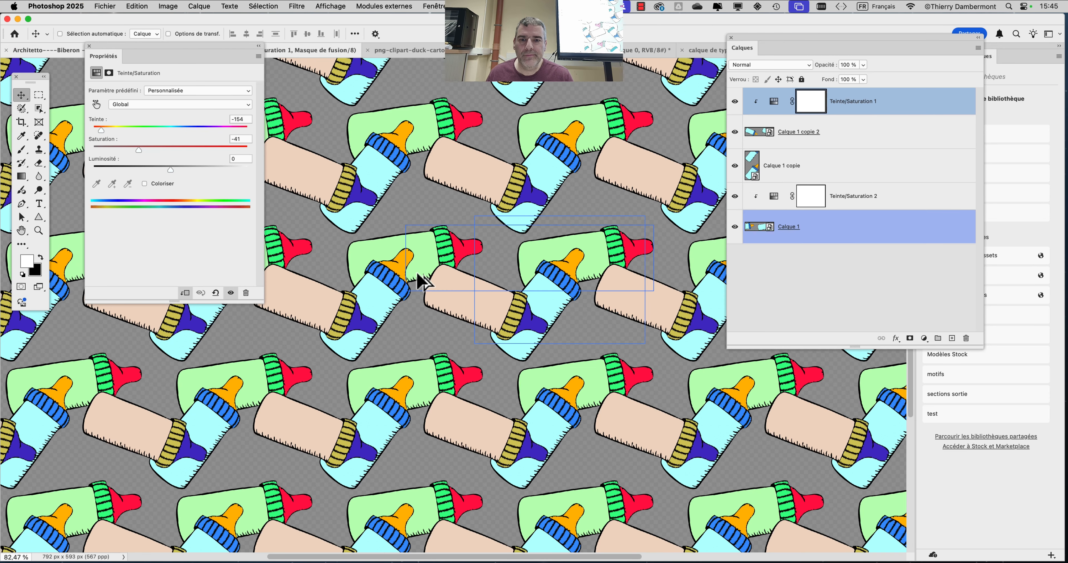
scroll(418, 275, down, 3)
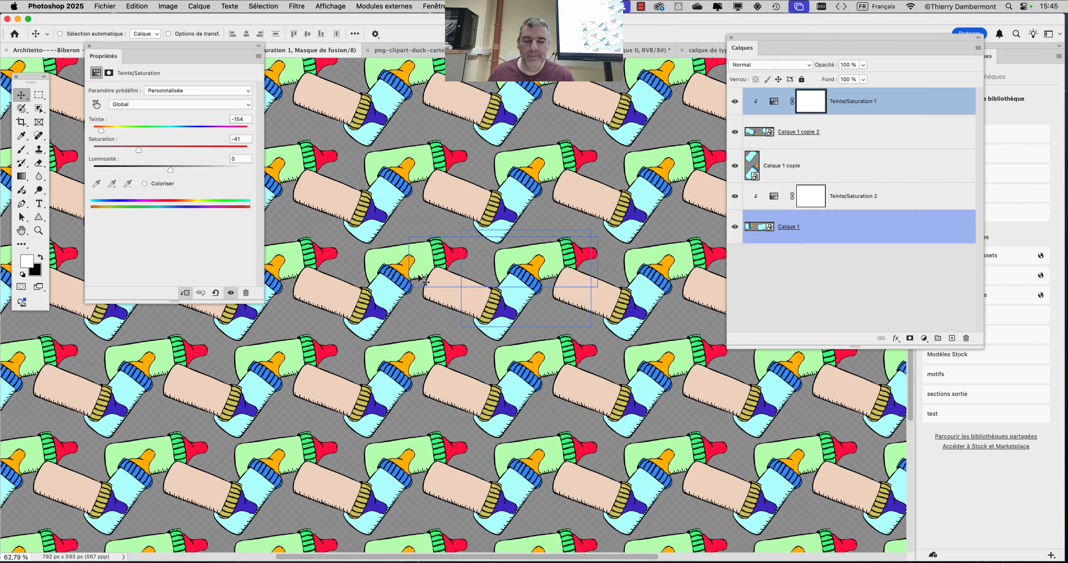
super+click(543, 290)
scroll(543, 291, up, 4)
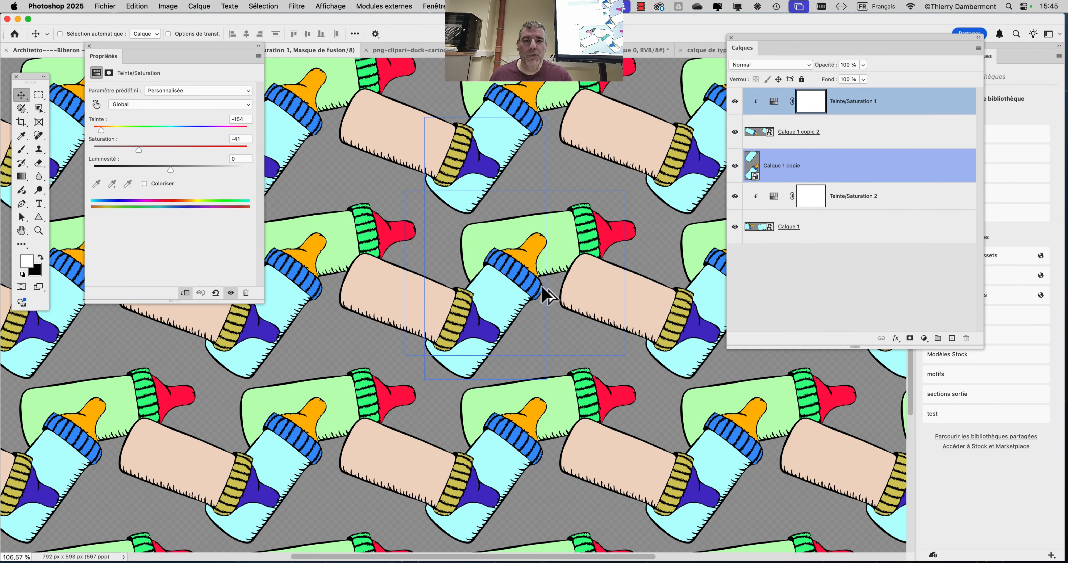
scroll(543, 290, up, 1)
drag(307, 394, 250, 386)
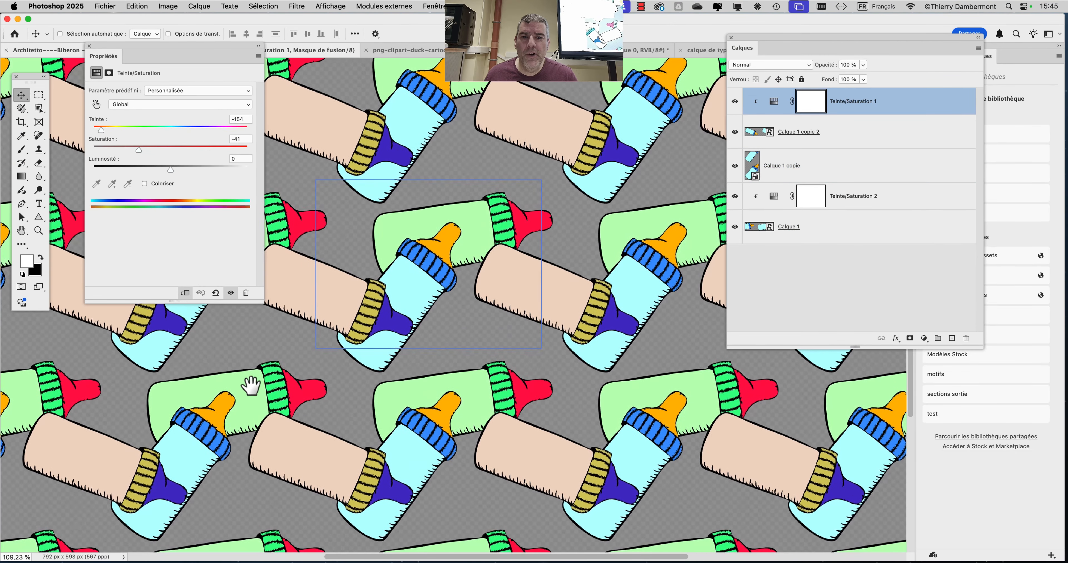
click(339, 7)
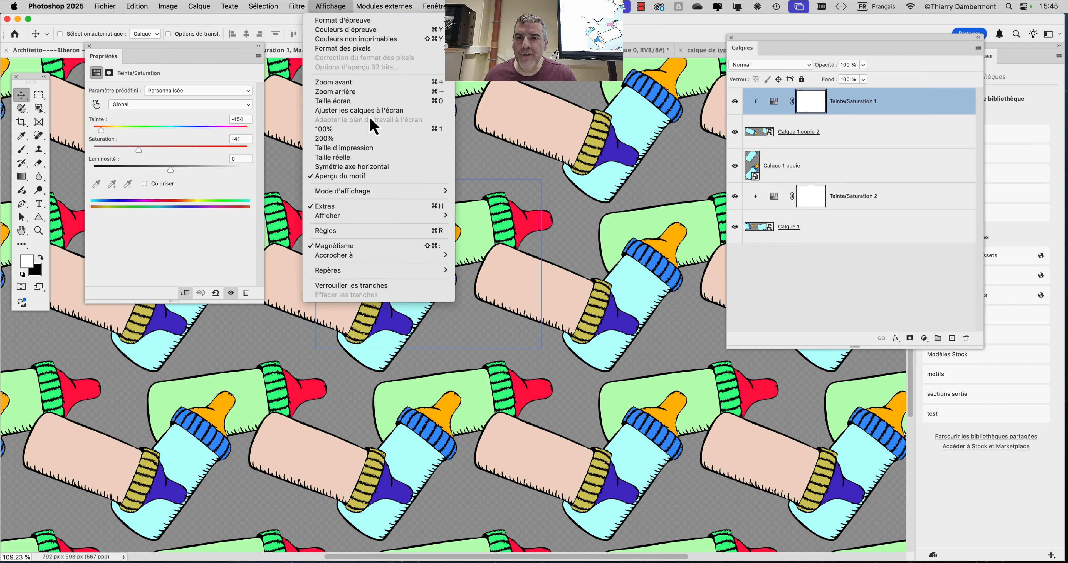
click(649, 170)
Step: Deselect all layers in the document
click(145, 6)
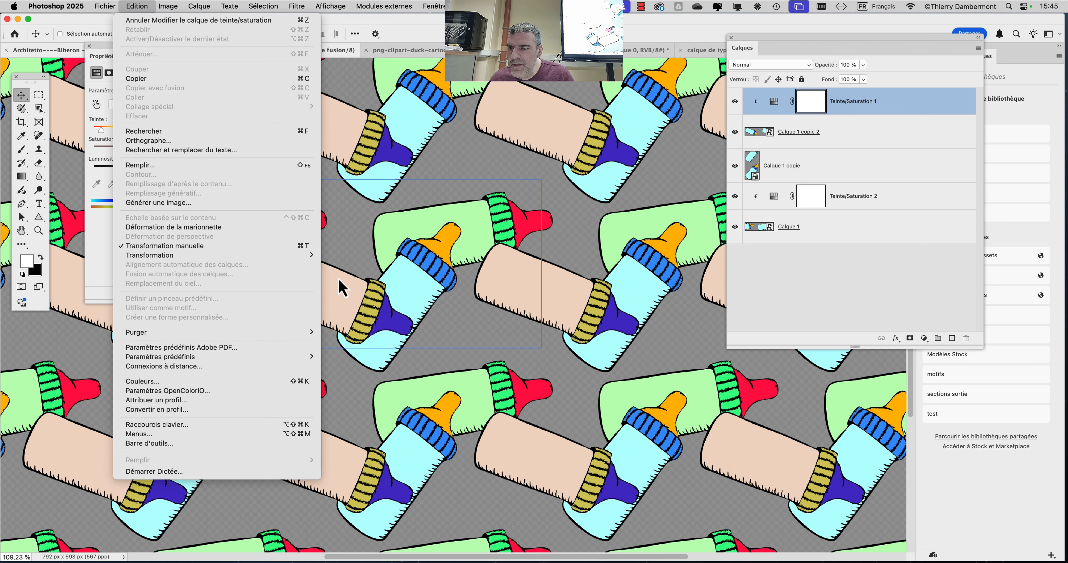
click(482, 162)
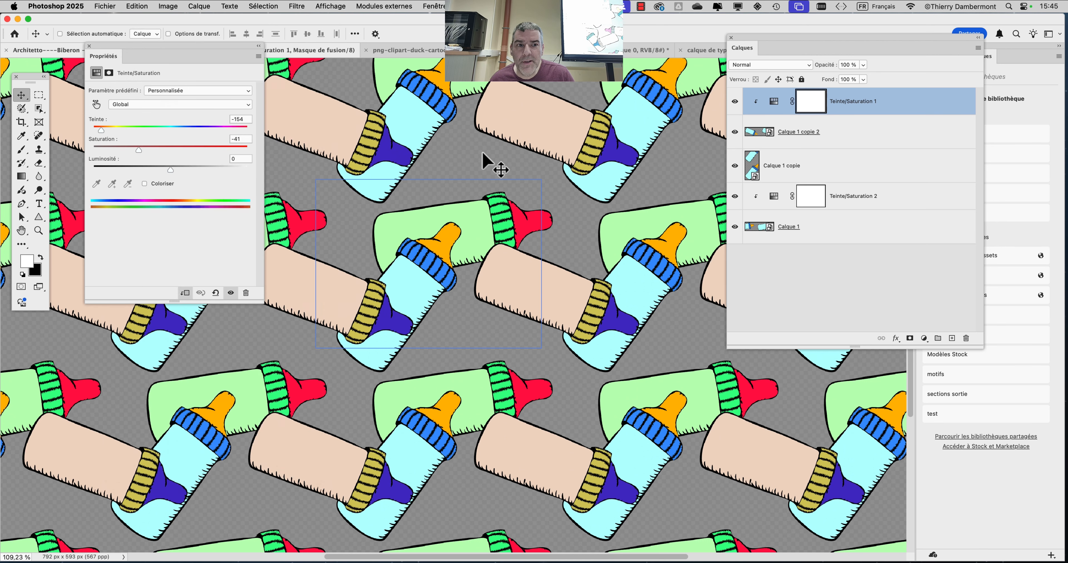
click(140, 6)
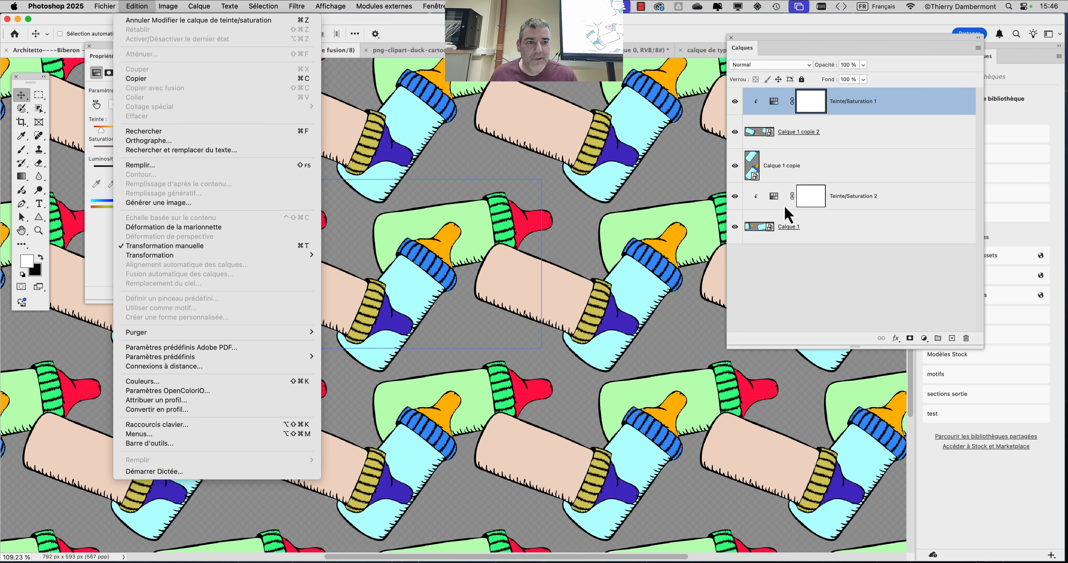
click(832, 284)
click(833, 277)
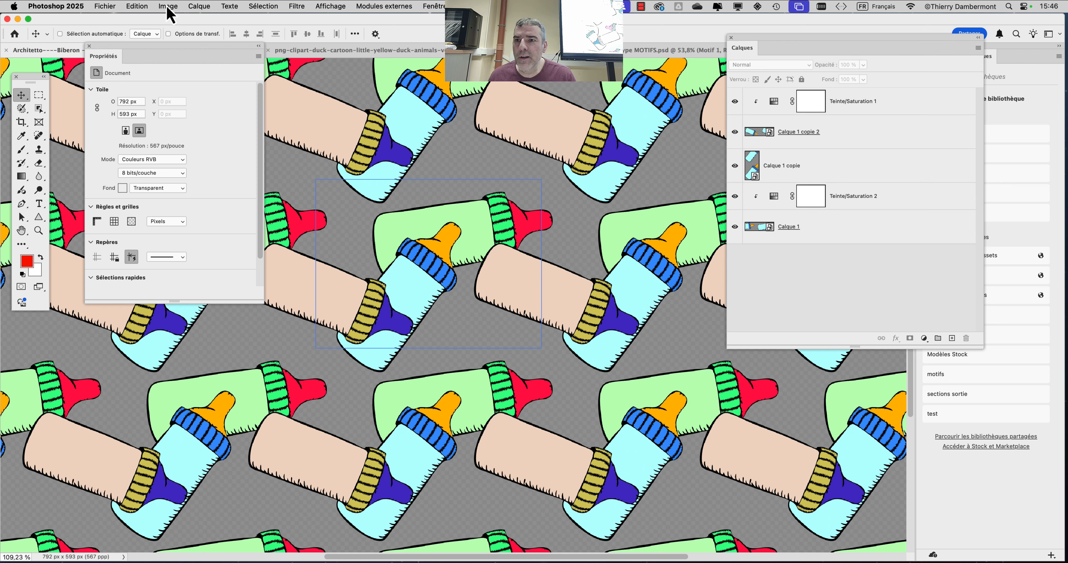
Step: Try to define the whole bottle document as a pattern, and cancel at the pattern name
click(140, 7)
click(964, 275)
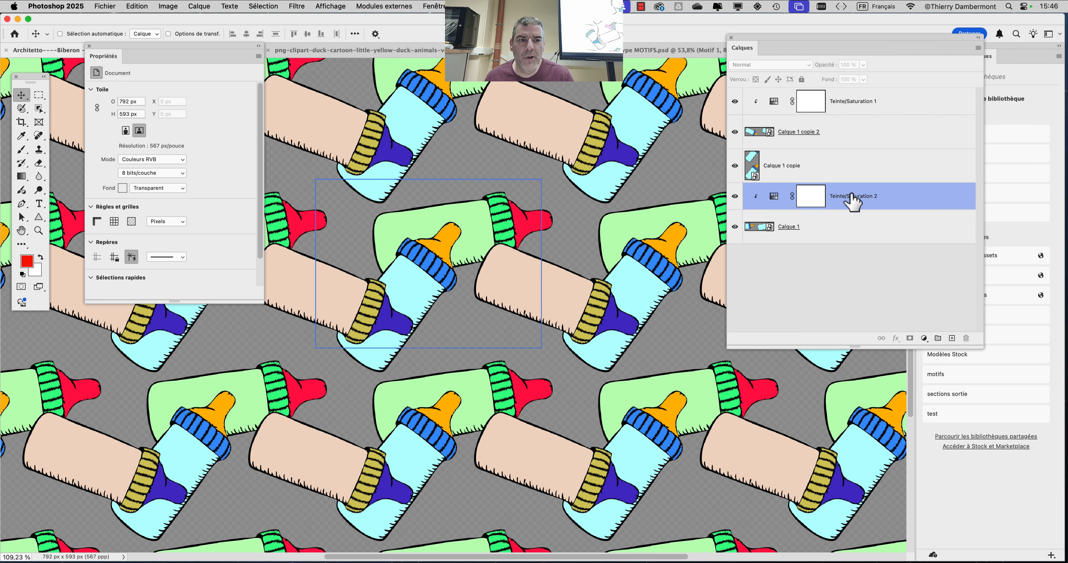
click(135, 6)
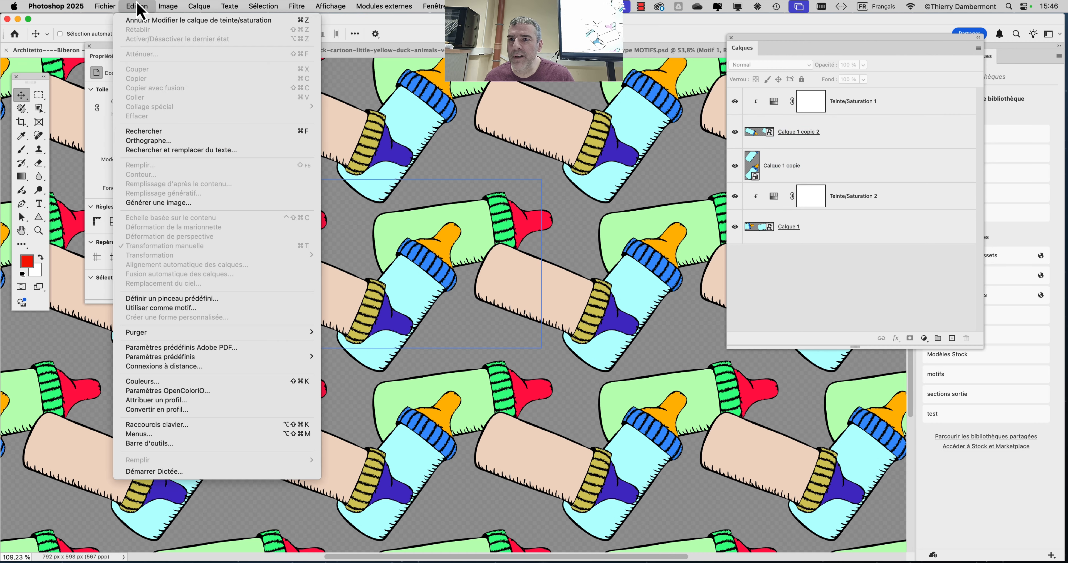
click(136, 311)
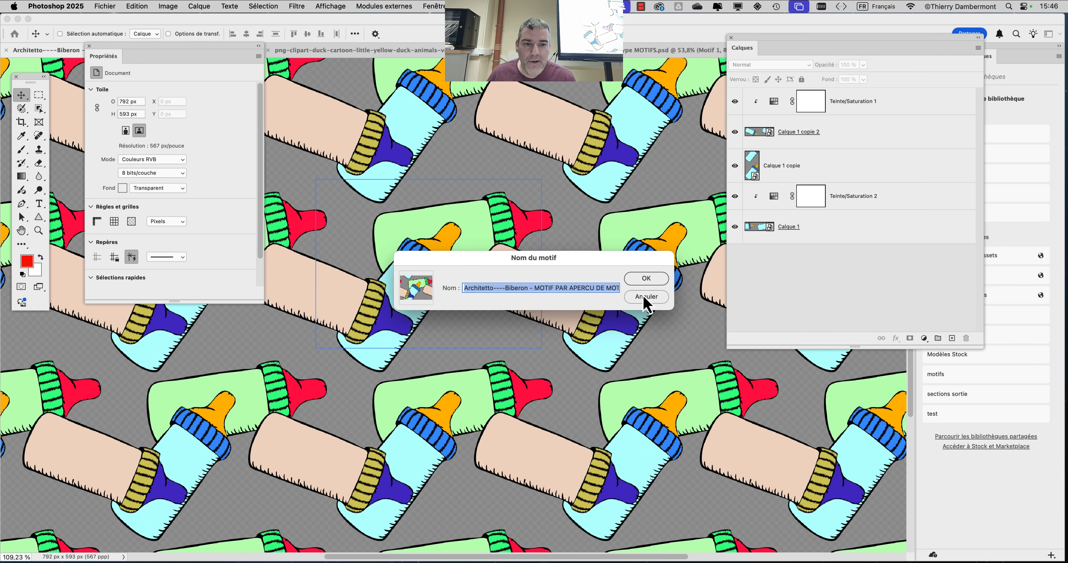
click(645, 297)
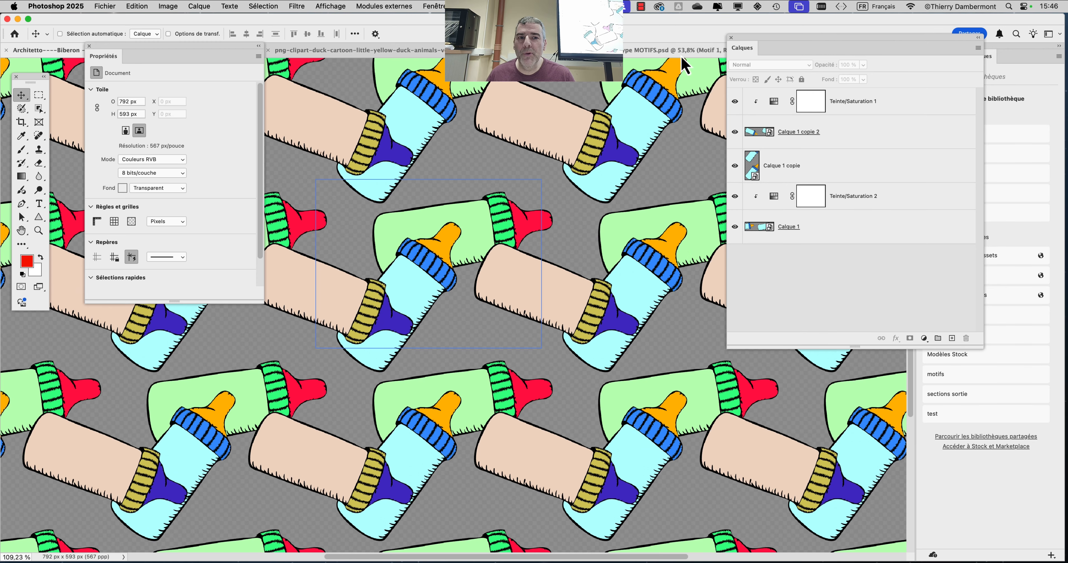
Step: In calque de type MOTIFS.psd, add a pattern fill layer using the multicoloured bottle pattern above Motif 1
click(669, 53)
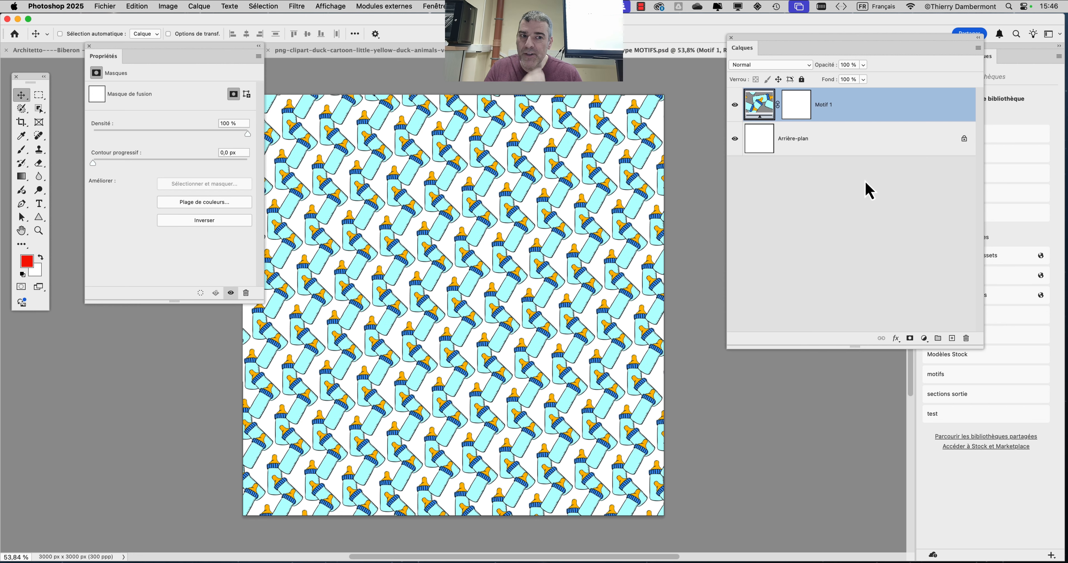
drag(875, 38, 761, 86)
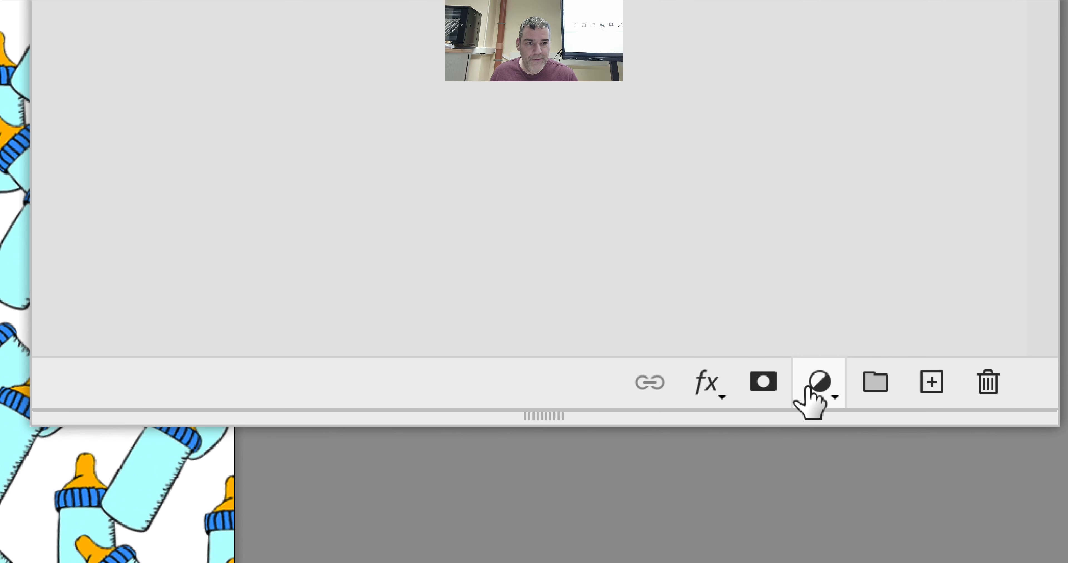
click(809, 388)
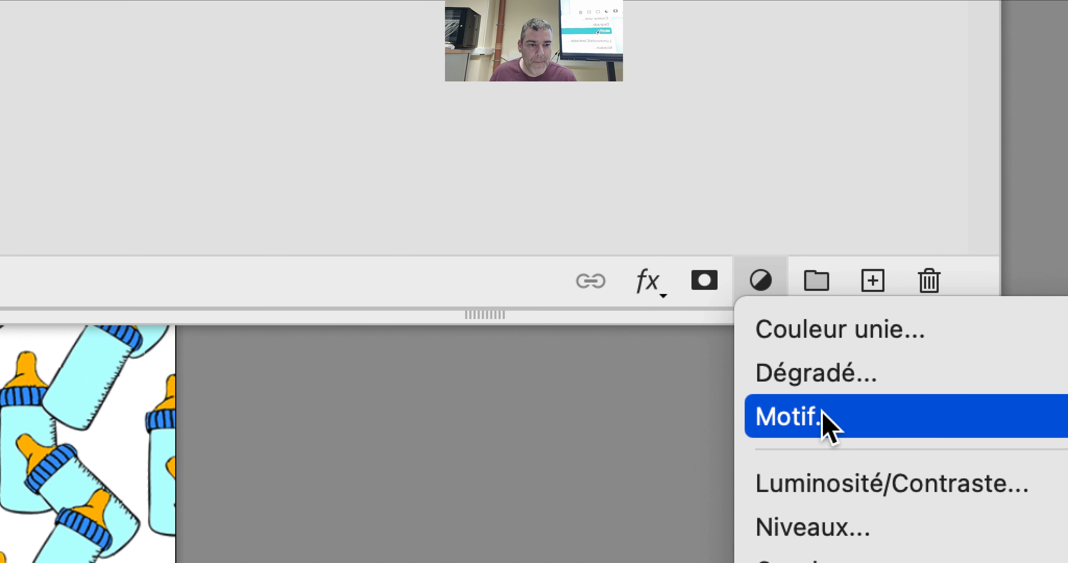
click(825, 423)
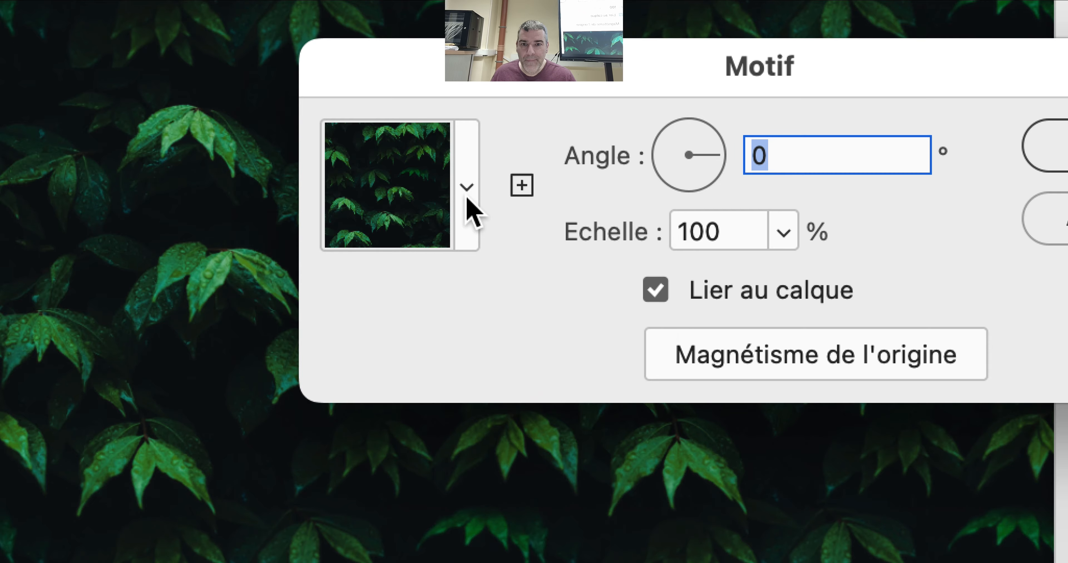
click(466, 197)
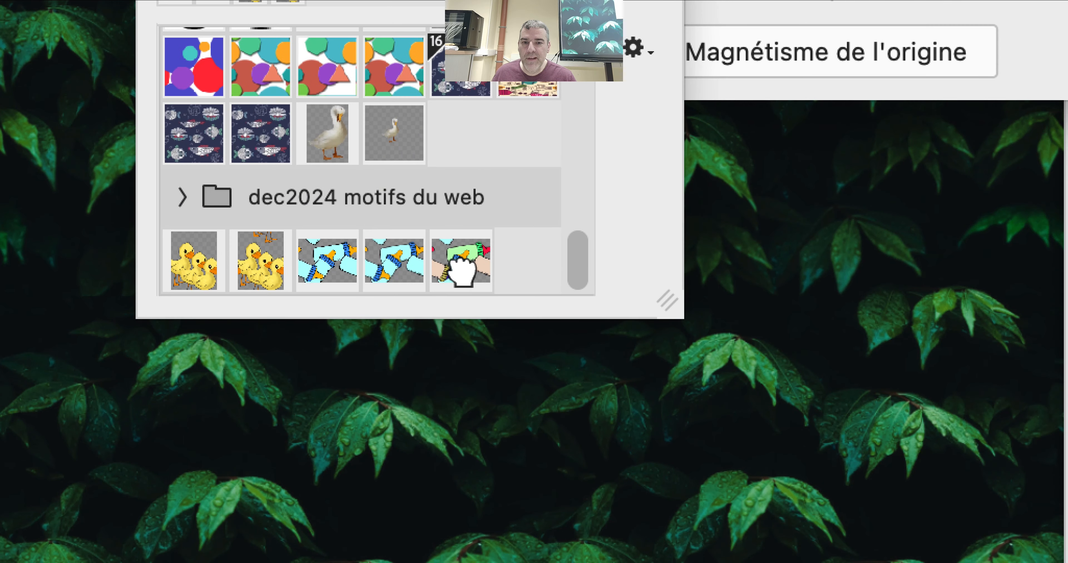
click(489, 243)
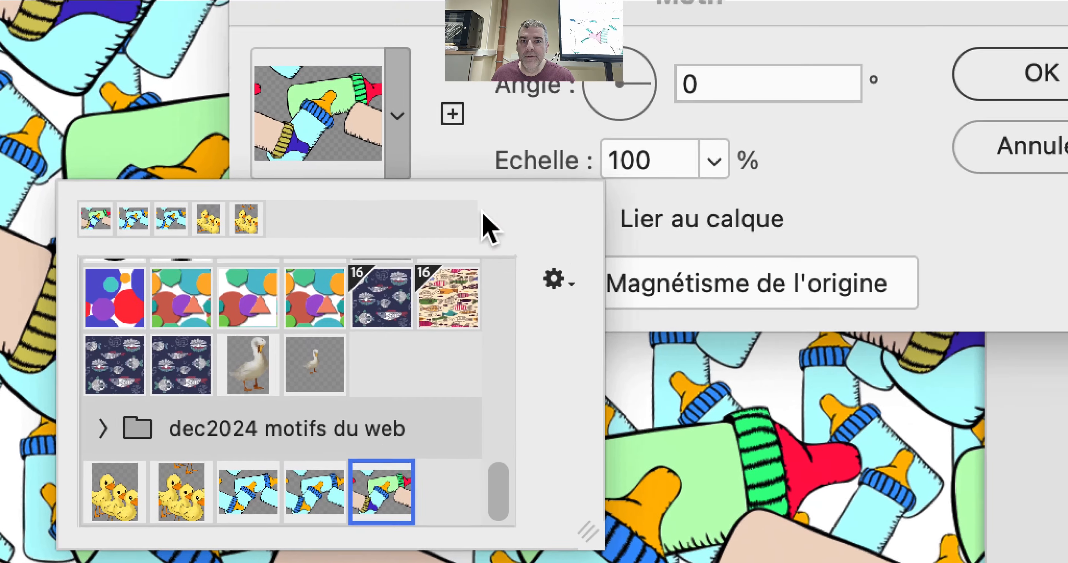
click(553, 56)
click(1041, 58)
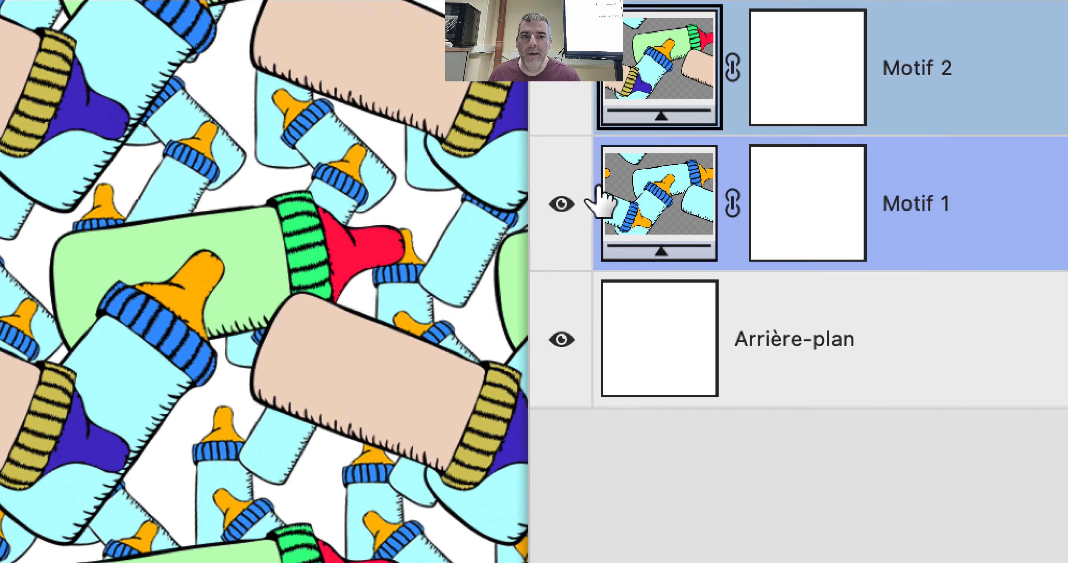
Step: Hide the Motif 1 layer and check how the multicoloured bottle pattern repeats over the canvas
click(562, 204)
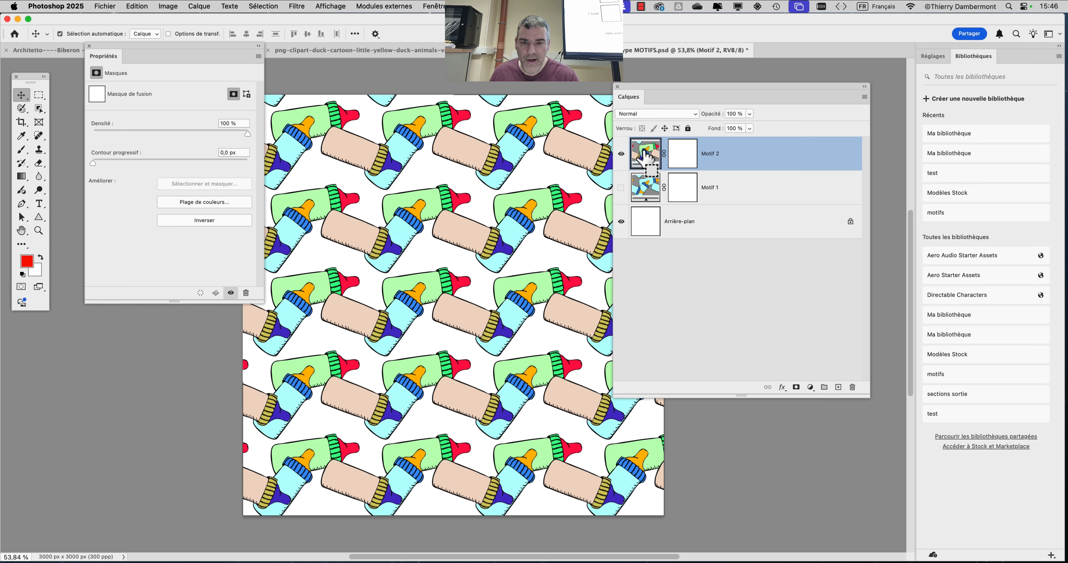
drag(645, 85, 753, 89)
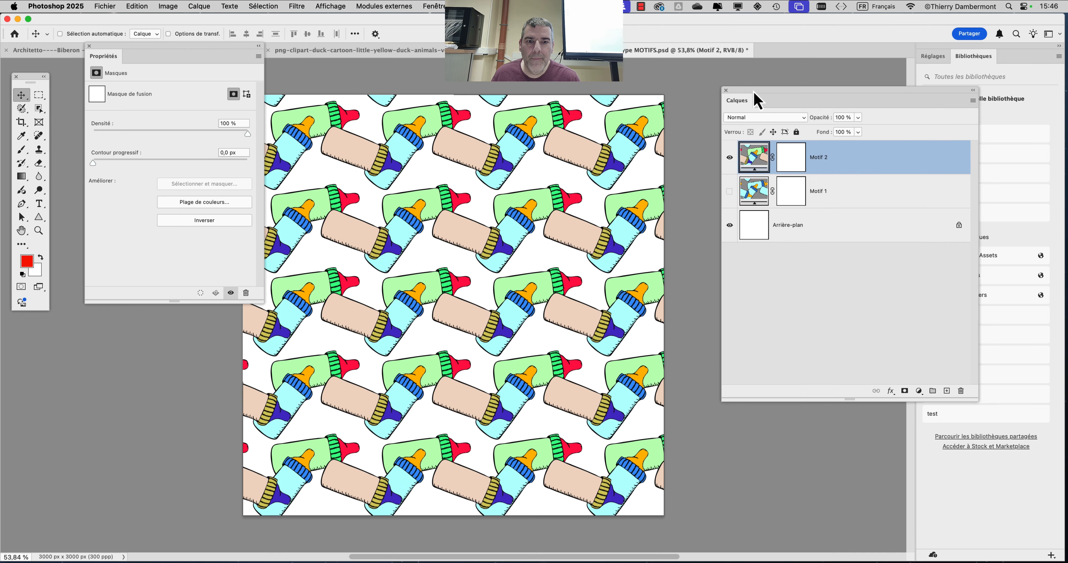
scroll(542, 305, up, 5)
scroll(542, 307, down, 10)
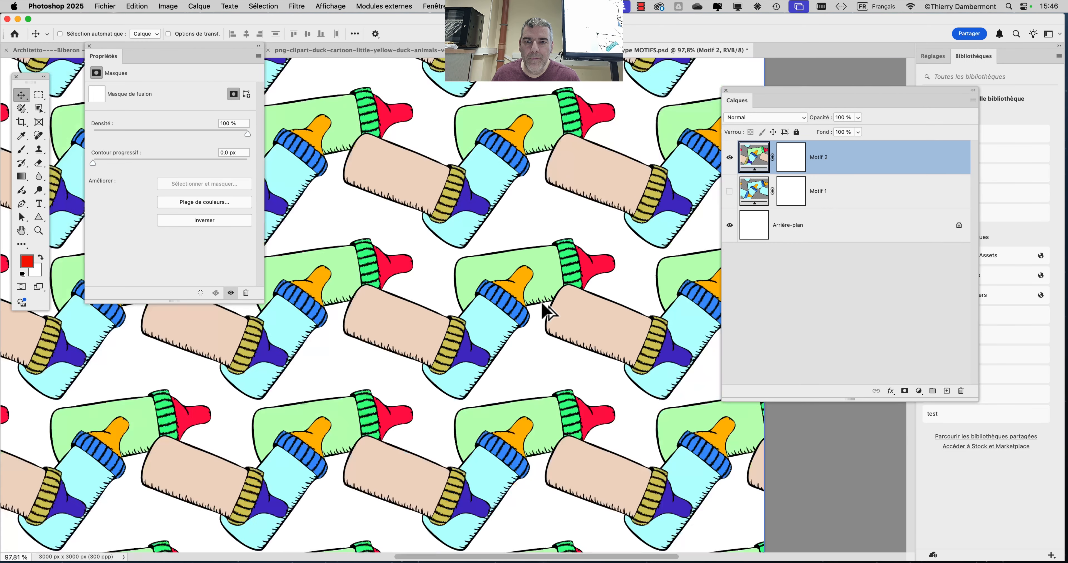
scroll(484, 348, up, 3)
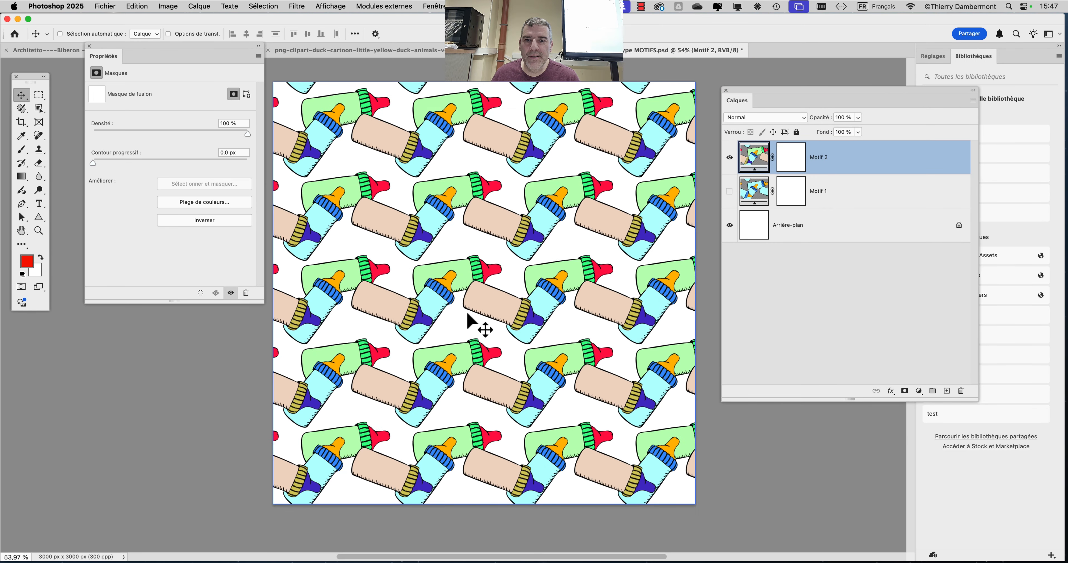
drag(194, 56, 174, 104)
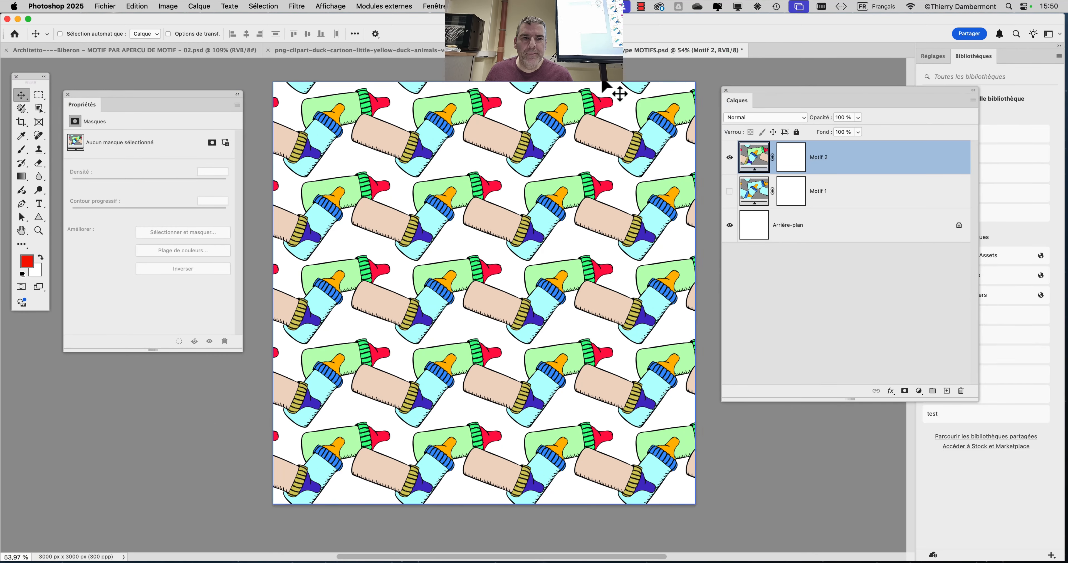
Step: Switch back to the bottle tile document "MOTIF PAR APERÇU DE MOTIF – 02.psd"
click(476, 50)
click(194, 51)
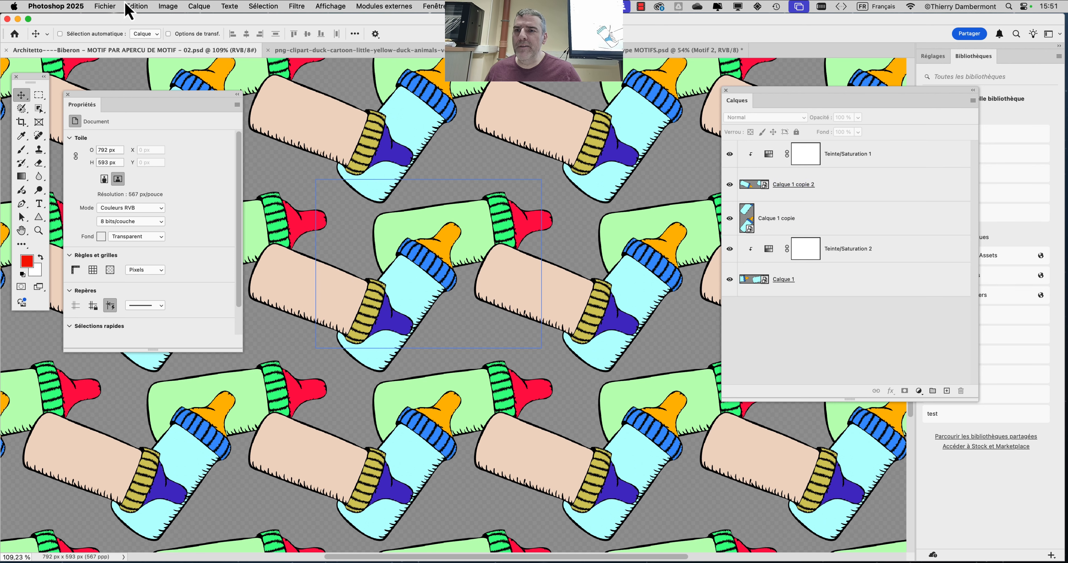
click(132, 6)
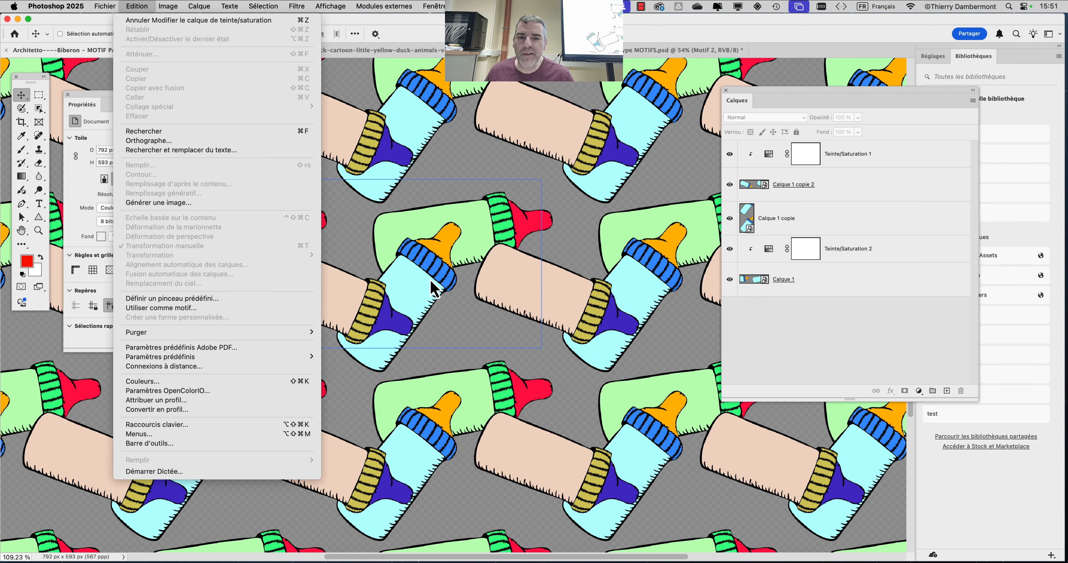
click(338, 6)
Step: Turn off the pattern preview to view only the single bottle tile inside the canvas
click(338, 6)
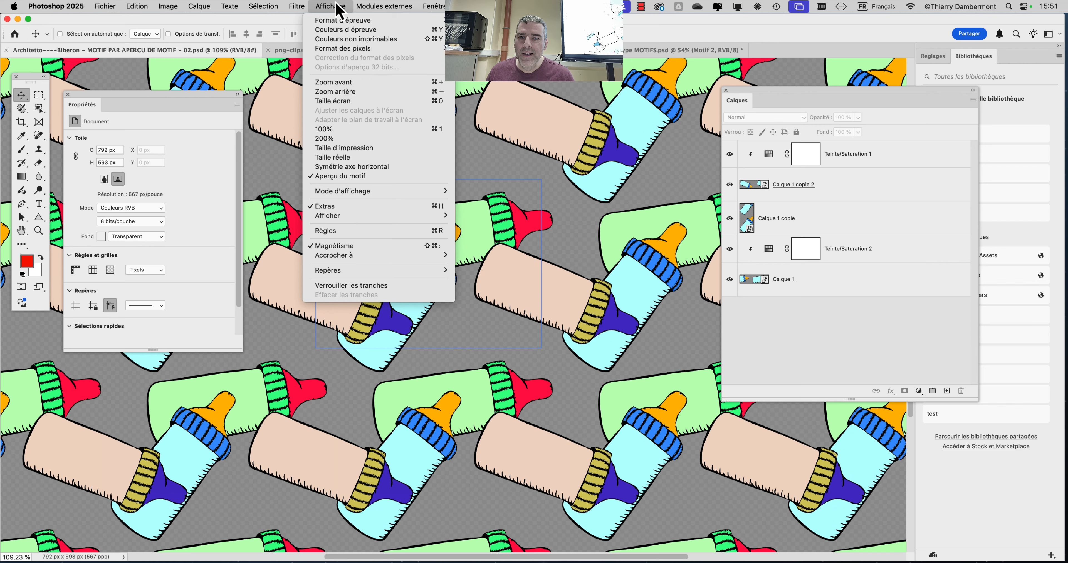
click(338, 6)
click(338, 6)
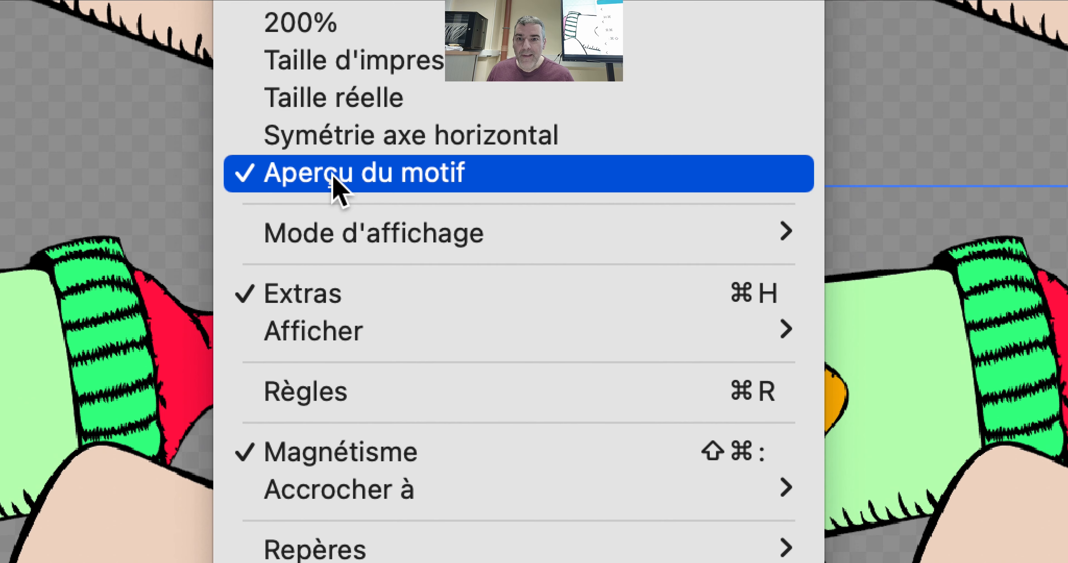
click(337, 182)
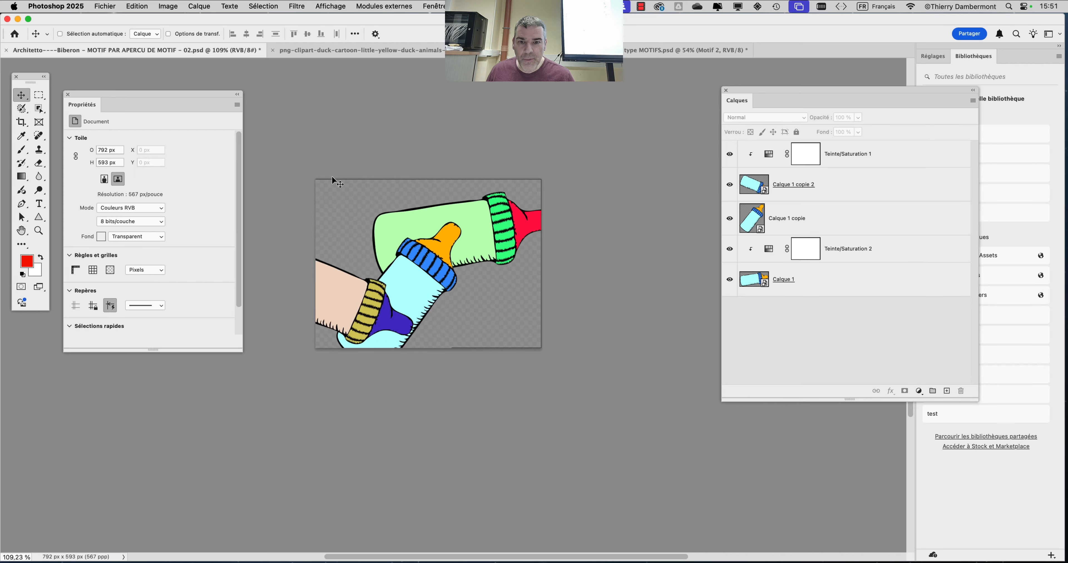
super+click(423, 279)
scroll(411, 265, up, 2)
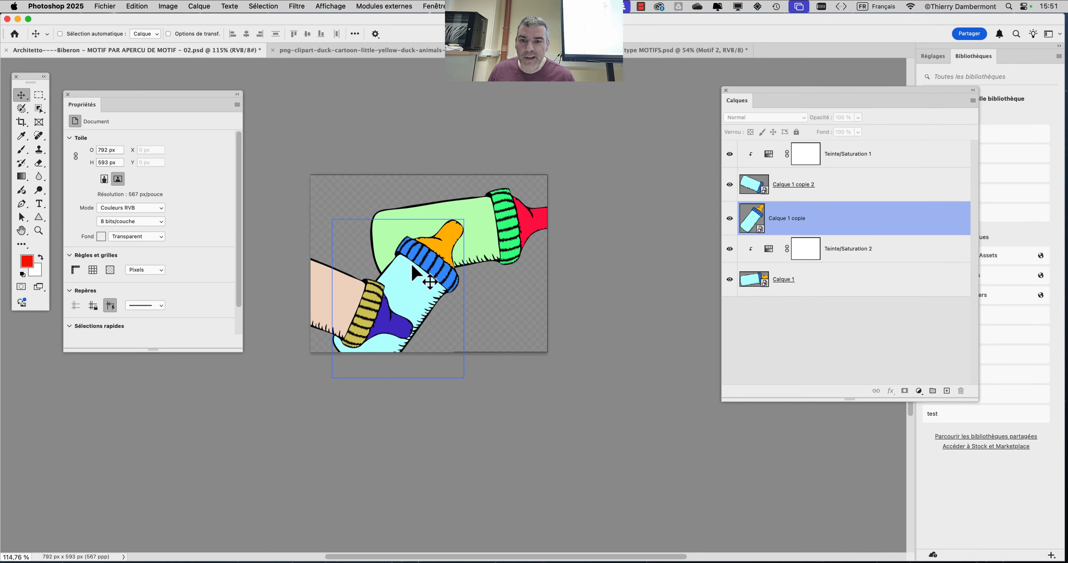
scroll(411, 265, up, 3)
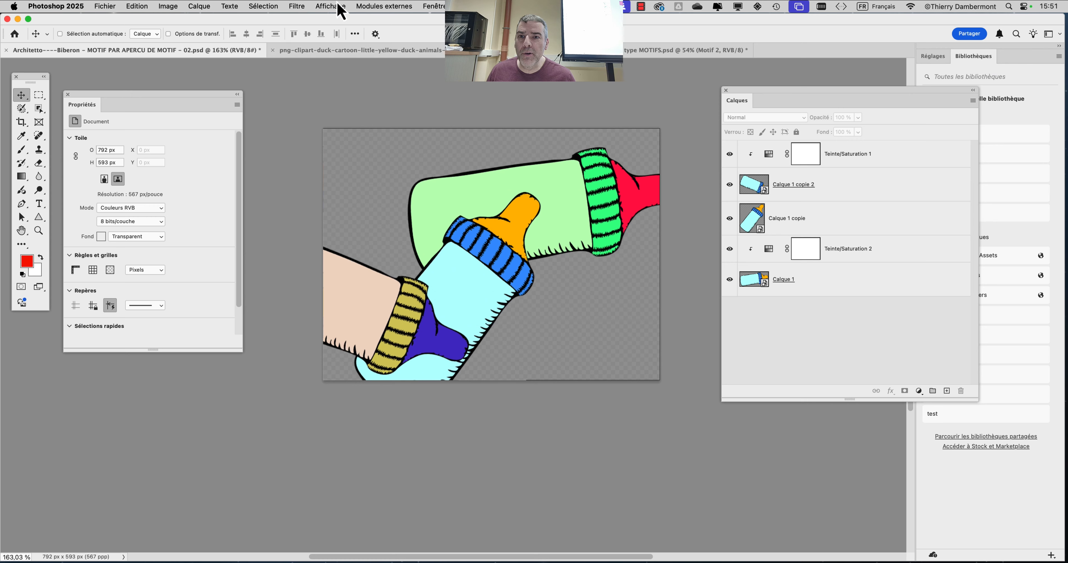
Step: Turn the pattern preview back on for the bottle tile and leave all layers deselected
click(338, 6)
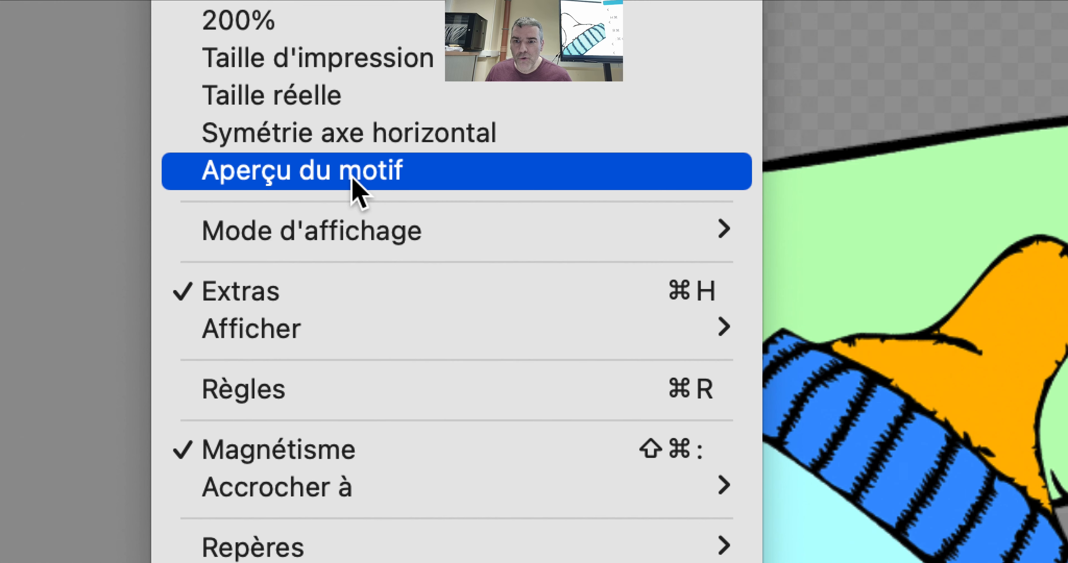
click(352, 182)
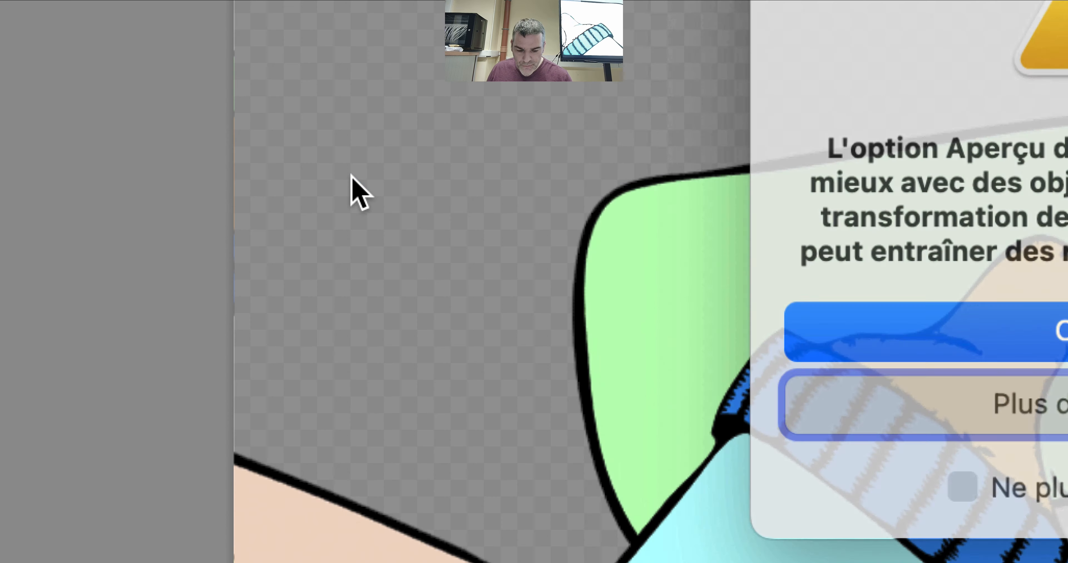
key(Return)
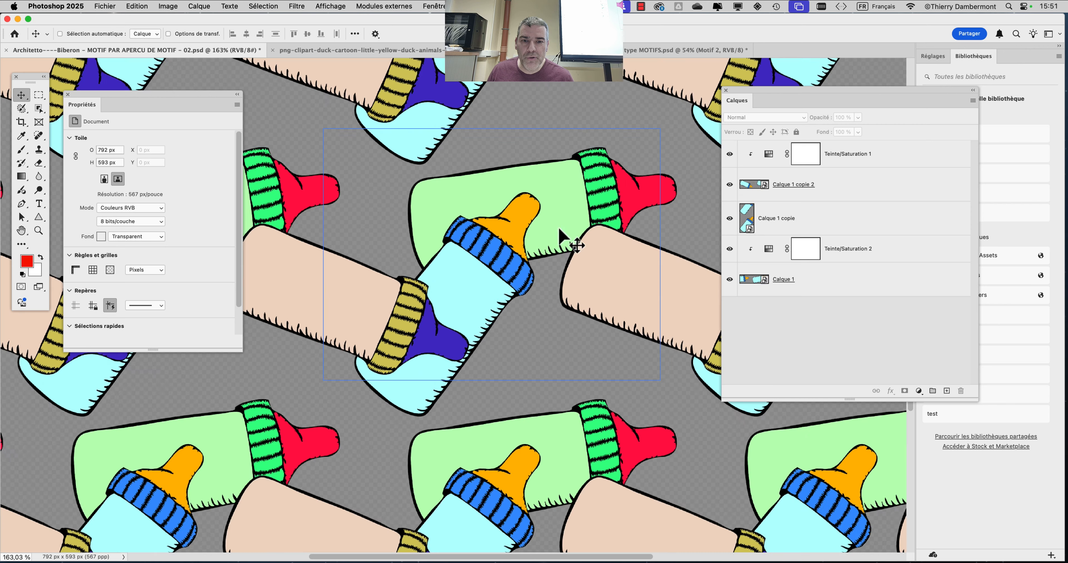
super+click(453, 367)
super+click(509, 196)
super+click(348, 143)
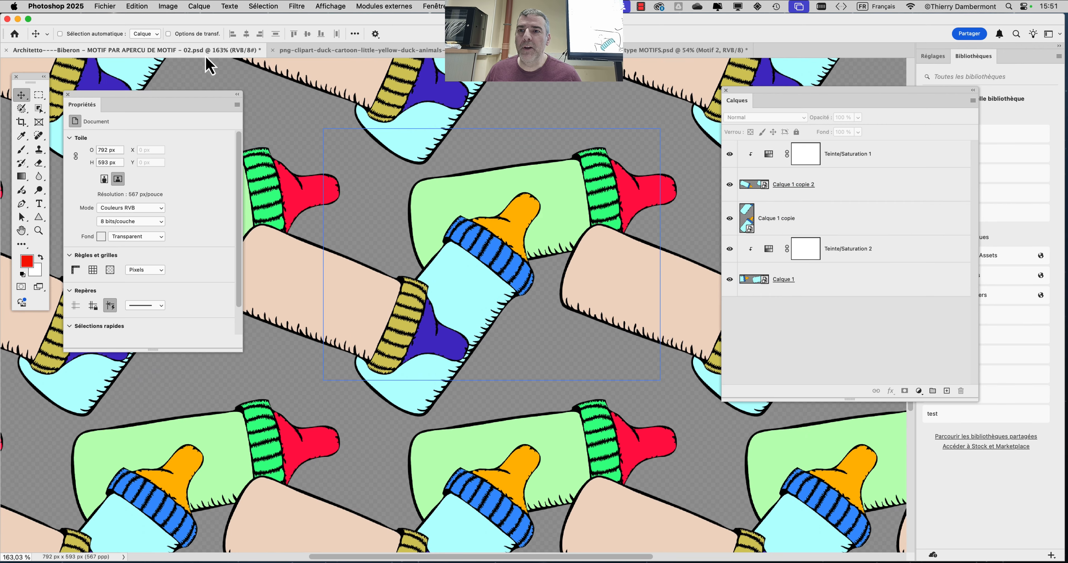
Step: Set the saturation of Teinte/Saturation 1, clipped to the beige bottle's layer, to -100
click(137, 6)
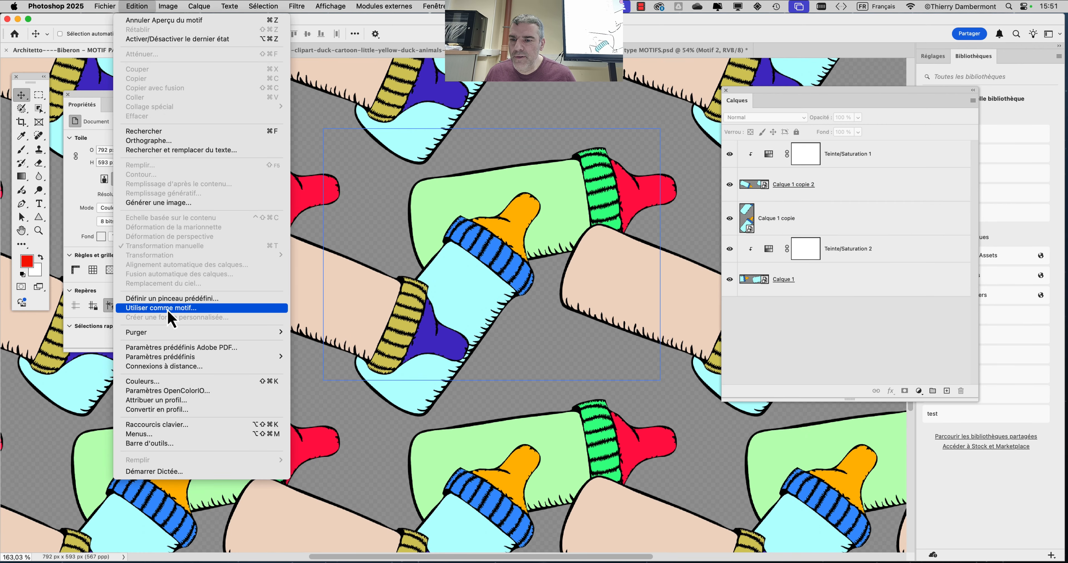
click(866, 337)
super+click(579, 219)
super+click(615, 250)
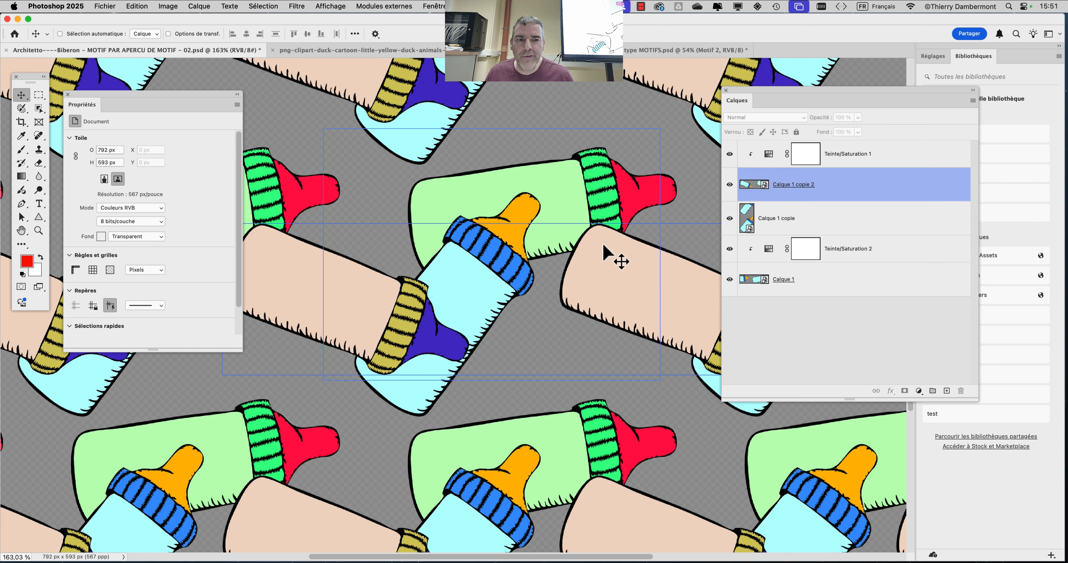
click(828, 156)
click(769, 156)
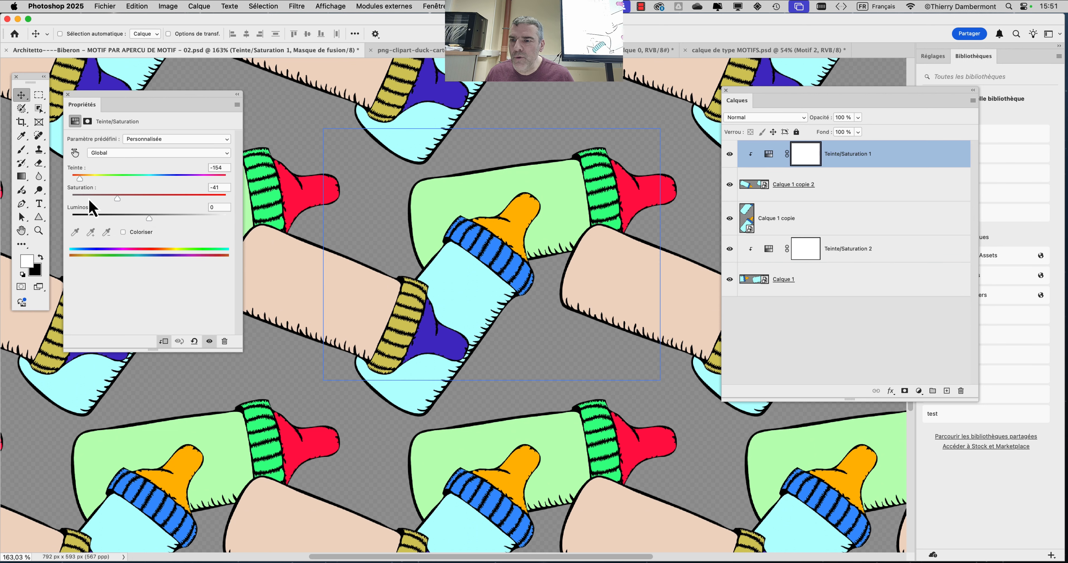
drag(92, 208, 71, 209)
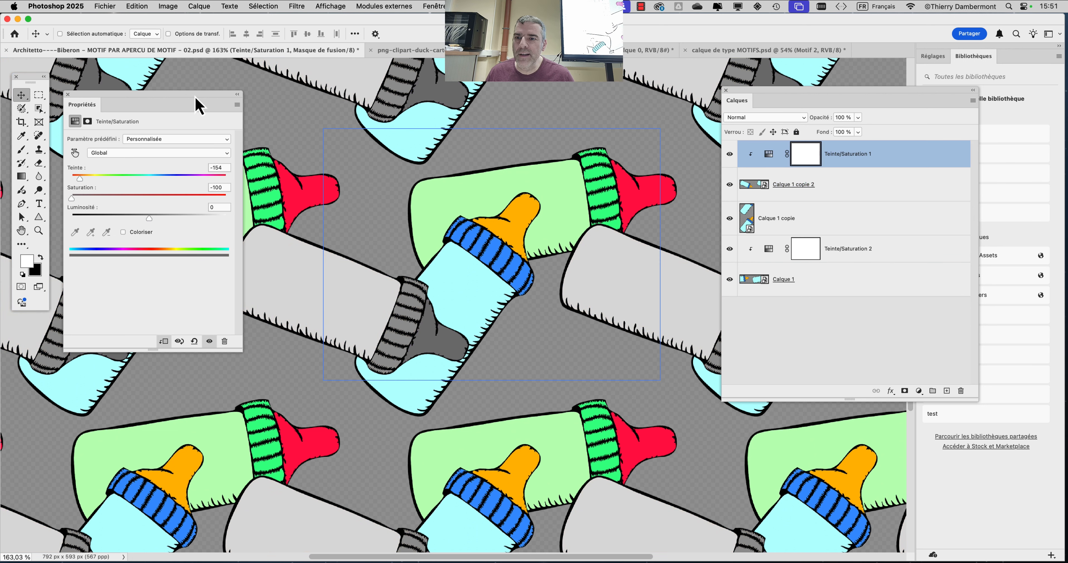
drag(198, 105, 204, 294)
Step: Define the bottle tile with the grey bottle as a new pattern, keeping the suggested document name
click(136, 6)
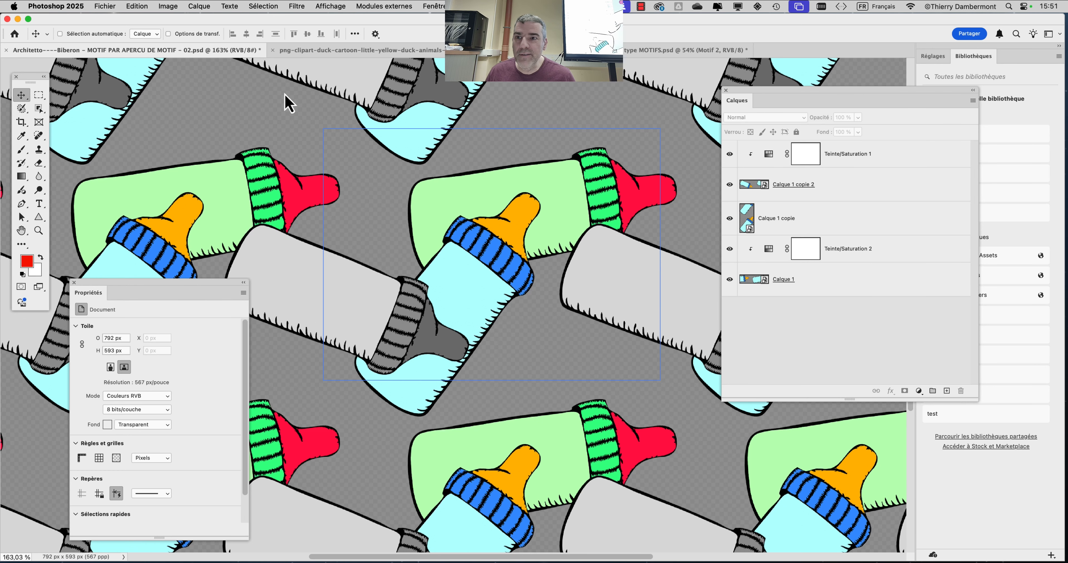
click(105, 5)
mouse_move(137, 6)
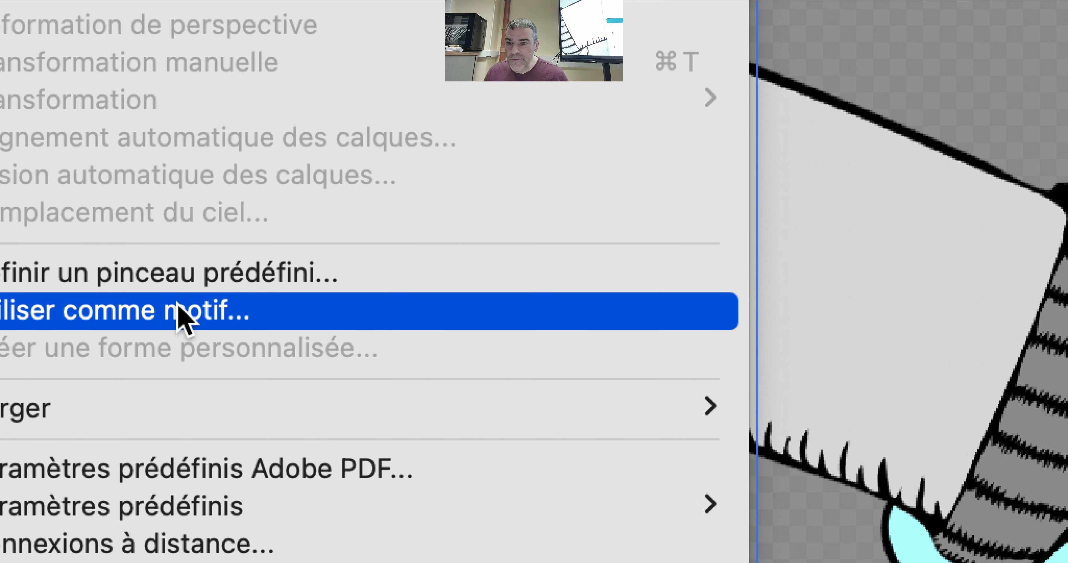
click(180, 310)
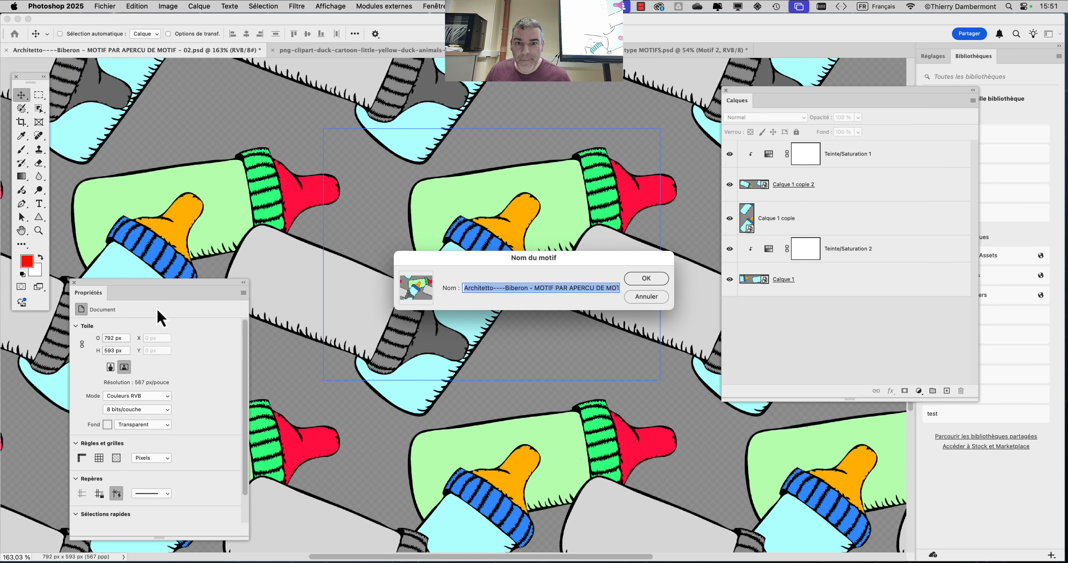
click(639, 280)
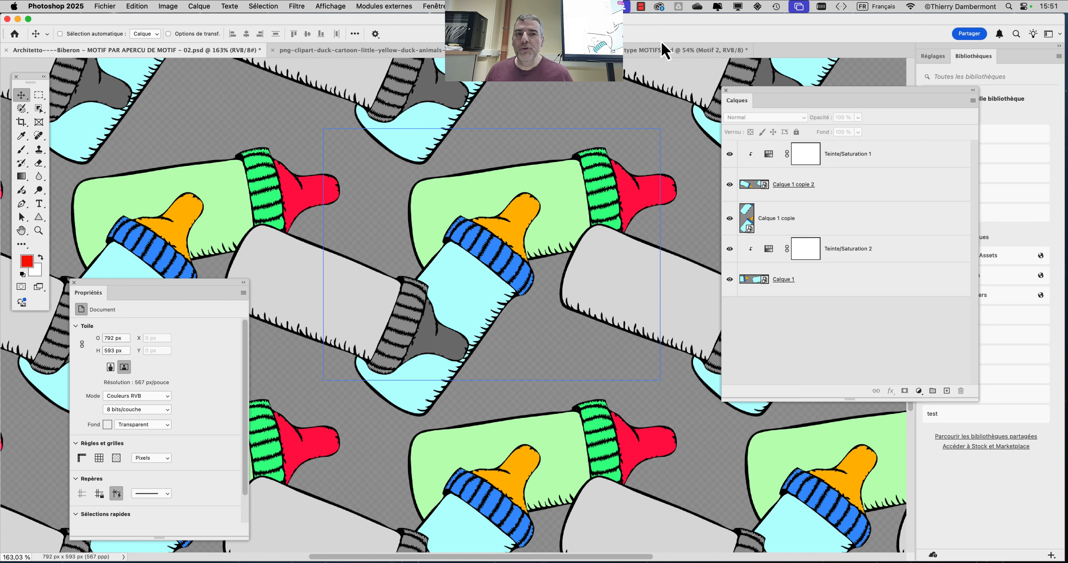
Step: In calque de type MOTIFS.psd, hide the Motif 2 layer and add an empty layer directly above the background
click(657, 53)
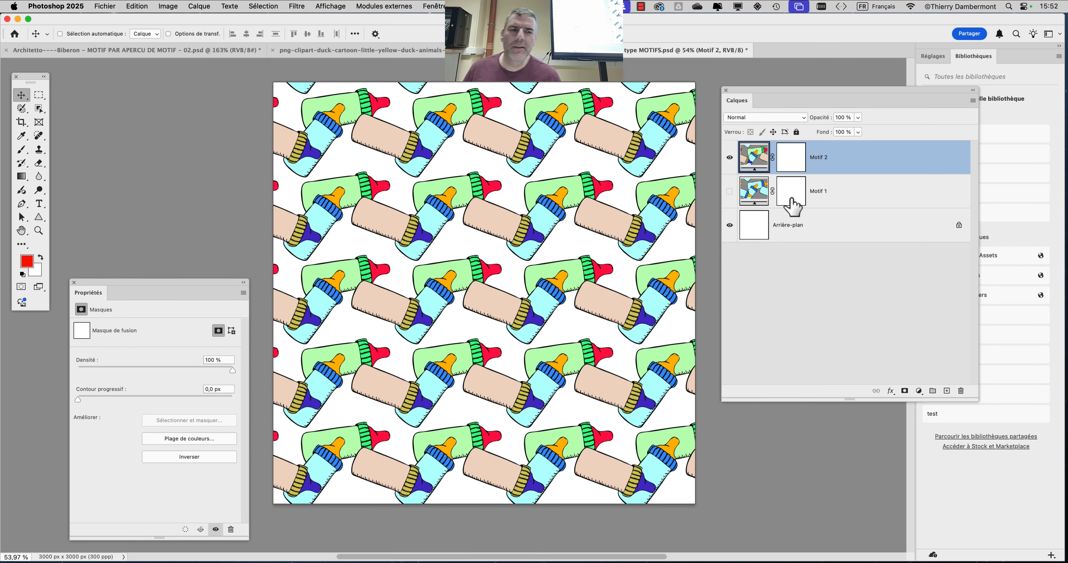
click(729, 160)
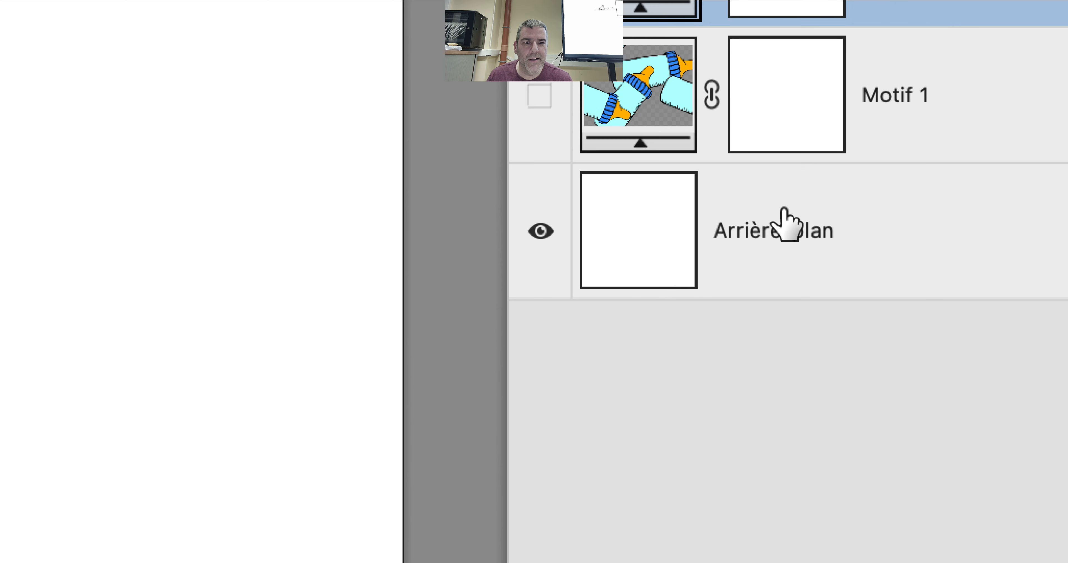
click(789, 222)
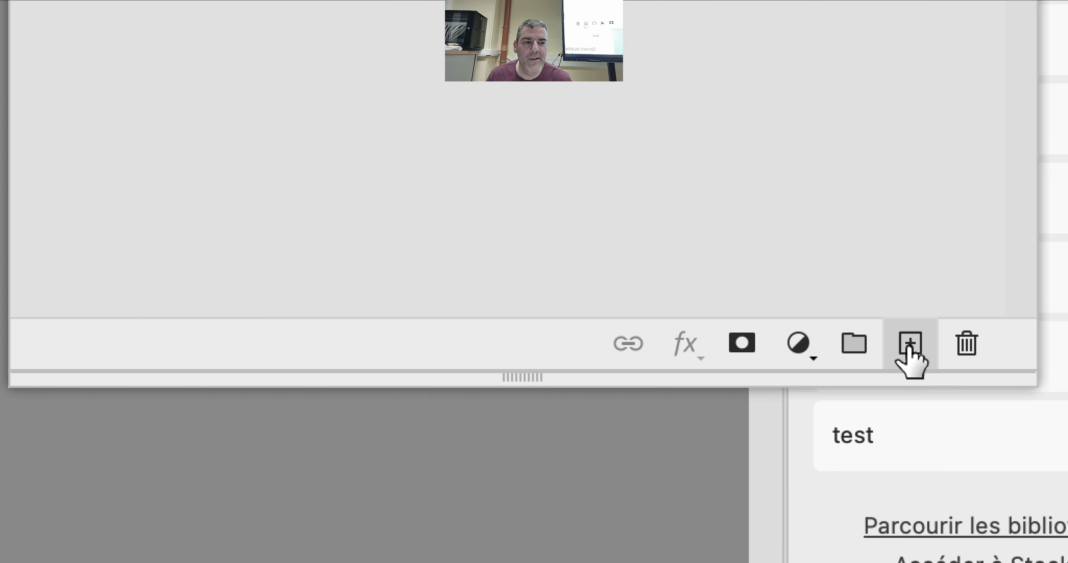
click(908, 357)
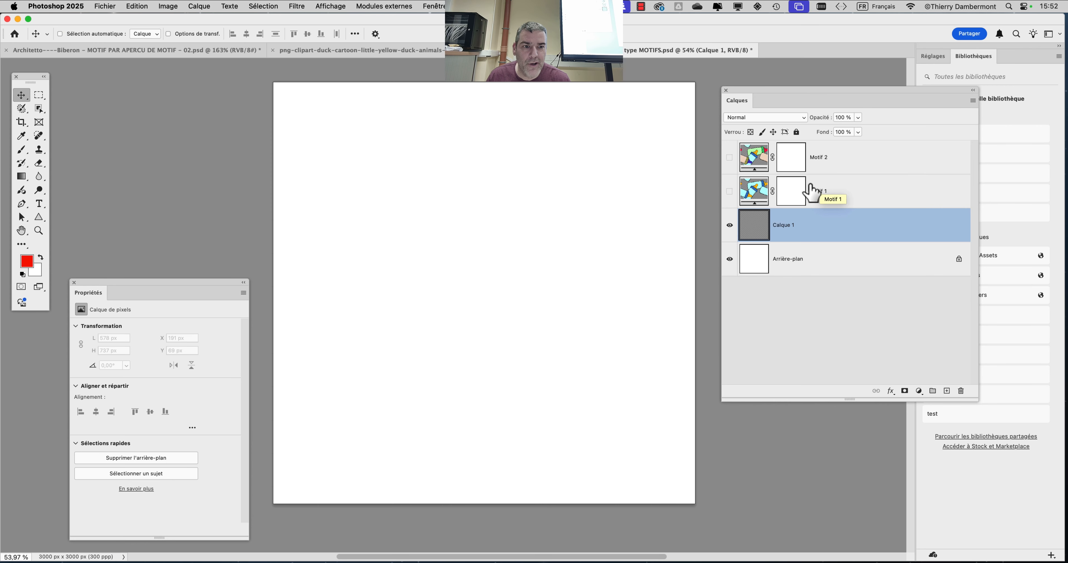
Step: Fill the empty Calque 1 layer with the grey-bottle tile pattern, with scripting off, Normal mode and 100% opacity
click(137, 6)
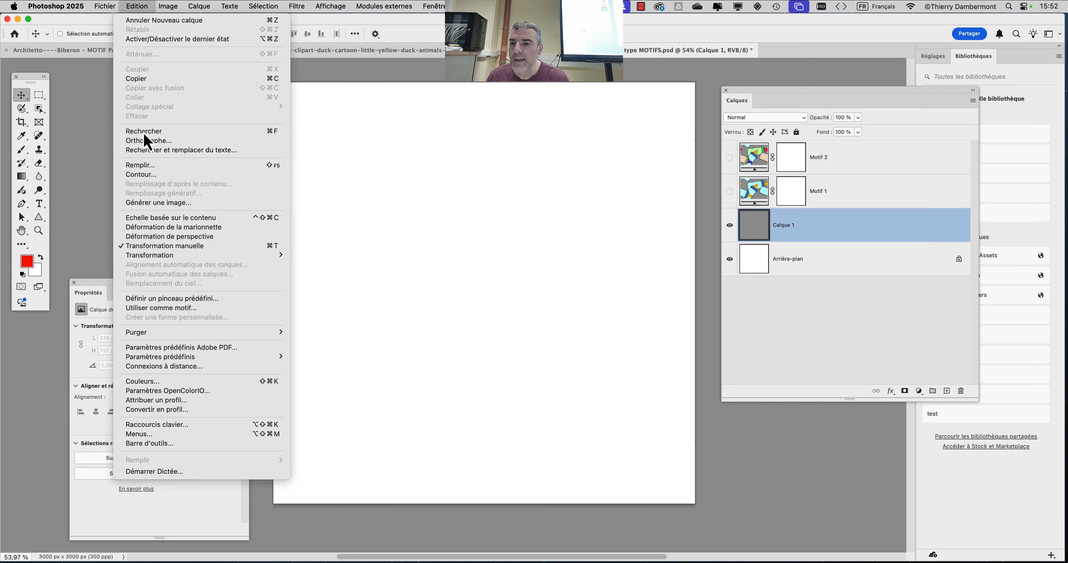
click(148, 167)
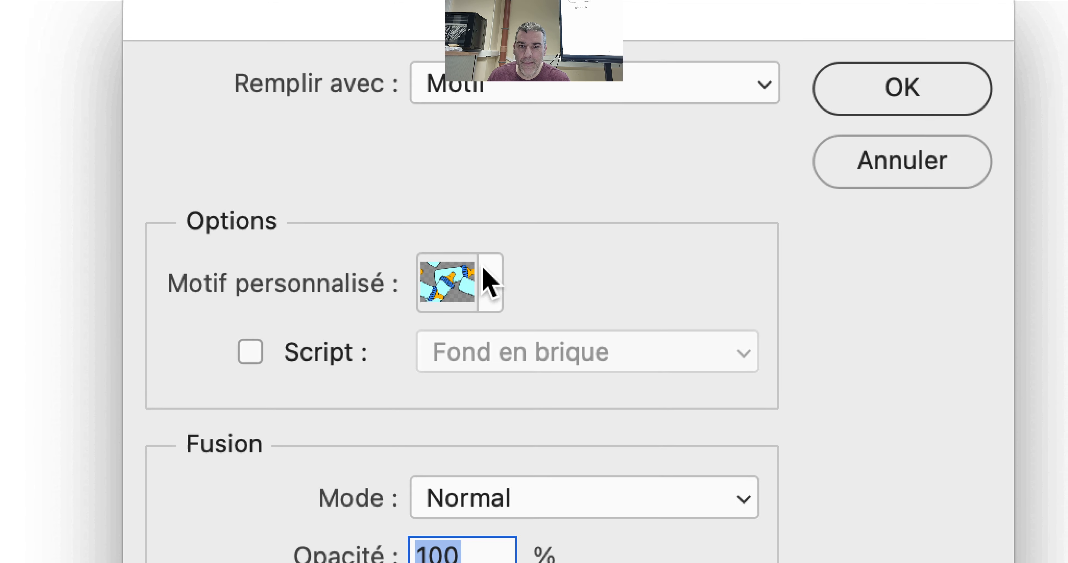
click(482, 280)
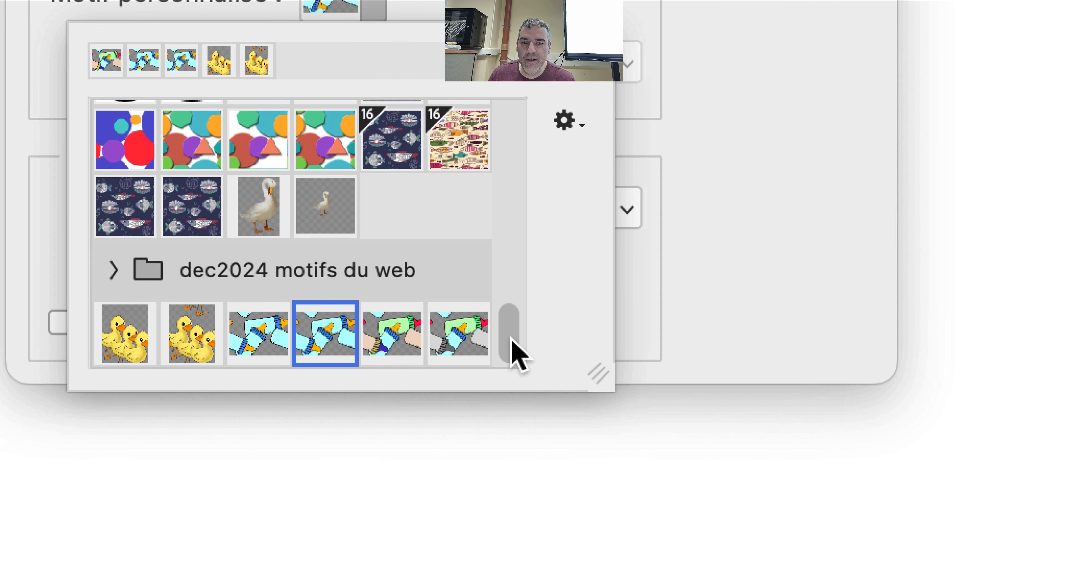
click(502, 331)
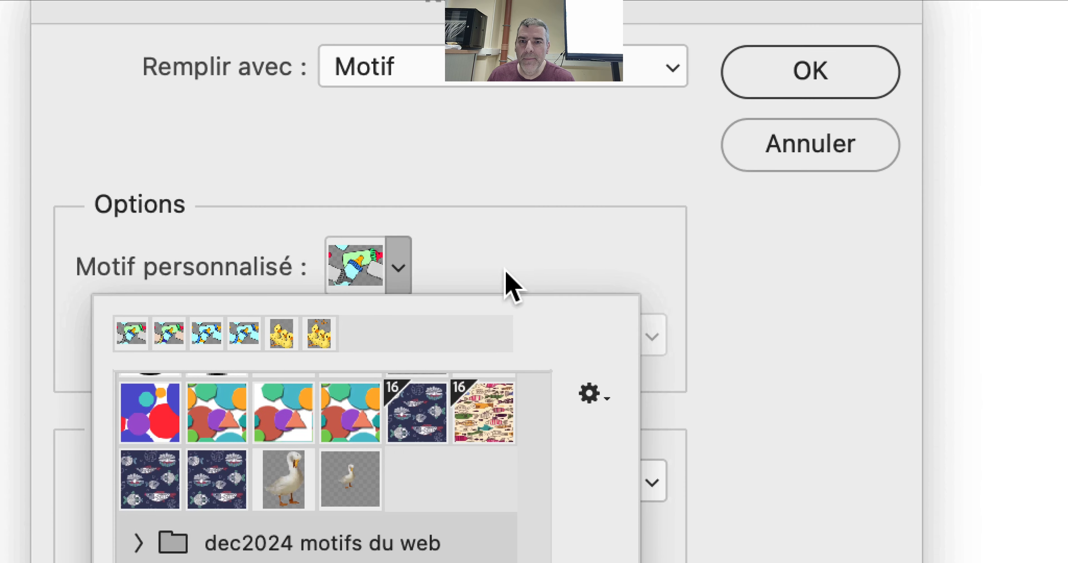
click(508, 19)
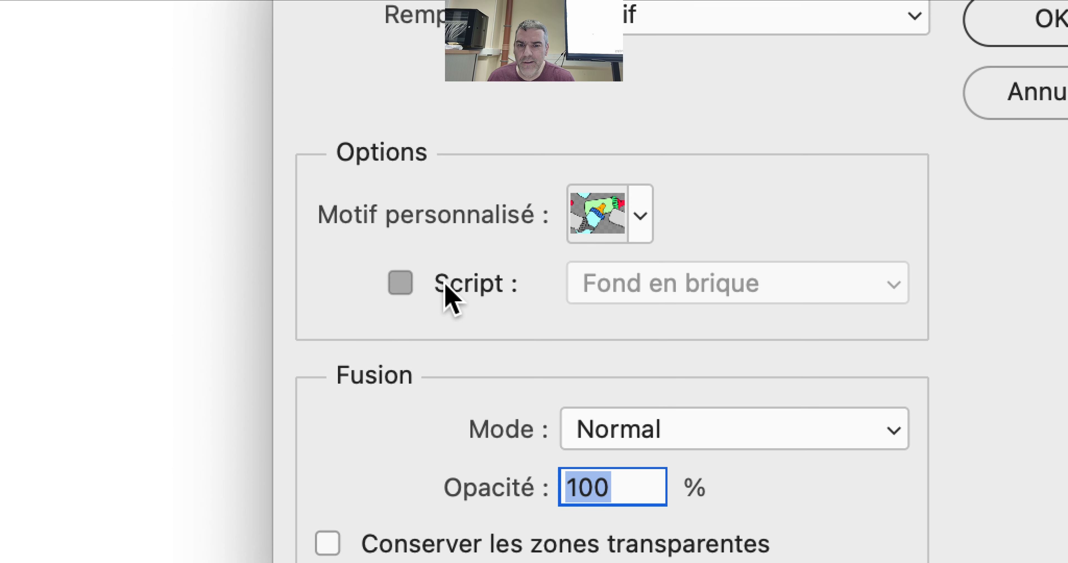
click(445, 286)
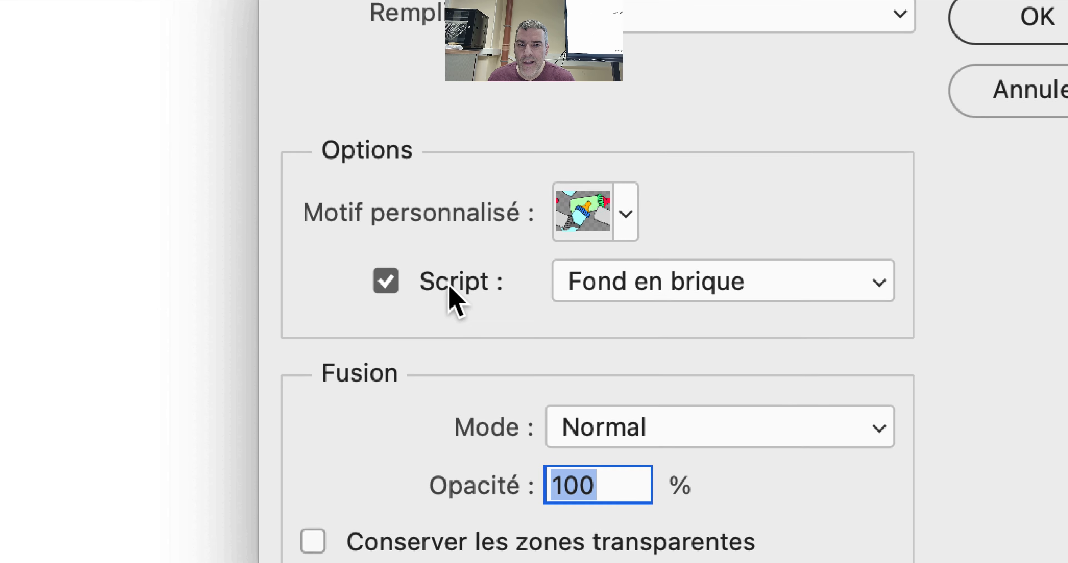
click(611, 290)
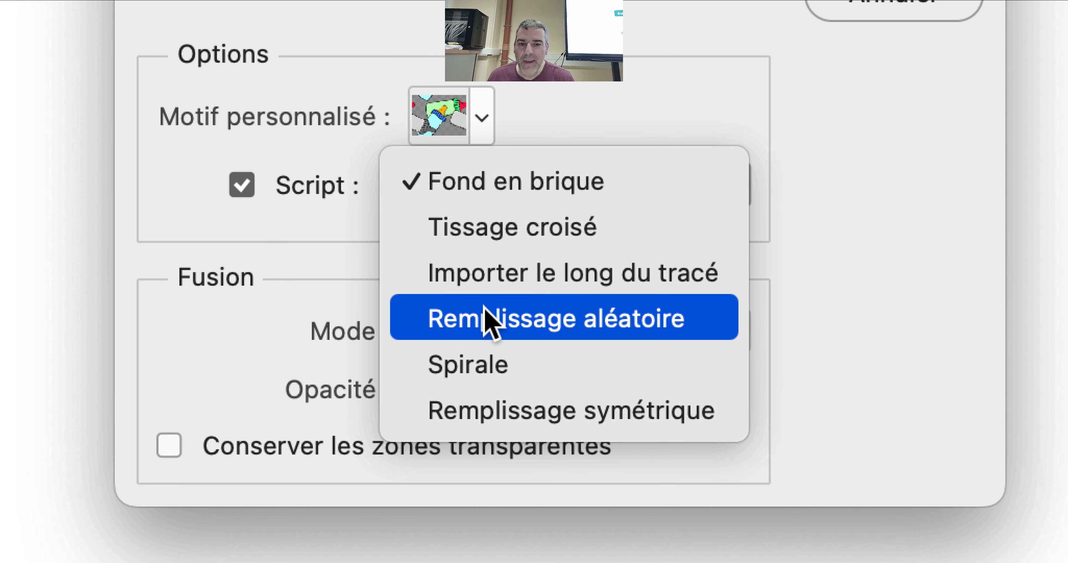
click(508, 413)
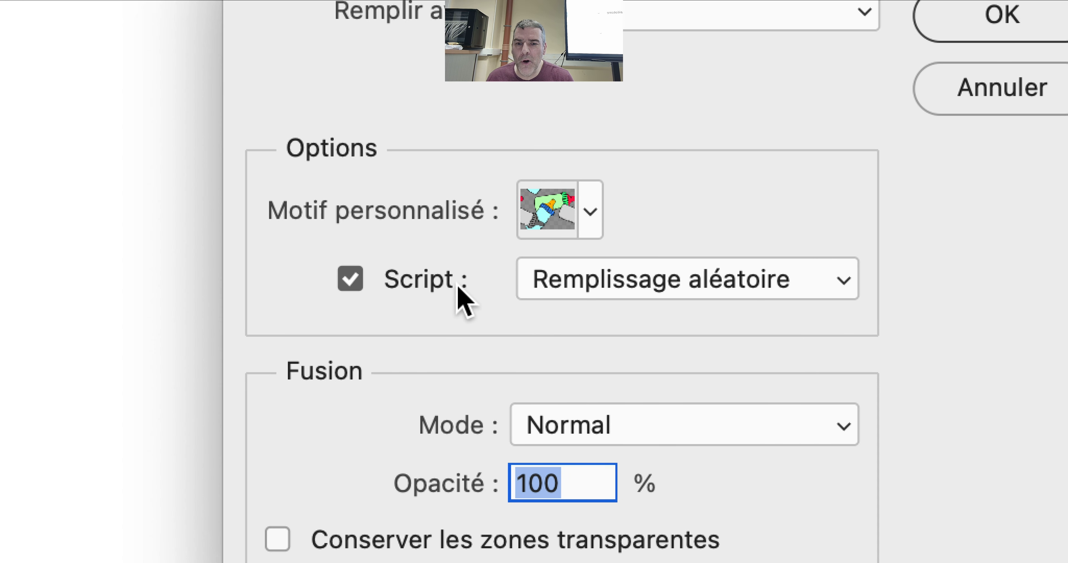
click(435, 286)
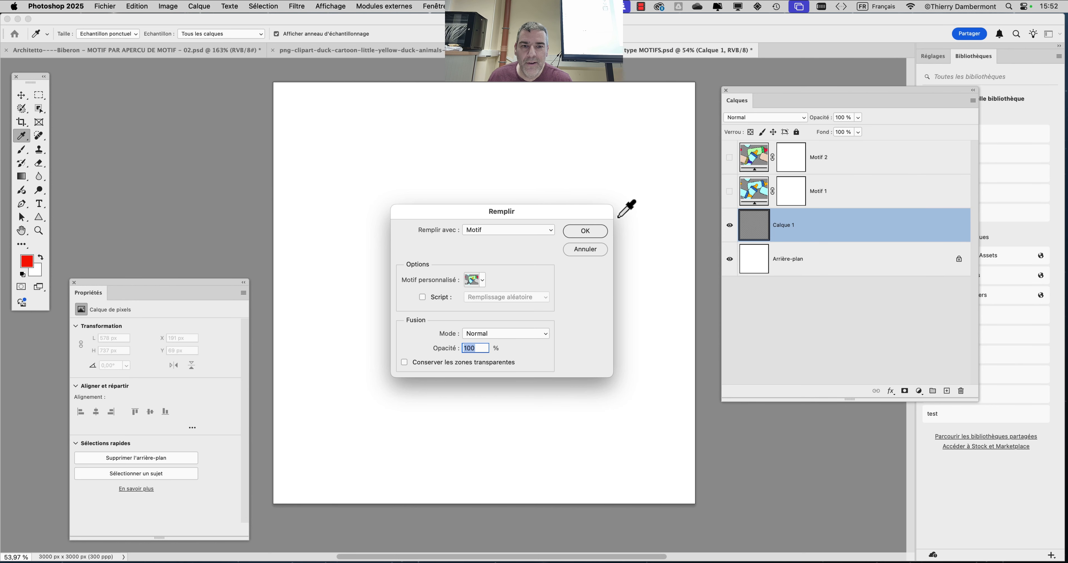
click(600, 236)
key(v)
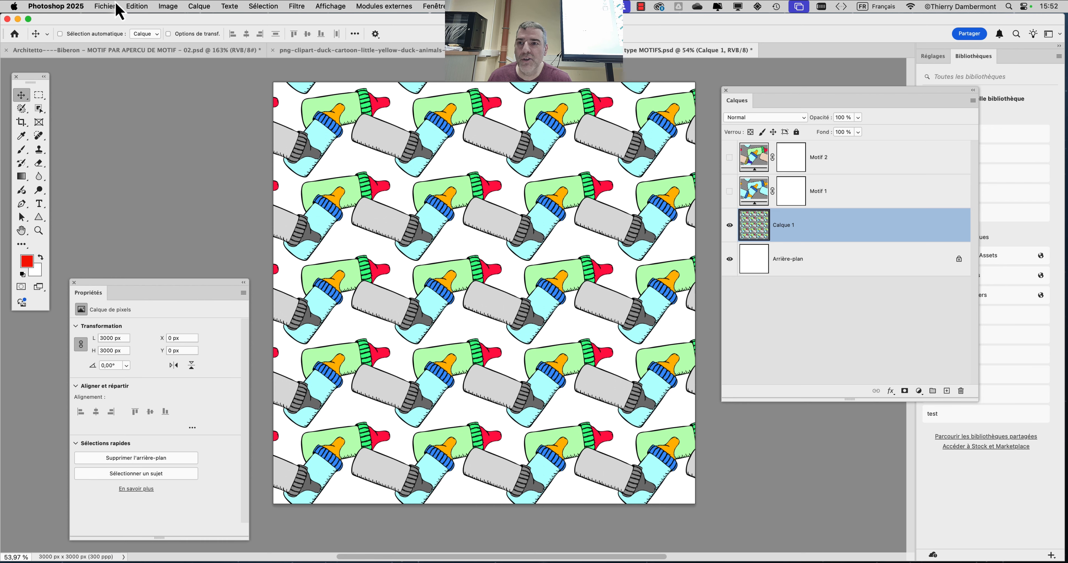
Step: Undo the plain pattern fill and refill Calque 1 with the grey-bottle pattern using the Remplissage aléatoire script at its proposed settings
click(137, 6)
click(166, 19)
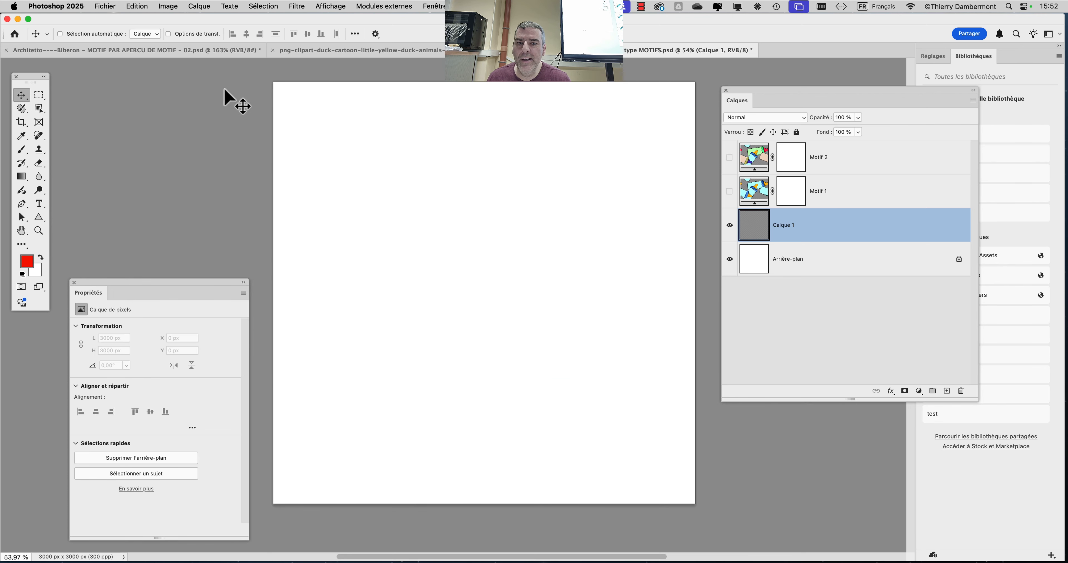
click(137, 6)
click(172, 168)
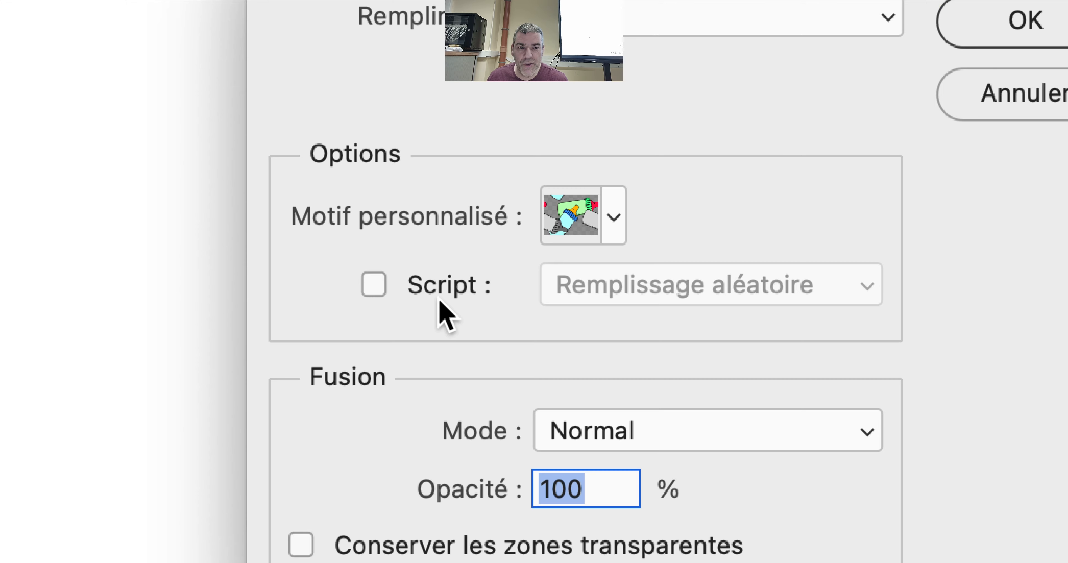
click(439, 301)
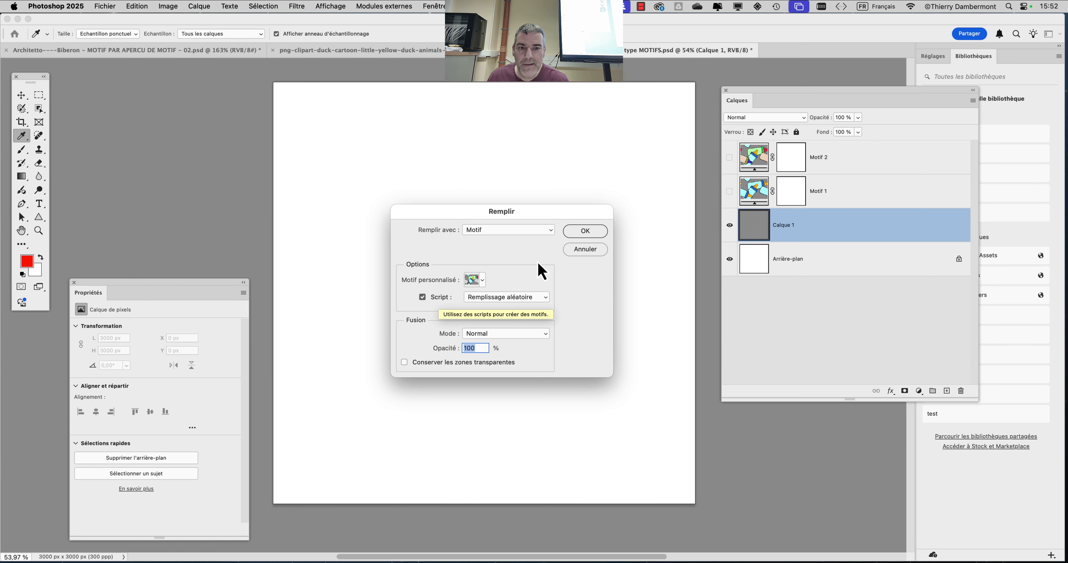
click(580, 231)
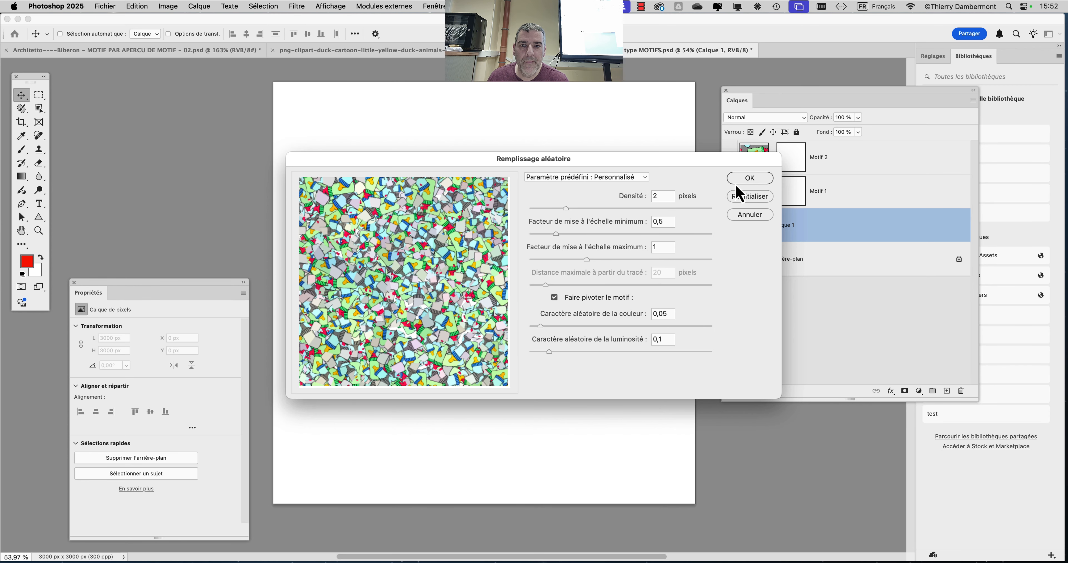
click(734, 182)
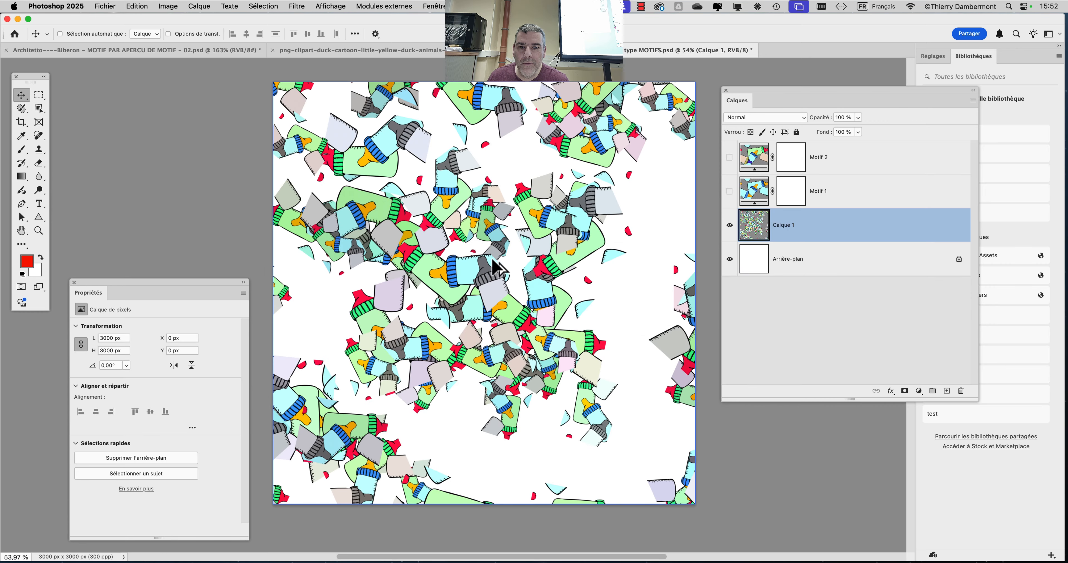
Step: Inspect the randomly scattered bottles on Calque 1 up close and undo the scripted fill
scroll(496, 267, up, 5)
drag(514, 307, 372, 381)
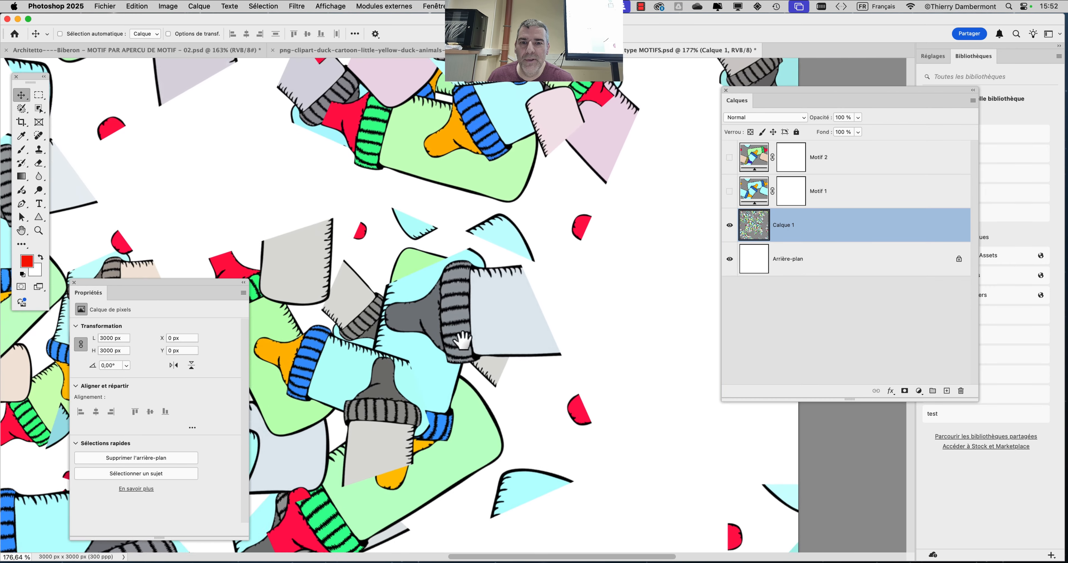
drag(465, 346, 502, 428)
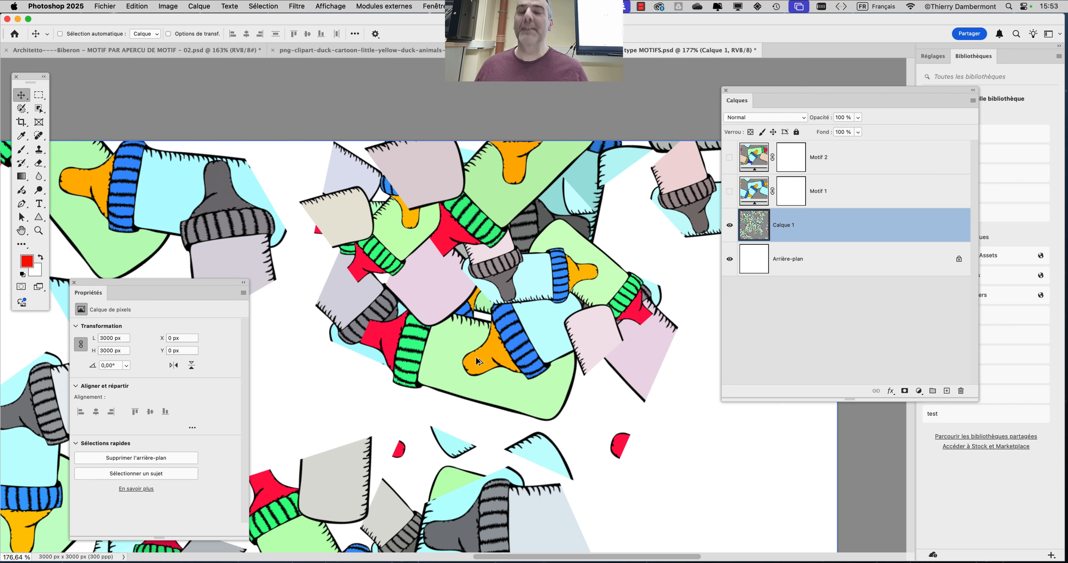
scroll(477, 361, down, 5)
drag(477, 362, 571, 172)
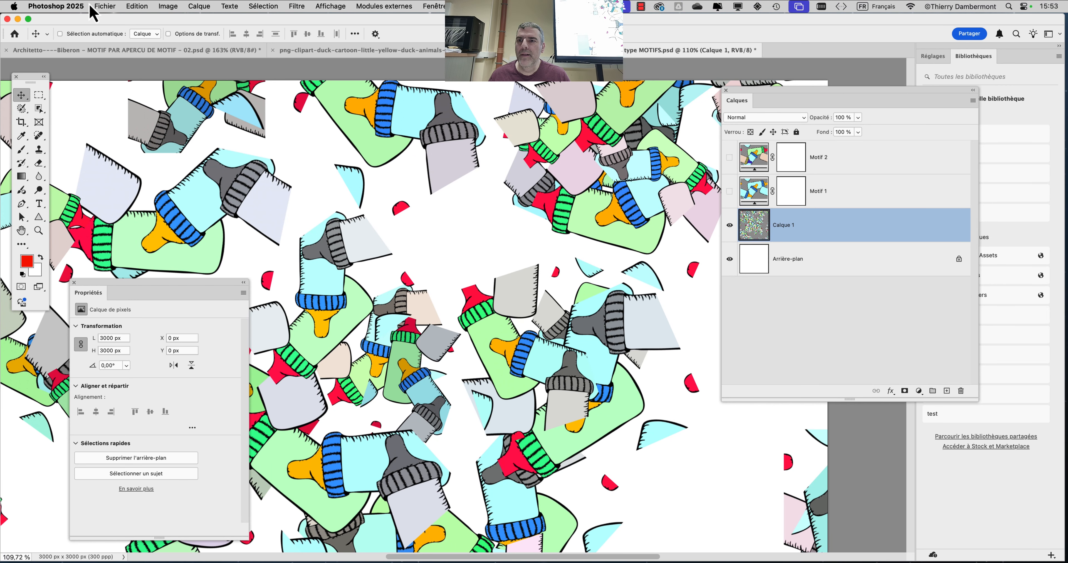
click(137, 6)
click(157, 19)
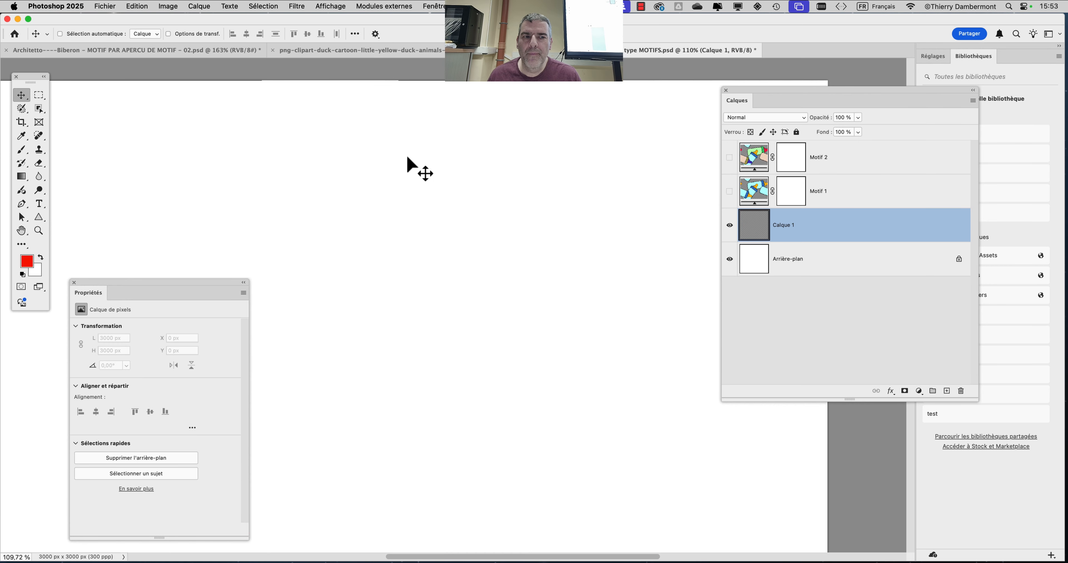
scroll(406, 159, down, 5)
Step: Toggle the visibility of the Motif 2 and Motif 1 layers to compare the two pattern fills
click(731, 158)
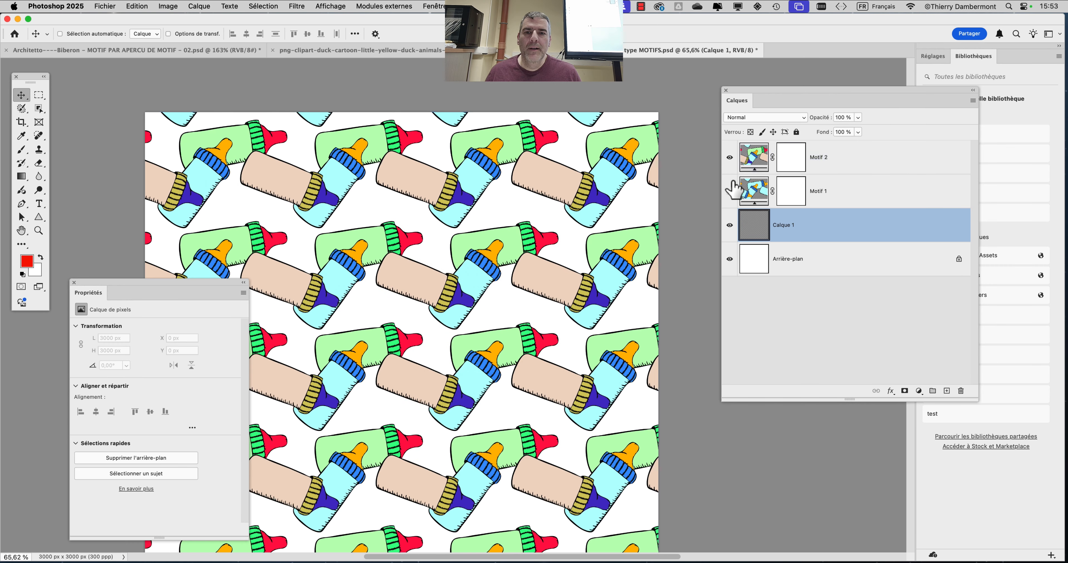
click(729, 158)
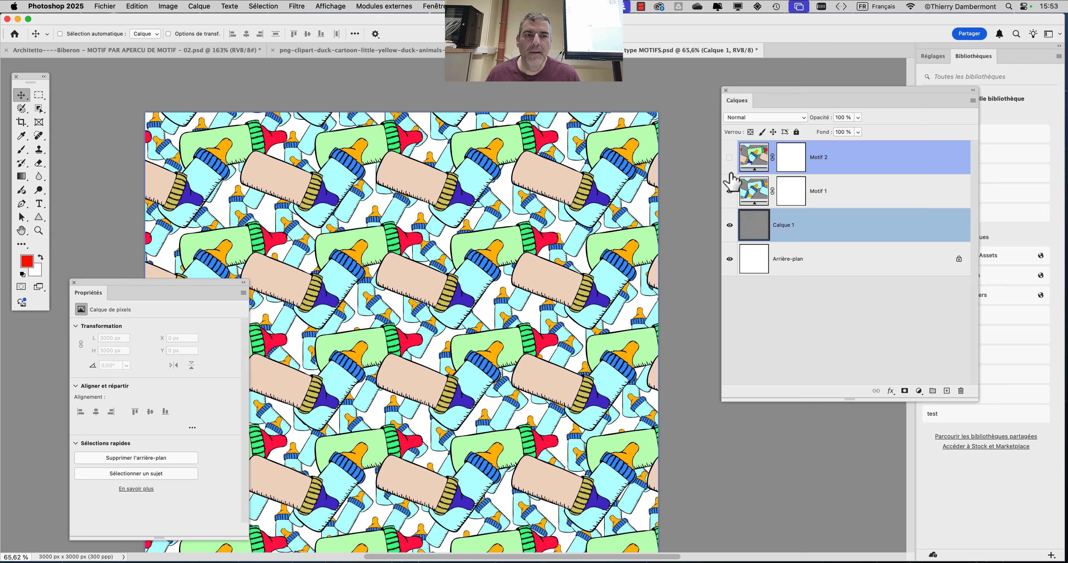
click(729, 192)
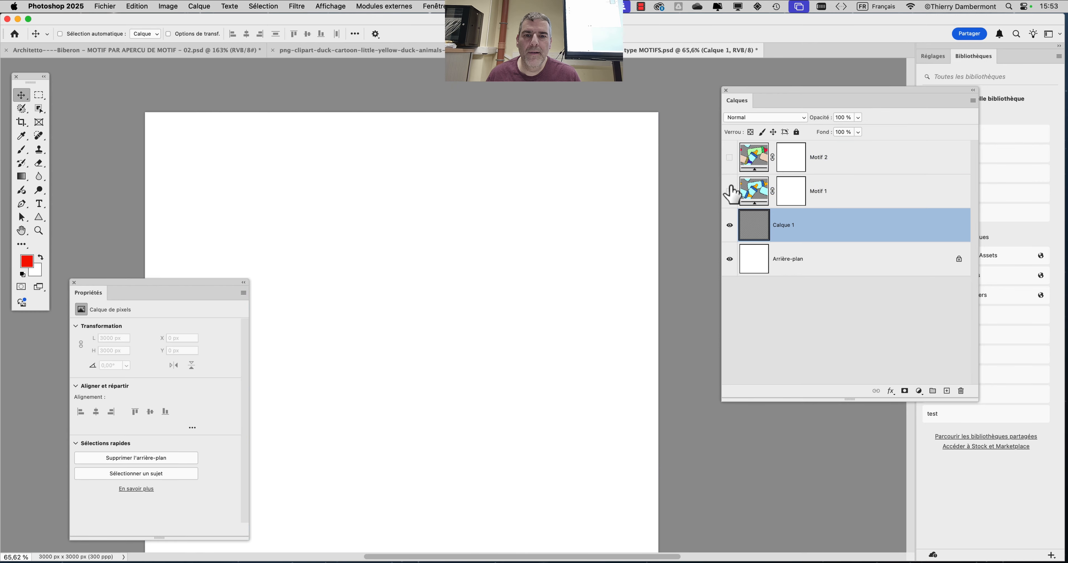
click(730, 159)
Step: Switch to the bottle tile document and select the Teinte/Saturation 1 adjustment layer
click(377, 52)
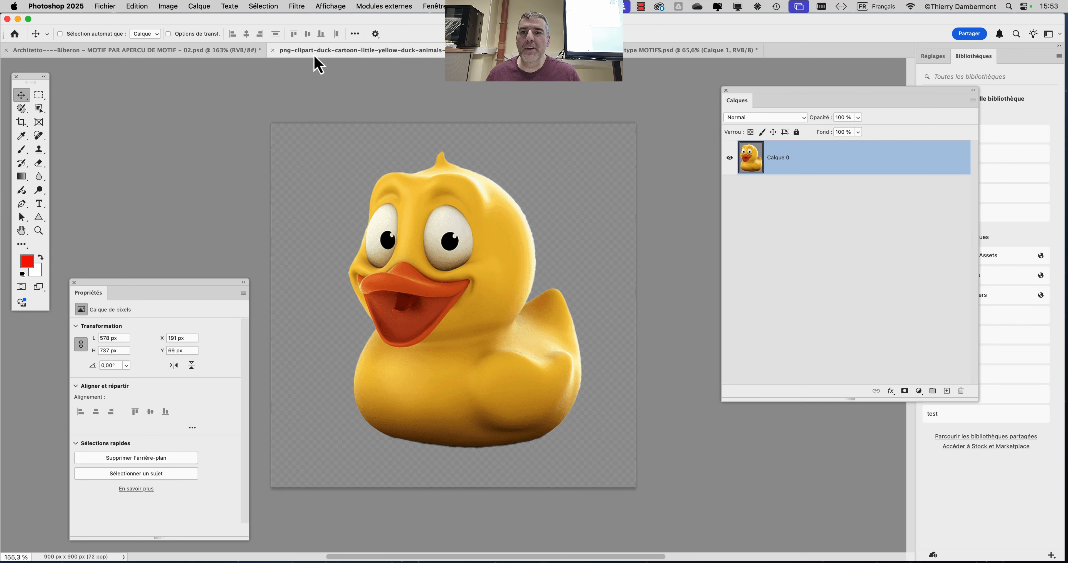
click(164, 53)
drag(760, 102, 840, 83)
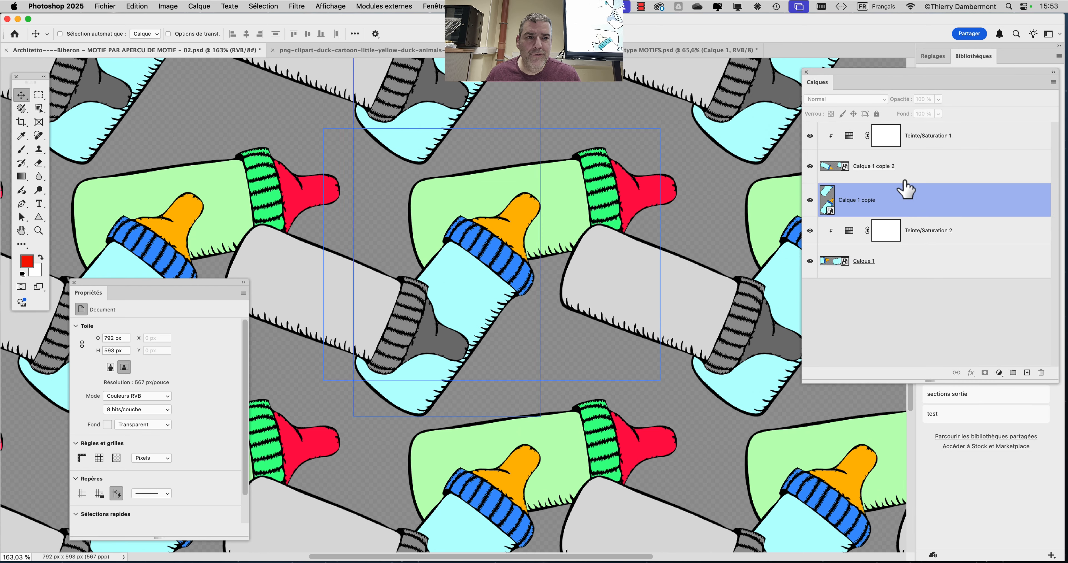
click(887, 141)
click(854, 139)
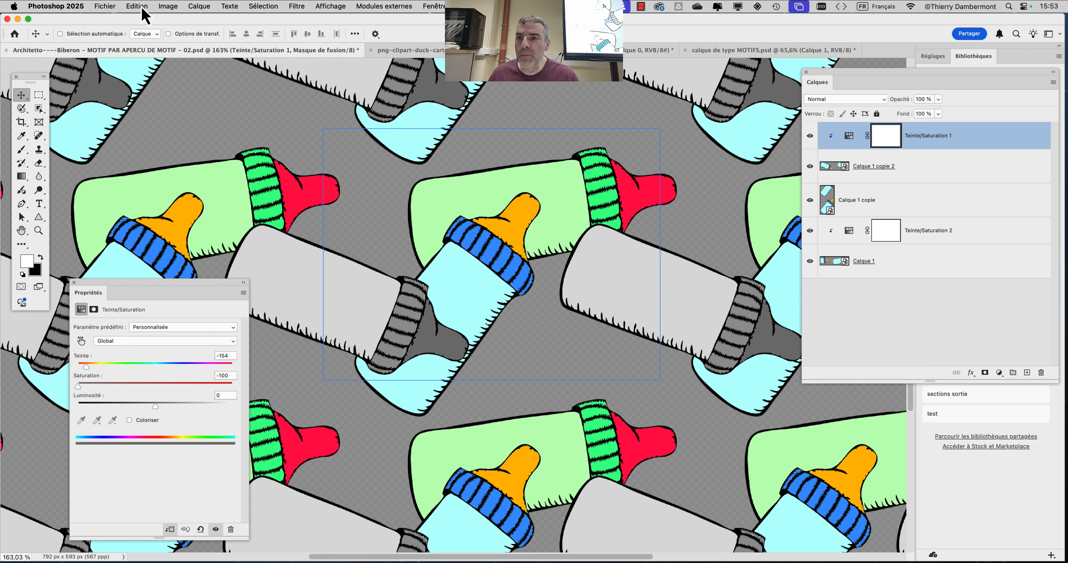
Step: Save the bottle tile as a Photoshop file named "Architetto----Biberon - MOTIF PAR APERCU DE MOTIF - 03.psd" with maximum compatibility
click(104, 6)
click(125, 121)
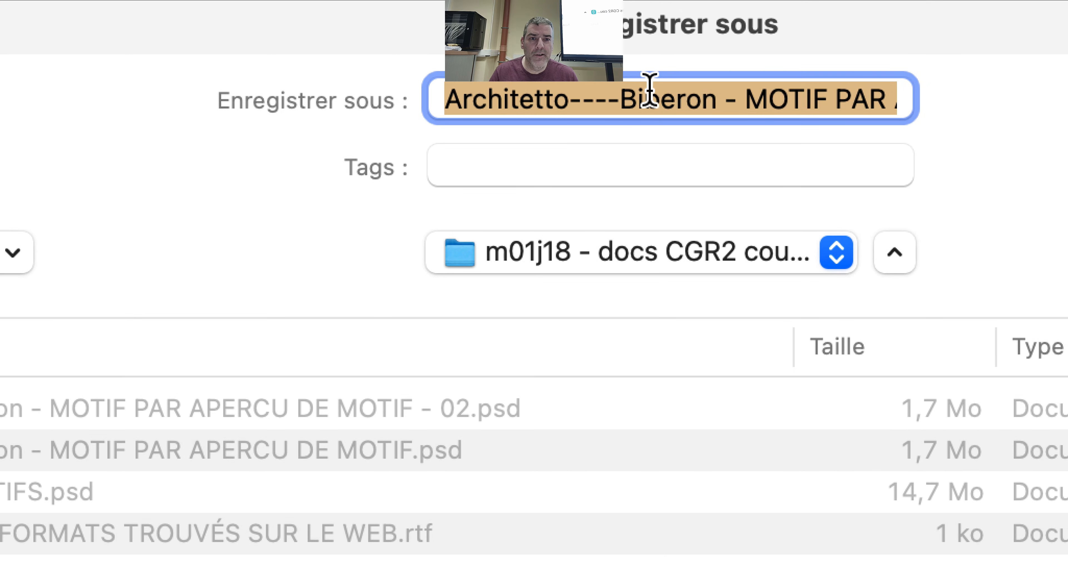
click(651, 71)
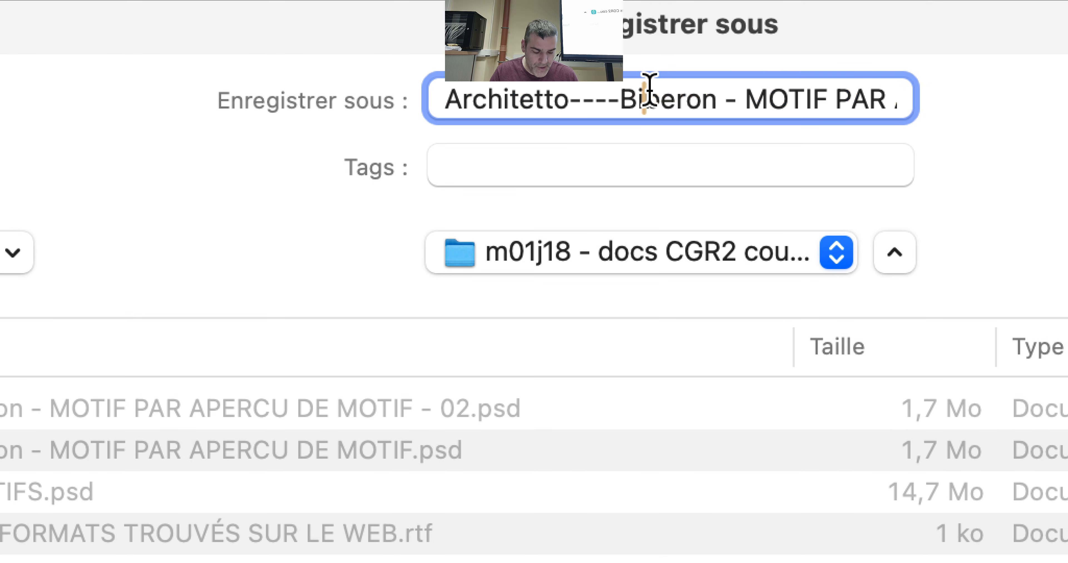
key(super+Right)
drag(653, 92, 668, 92)
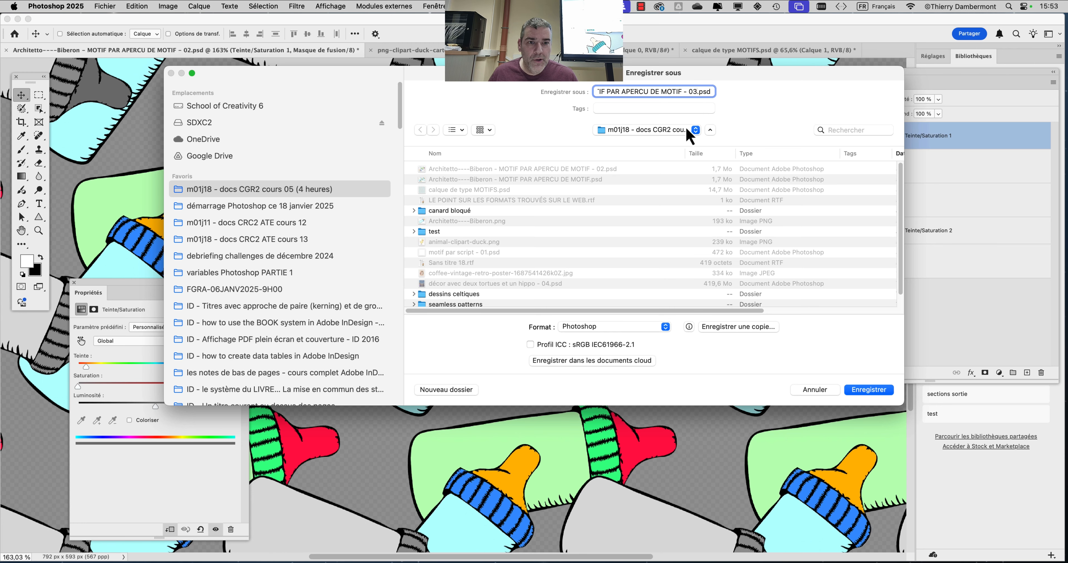
click(878, 393)
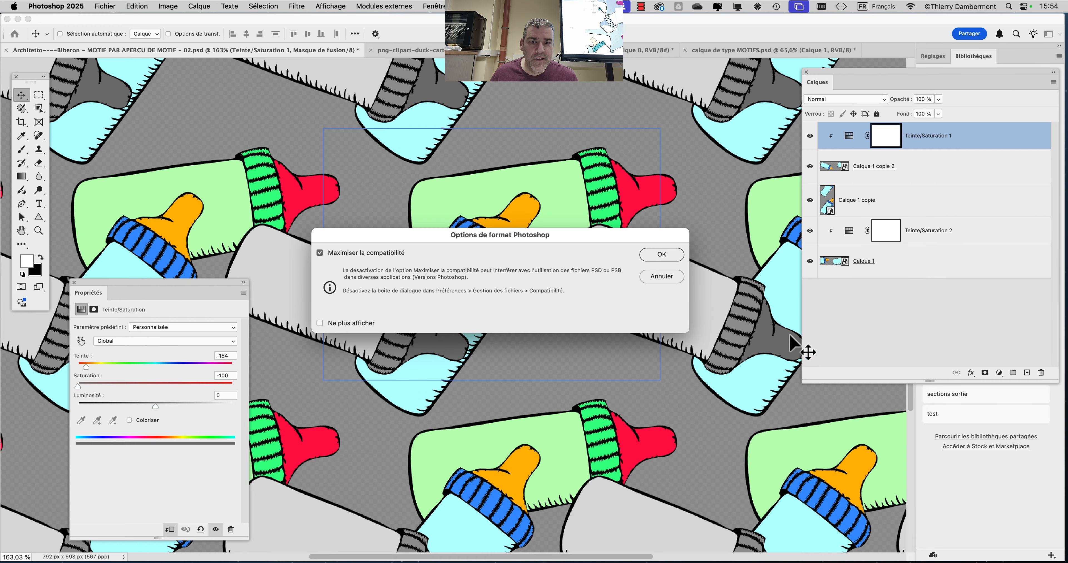
click(667, 258)
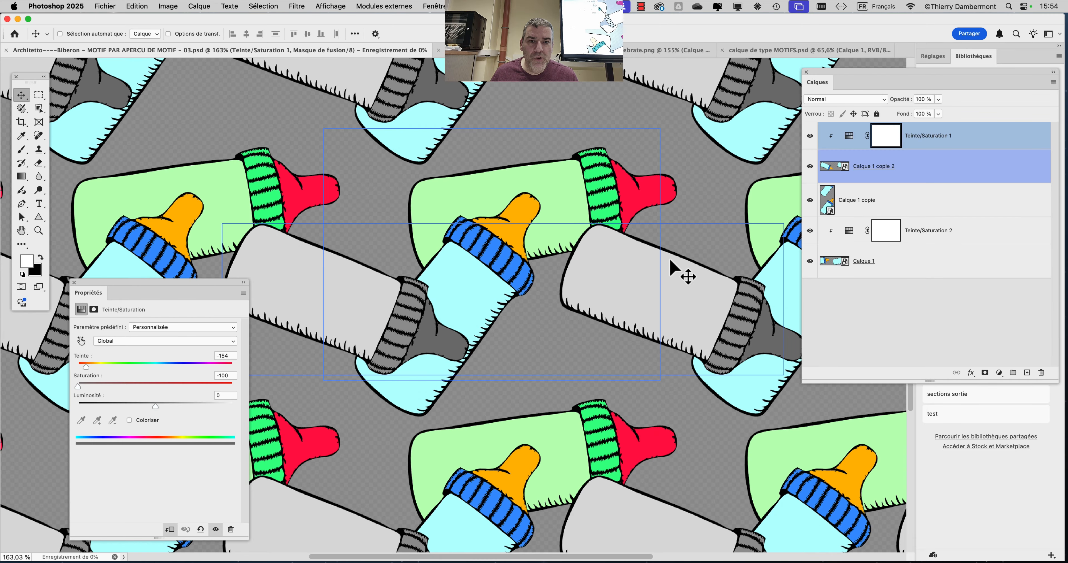
Step: Toggle Teinte/Saturation 1 and Teinte/Saturation 2 off and on to compare the bottles with and without their recolouring
click(811, 136)
click(810, 136)
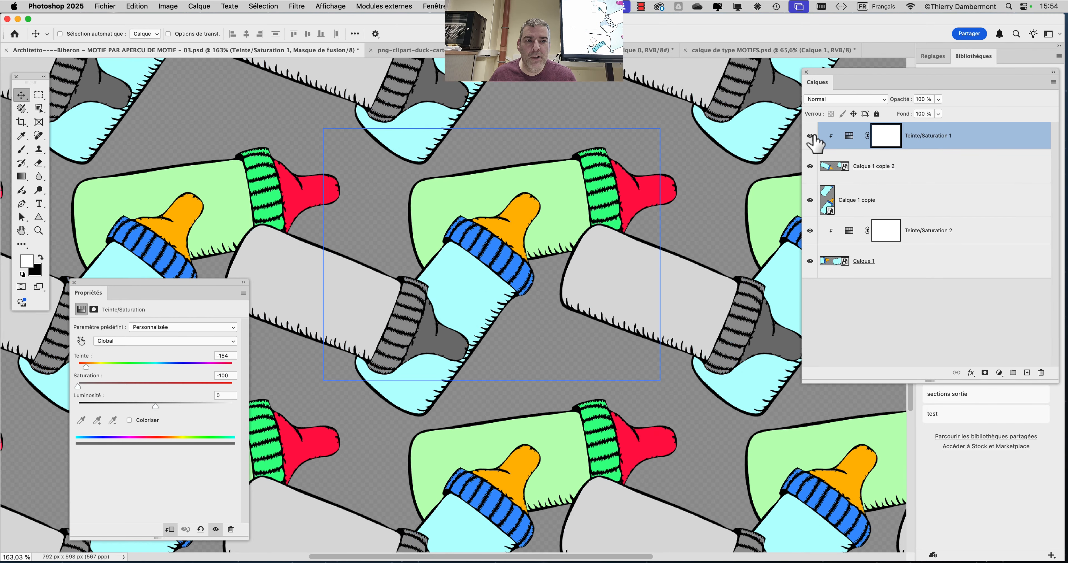
drag(473, 257, 635, 202)
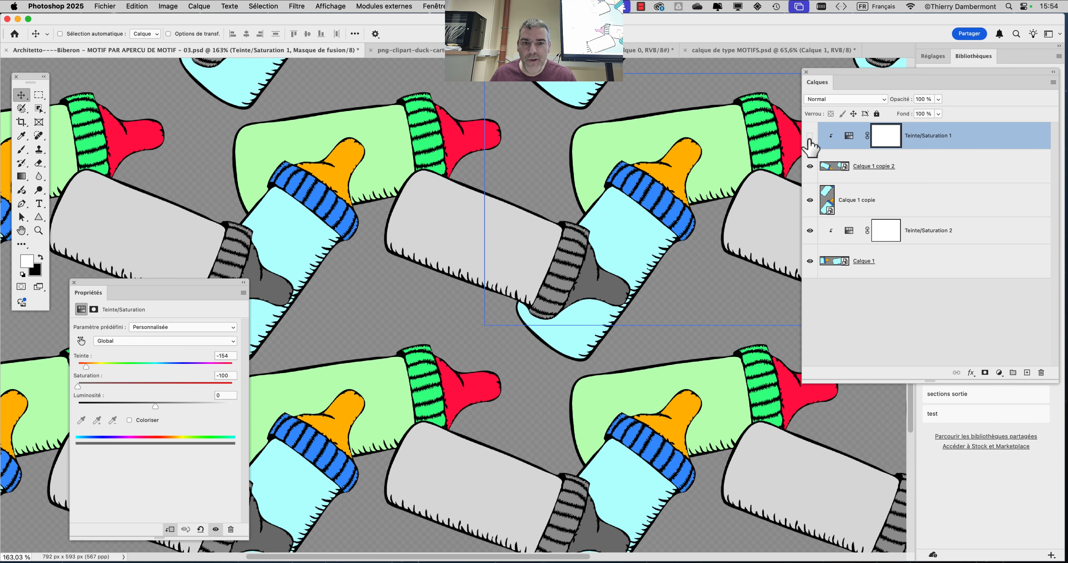
click(813, 137)
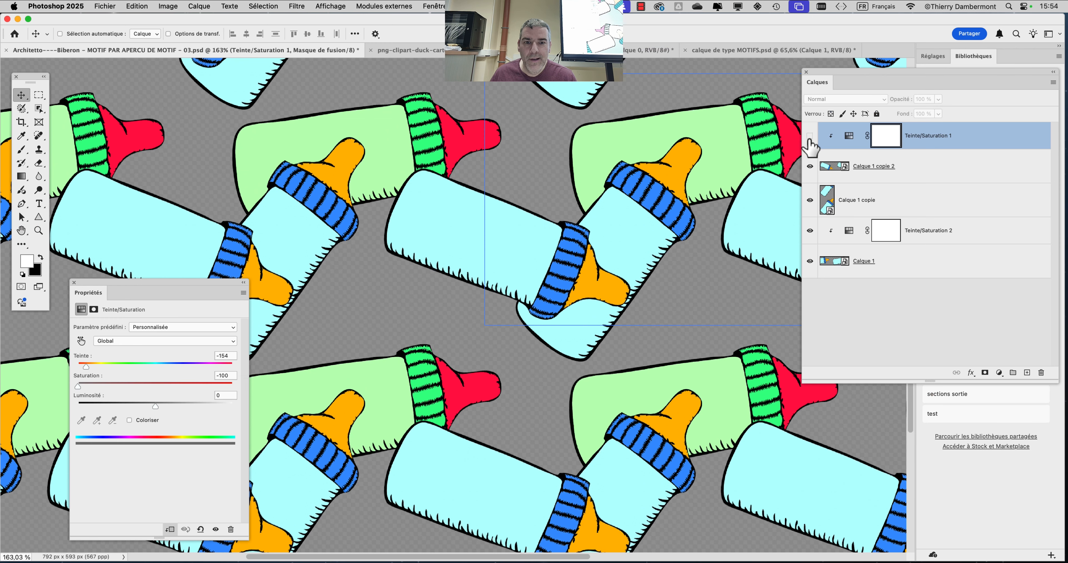
click(814, 137)
scroll(639, 231, right, 5)
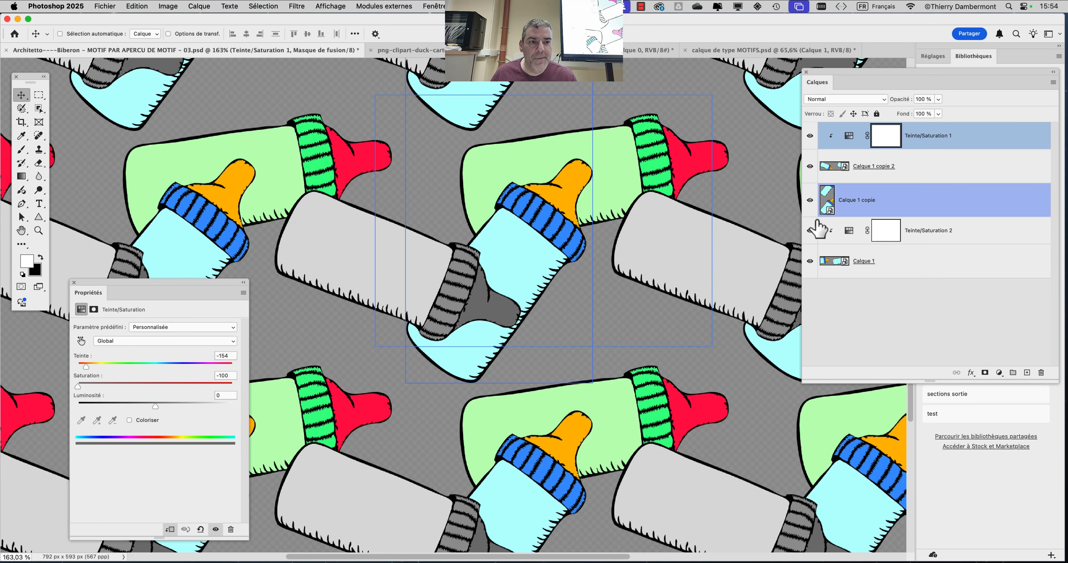
click(810, 231)
click(810, 231)
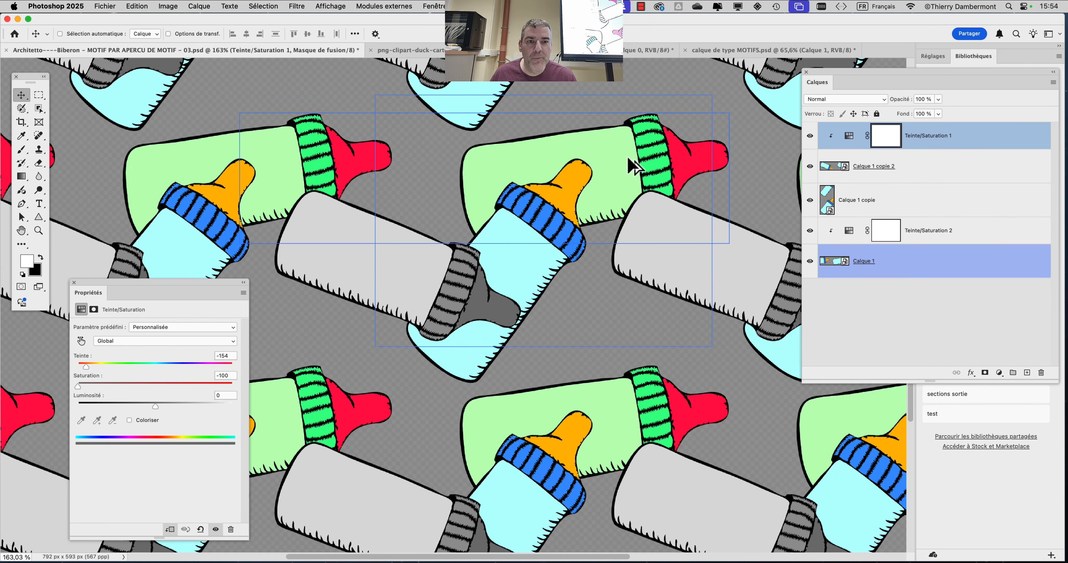
Step: Toggle the visibility of Teinte/Saturation 2 to compare the green-tinted bottle with its original colours
scroll(628, 157, up, 5)
click(810, 231)
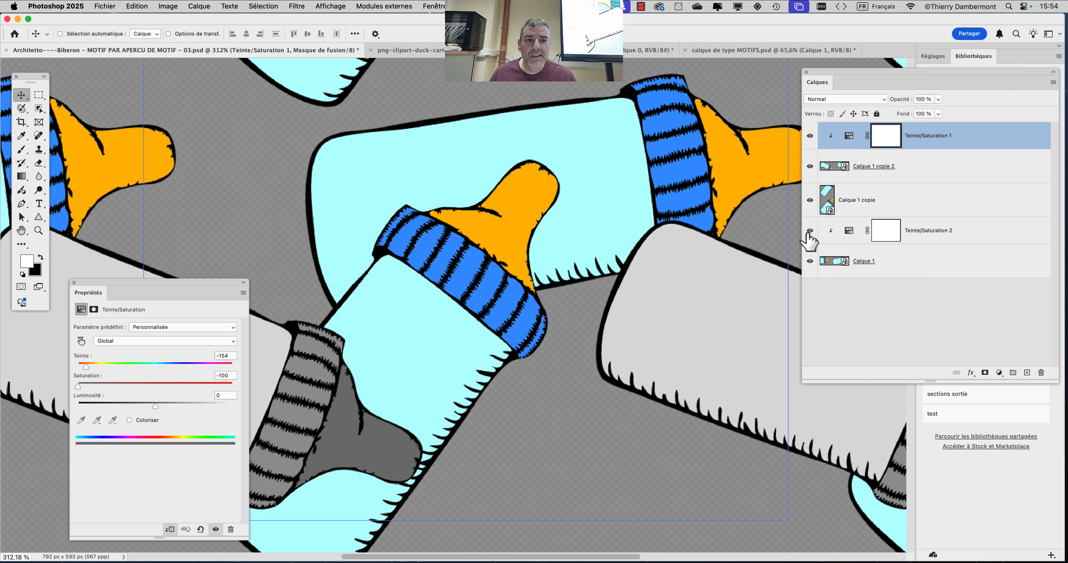
click(810, 231)
drag(661, 263, 597, 299)
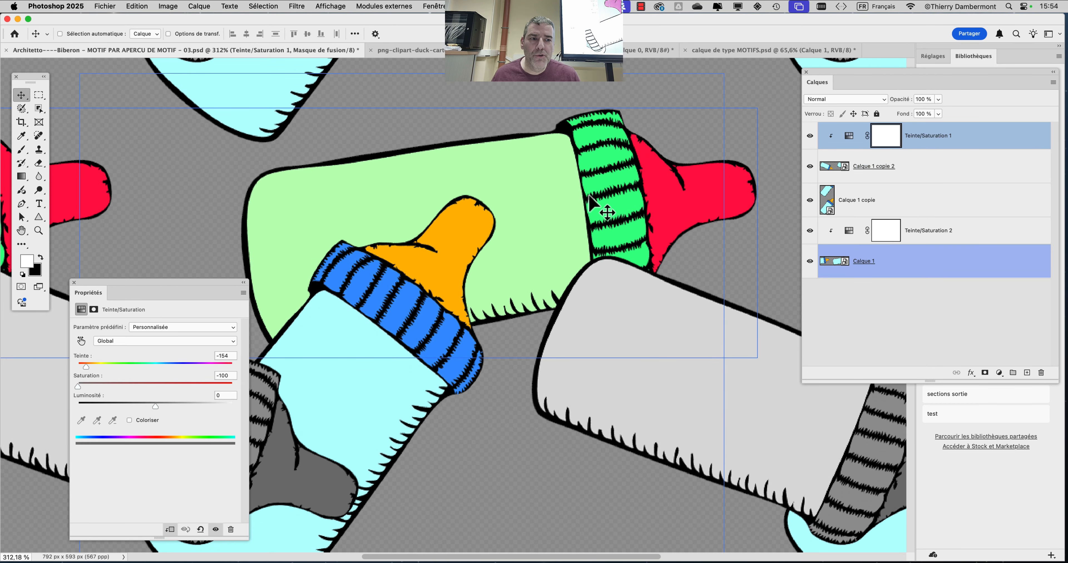
click(810, 231)
click(810, 230)
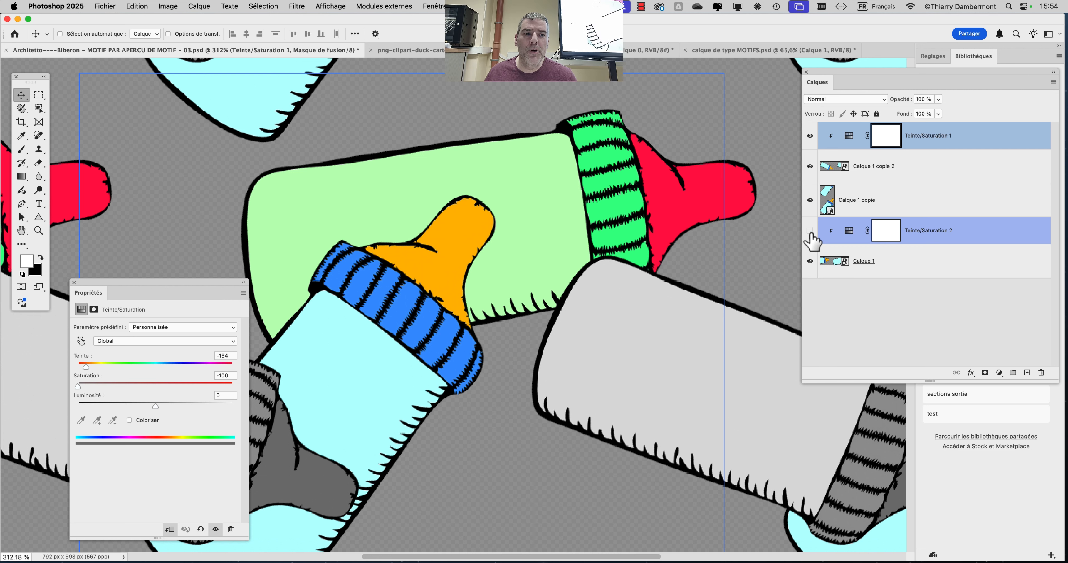
click(810, 230)
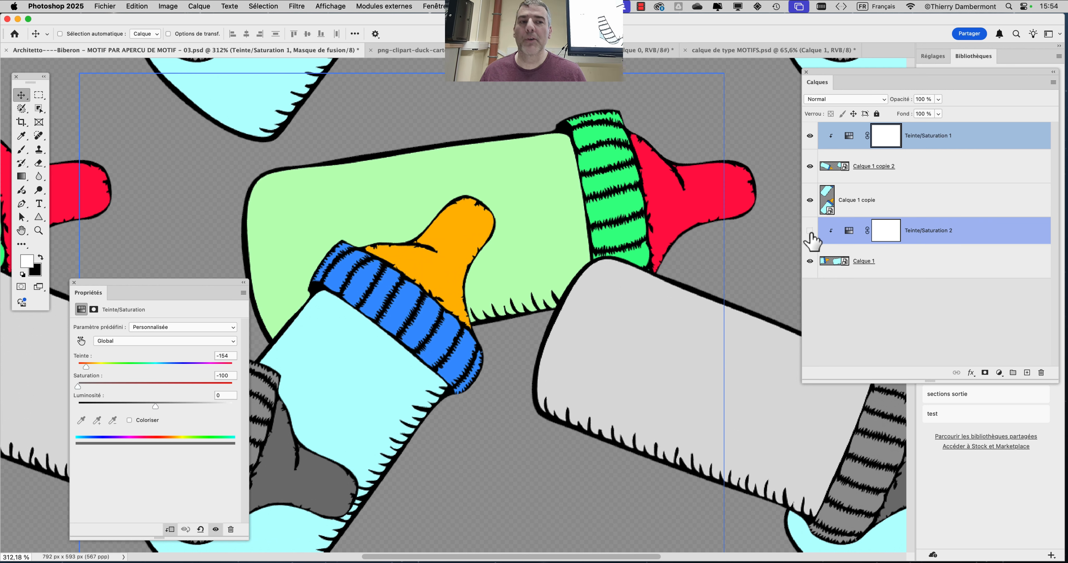
click(809, 231)
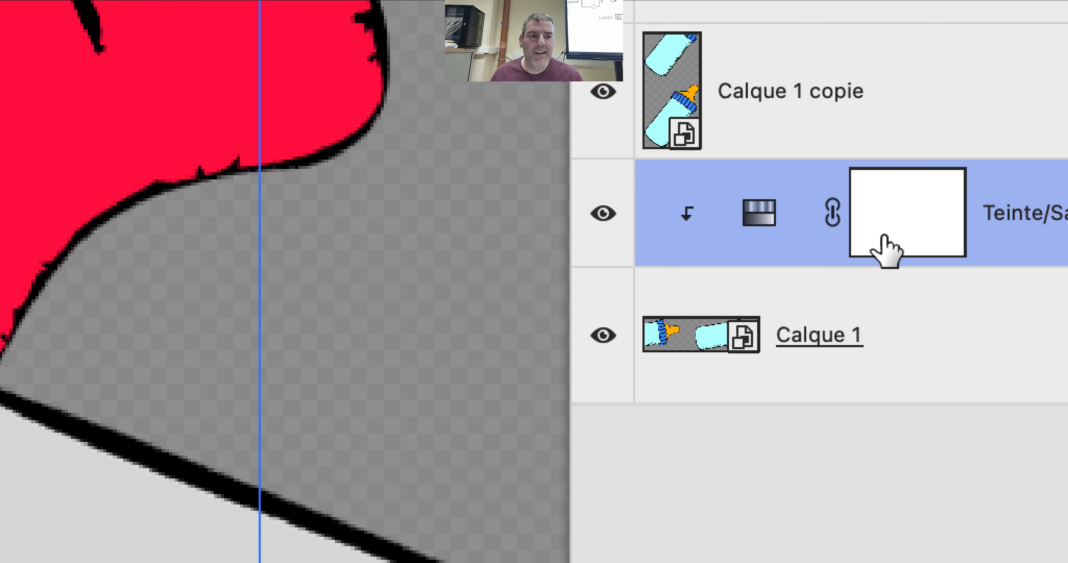
Step: Target the layer mask of Teinte/Saturation 2 and ready the Brush tool with black as the foreground colour
click(884, 236)
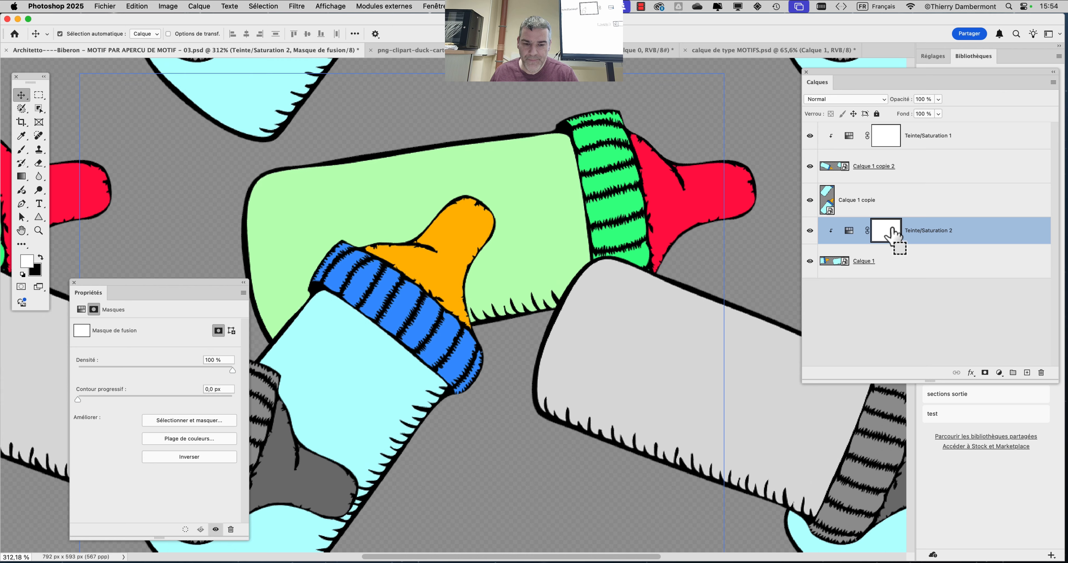
drag(26, 78, 340, 78)
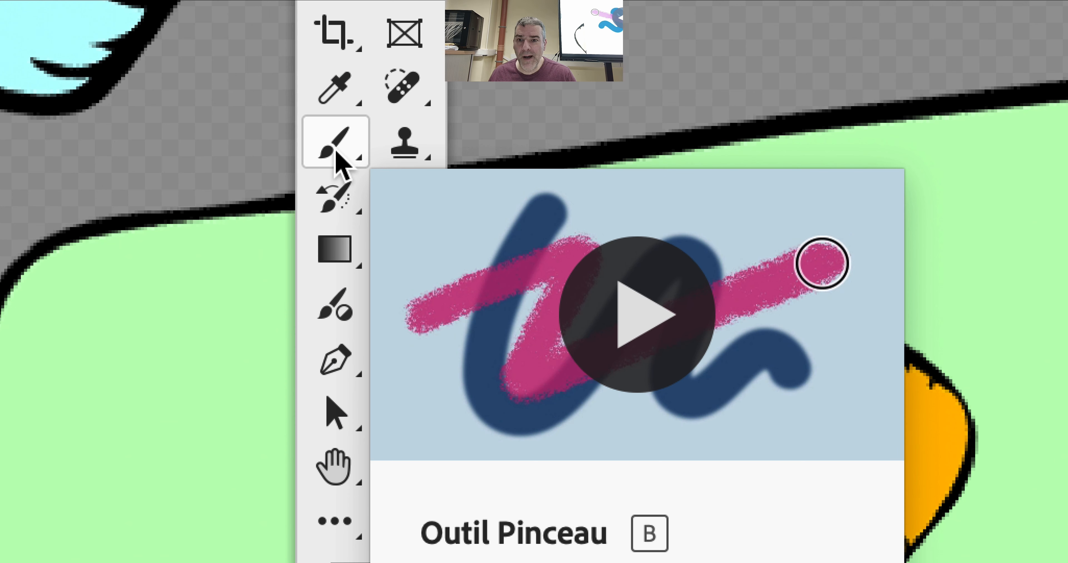
click(336, 153)
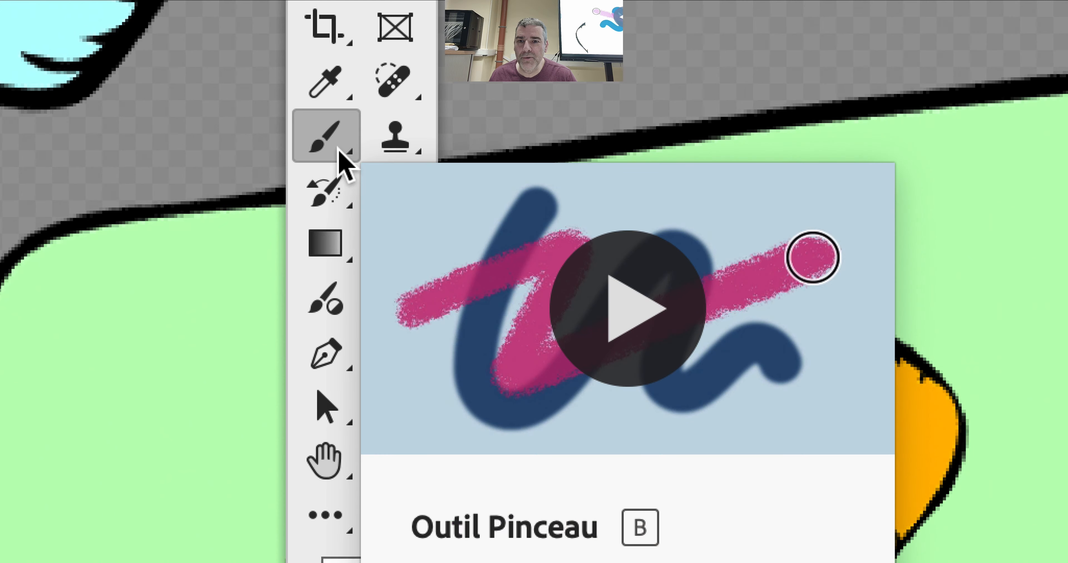
click(339, 152)
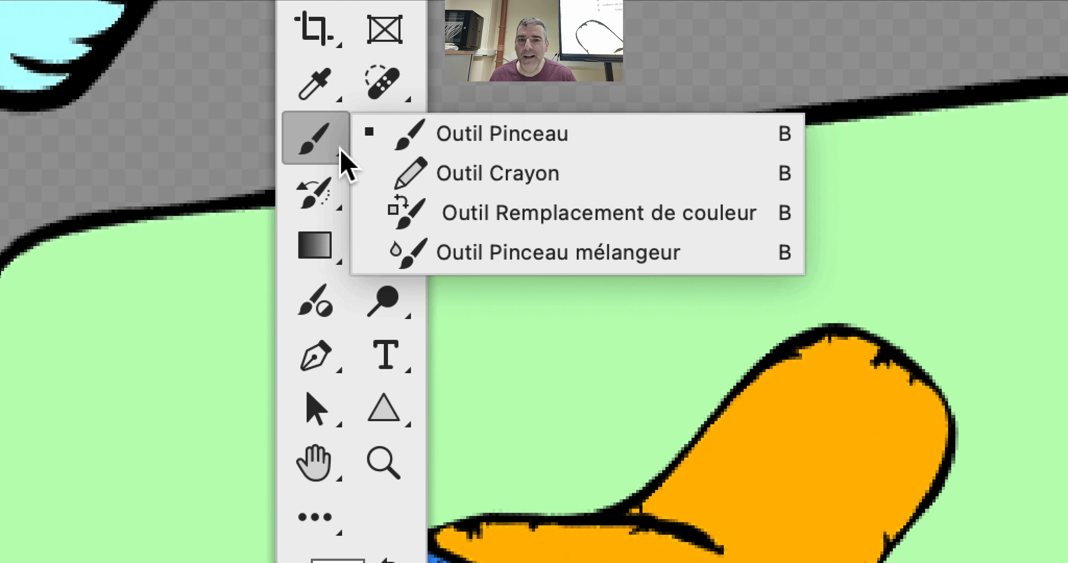
click(351, 148)
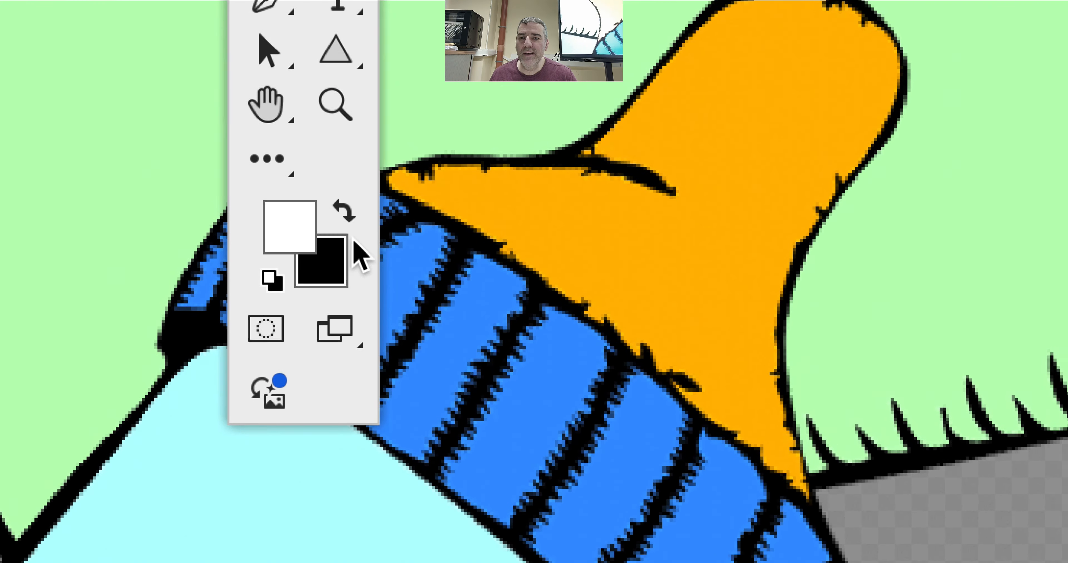
click(343, 211)
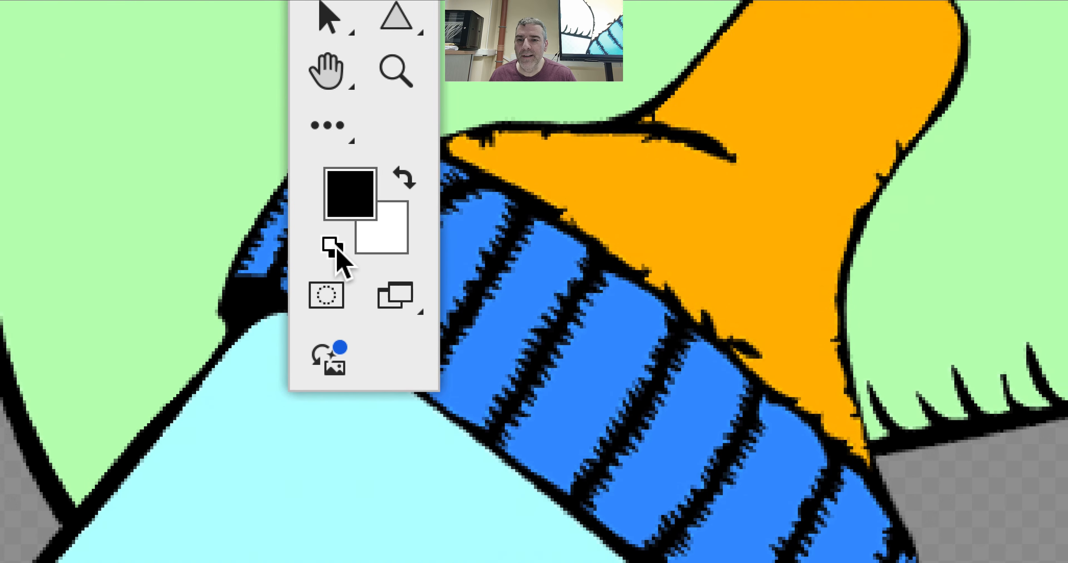
key(x)
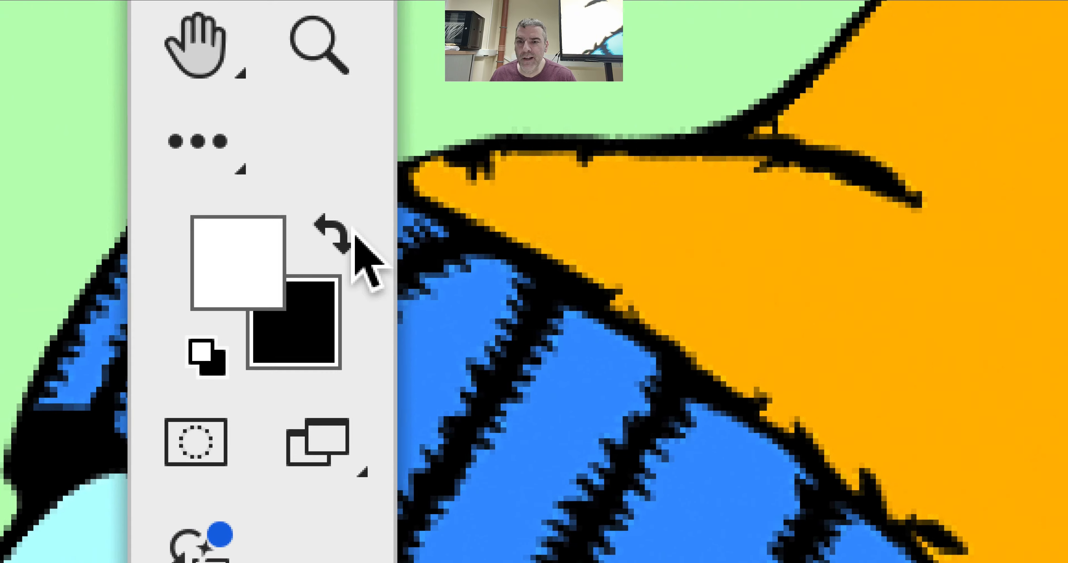
click(460, 112)
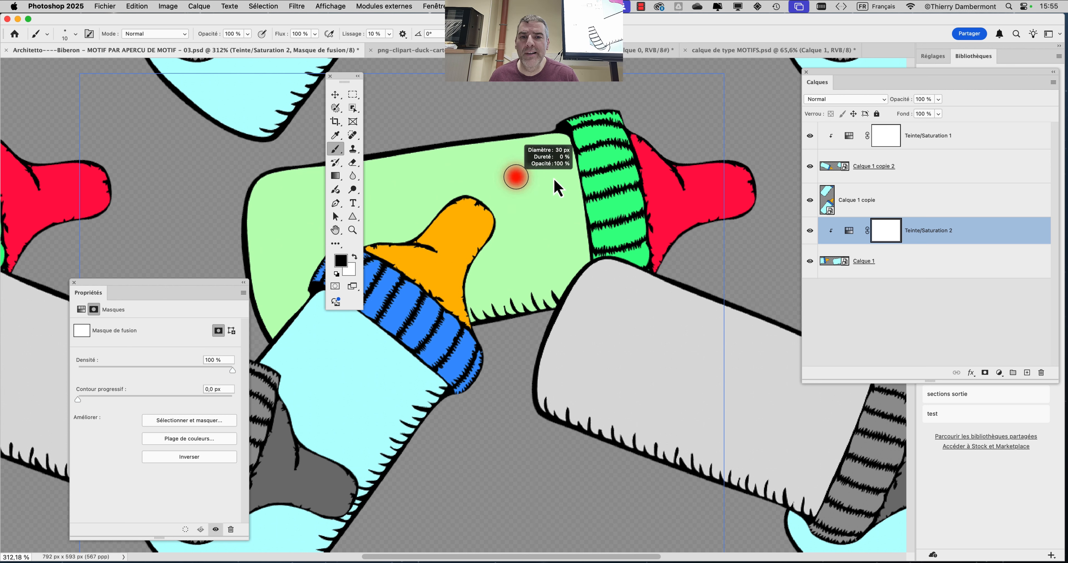
Step: Resize the soft brush to a diameter of about 51 px
mouse_move(557, 189)
mouse_down()
mouse_move(677, 181)
mouse_move(543, 186)
mouse_move(680, 190)
mouse_move(573, 187)
mouse_up()
mouse_move(697, 197)
mouse_down()
mouse_move(612, 201)
mouse_move(778, 195)
mouse_move(586, 201)
mouse_move(732, 195)
mouse_move(596, 199)
mouse_up()
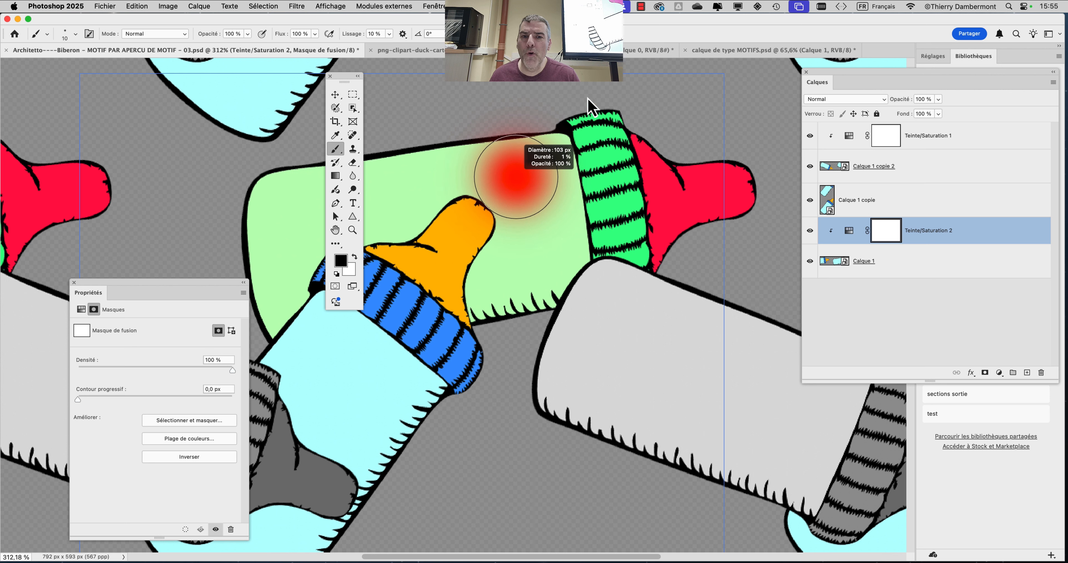
mouse_move(593, 106)
mouse_down()
mouse_move(592, 310)
mouse_move(579, 100)
mouse_move(543, 181)
mouse_up()
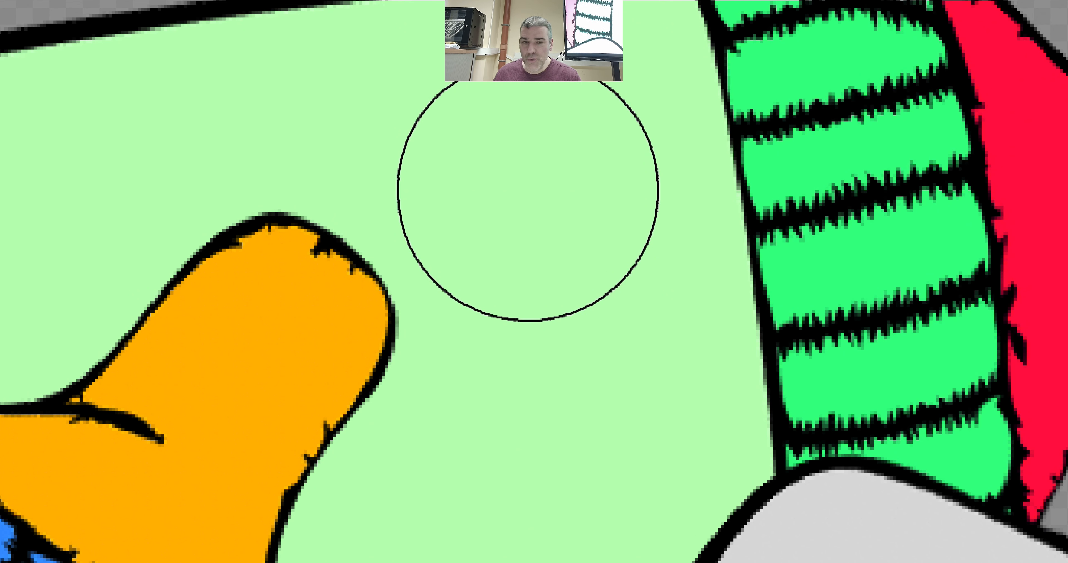
mouse_move(528, 201)
mouse_down()
mouse_move(526, 187)
mouse_move(510, 191)
mouse_move(560, 185)
mouse_move(518, 195)
mouse_move(525, 172)
mouse_move(529, 277)
mouse_move(532, 198)
mouse_move(543, 238)
mouse_move(541, 209)
mouse_move(530, 211)
mouse_up()
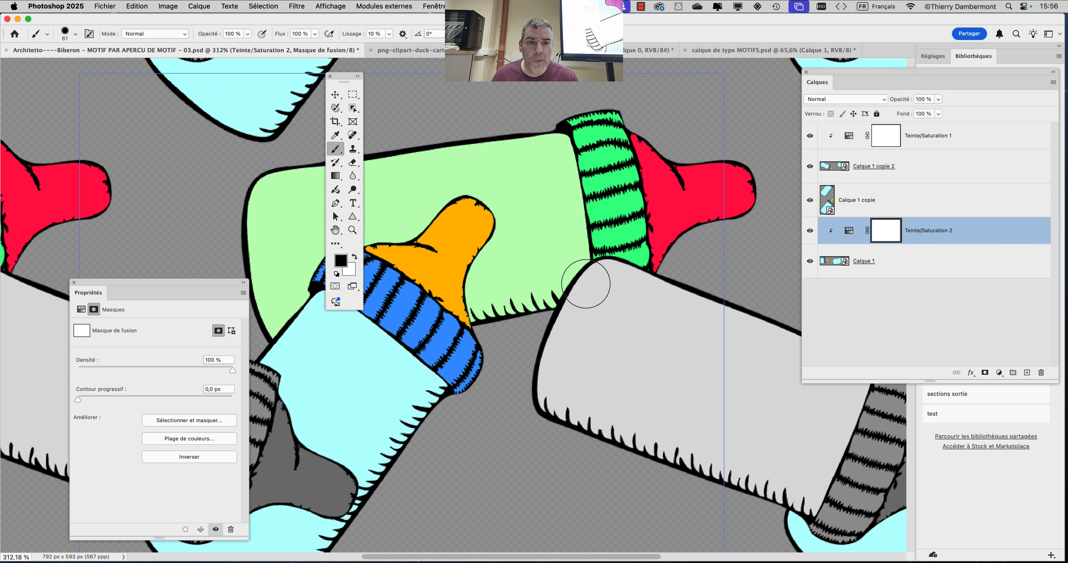
drag(589, 284, 584, 285)
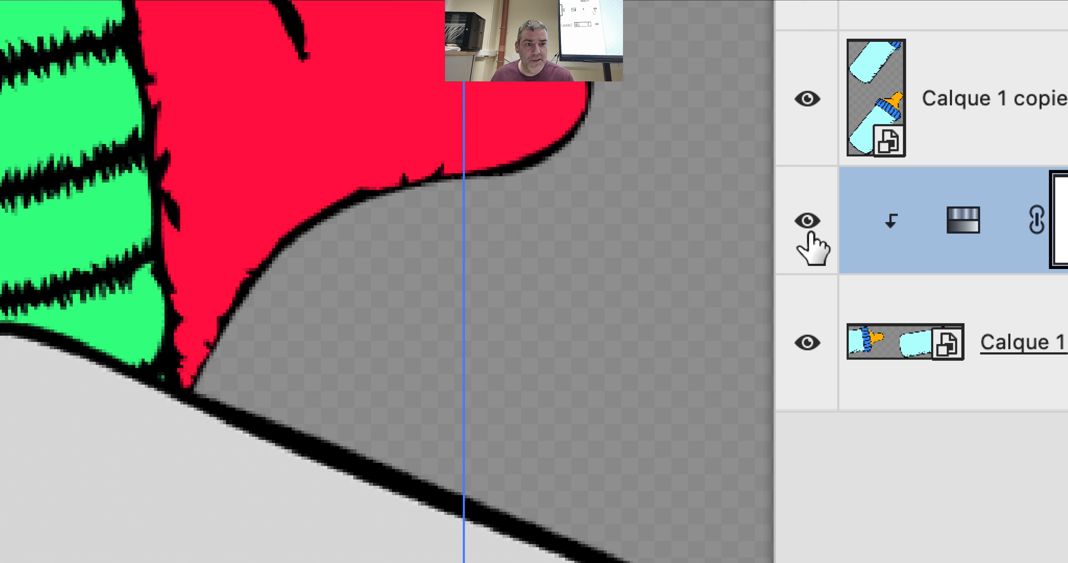
Step: Paint black on the Teinte/Saturation 2 mask over the green bottle's collar and red teat to restore their blue and orange
click(809, 232)
click(809, 232)
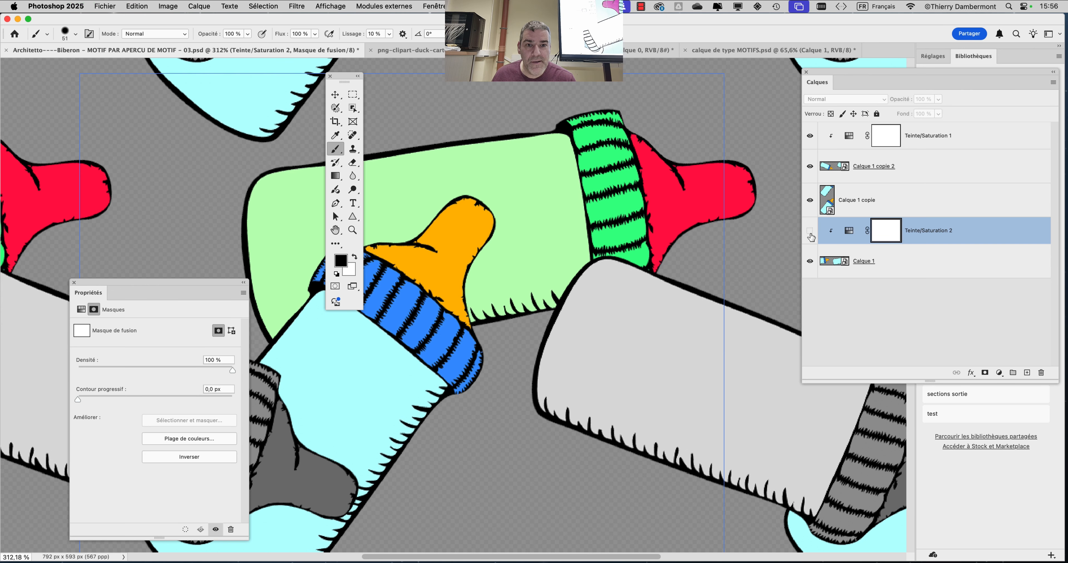
click(811, 232)
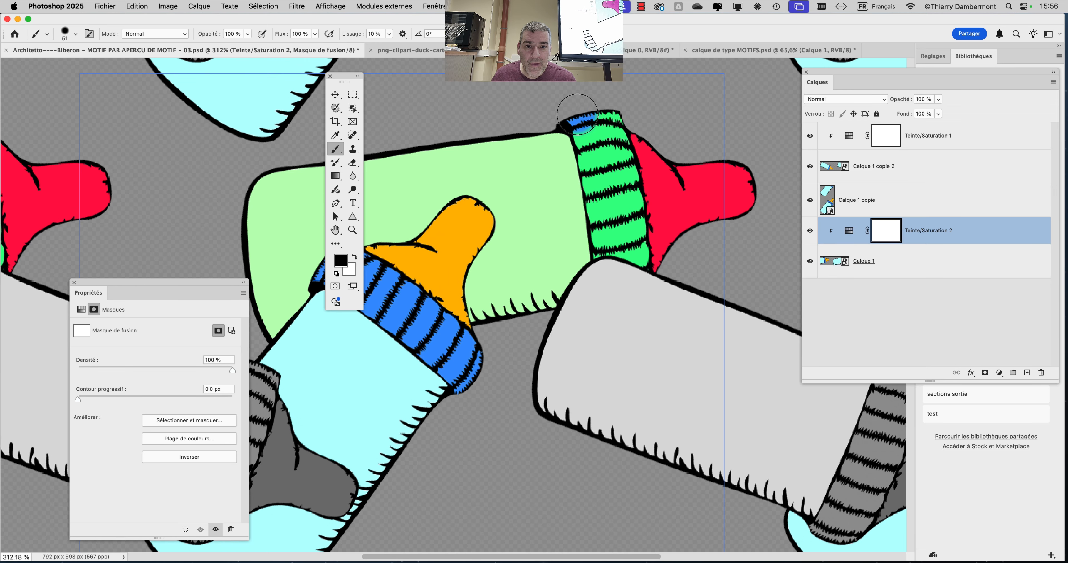
mouse_move(577, 114)
mouse_down()
mouse_move(600, 136)
mouse_move(613, 264)
mouse_move(633, 238)
mouse_move(647, 254)
mouse_move(754, 194)
mouse_move(705, 211)
mouse_move(741, 175)
mouse_move(680, 209)
mouse_move(662, 177)
mouse_move(652, 205)
mouse_move(635, 133)
mouse_up()
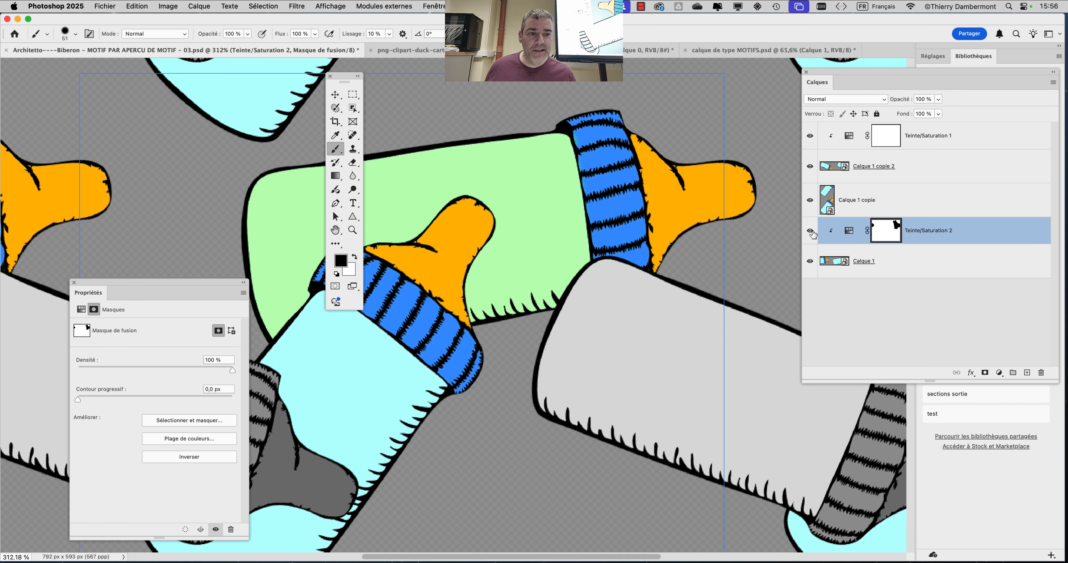
Step: Paint black on the Teinte/Saturation 1 mask over the grey bottle's collar and teat to restore their original colours
drag(266, 369, 515, 202)
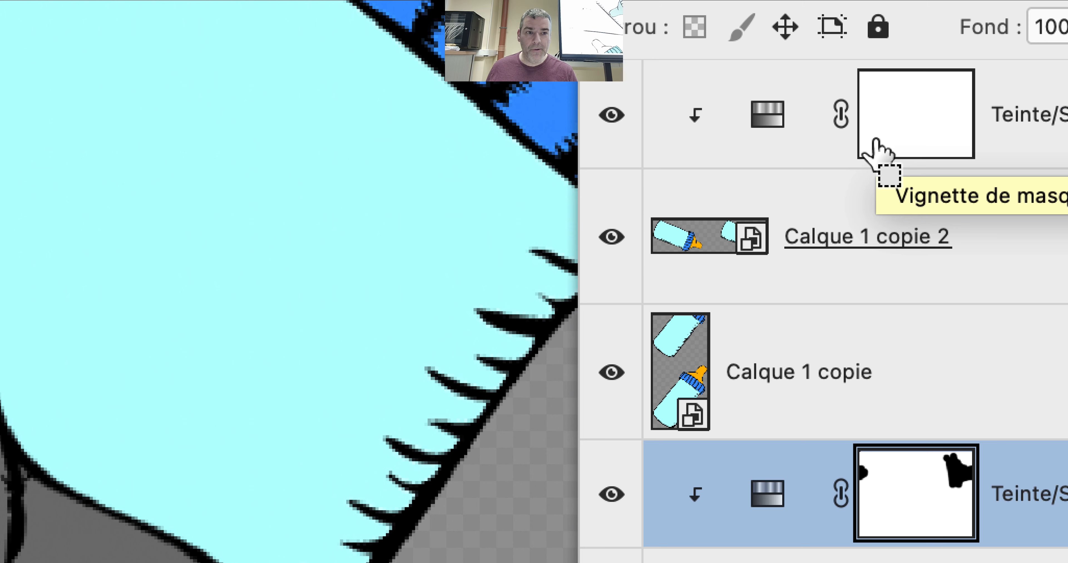
click(875, 143)
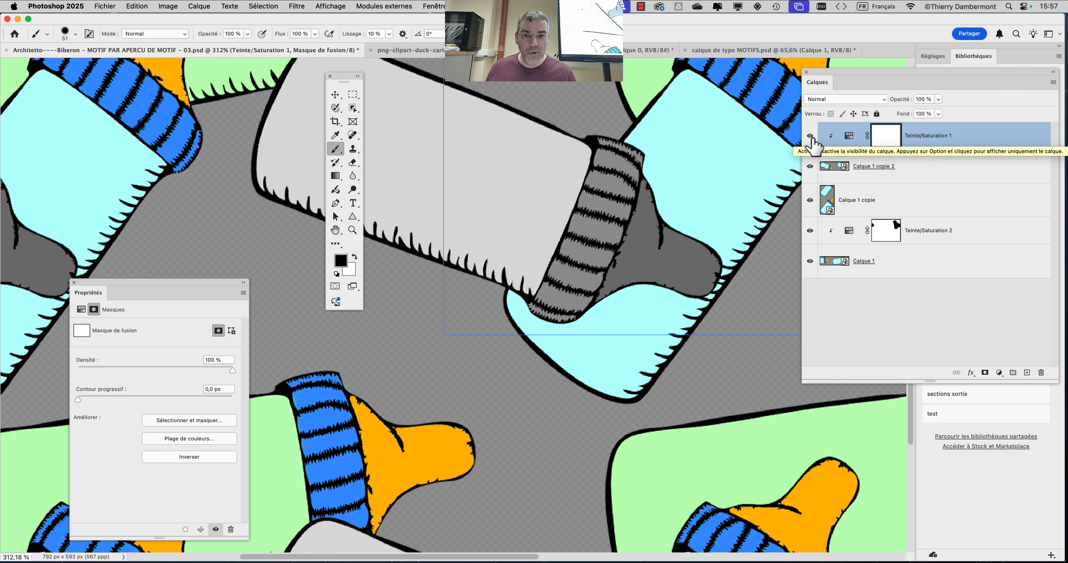
click(810, 137)
click(811, 137)
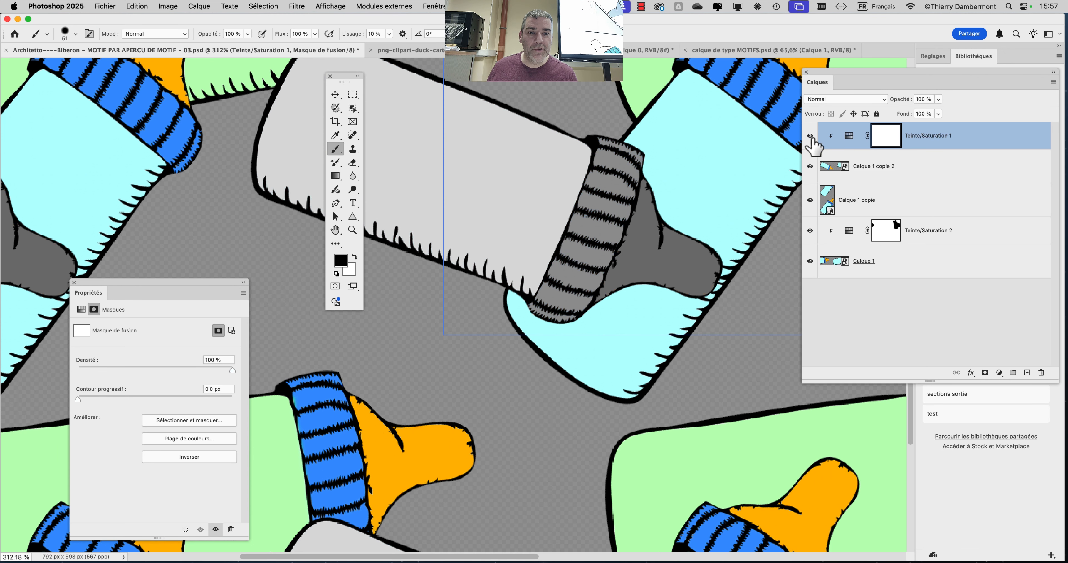
click(810, 137)
click(810, 136)
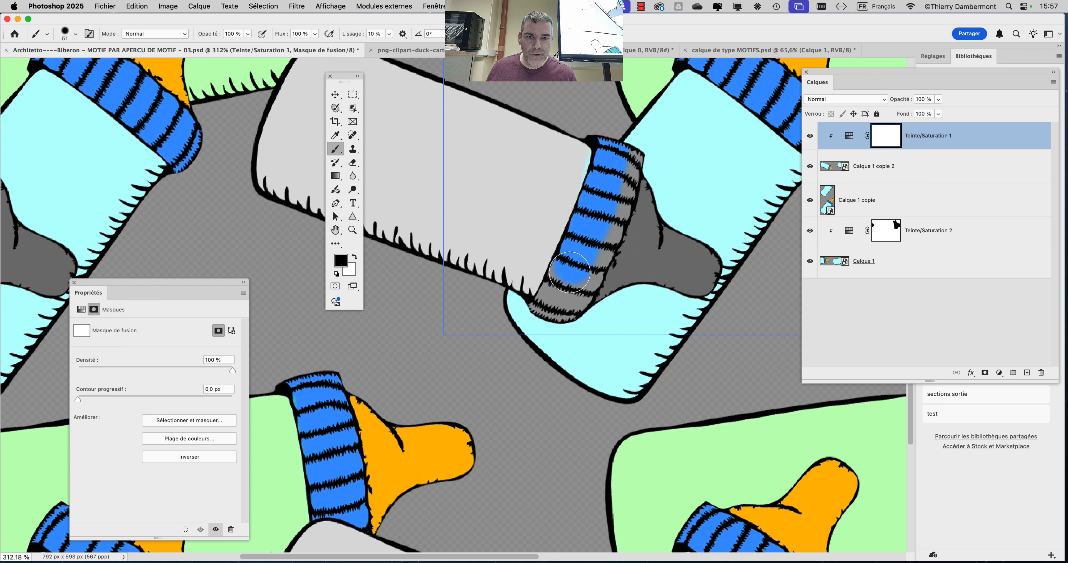
mouse_move(553, 313)
mouse_down()
mouse_move(597, 268)
mouse_move(653, 156)
mouse_move(583, 308)
mouse_move(662, 228)
mouse_move(650, 284)
mouse_move(704, 290)
mouse_up()
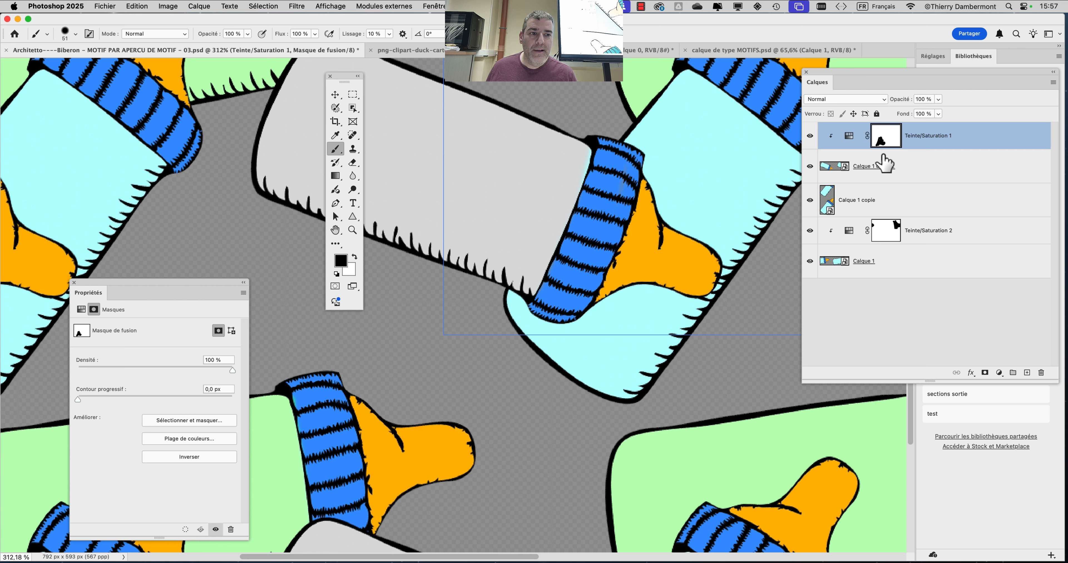
Step: Try a black mask stroke across the grey bottle's body and undo it
drag(574, 226, 460, 145)
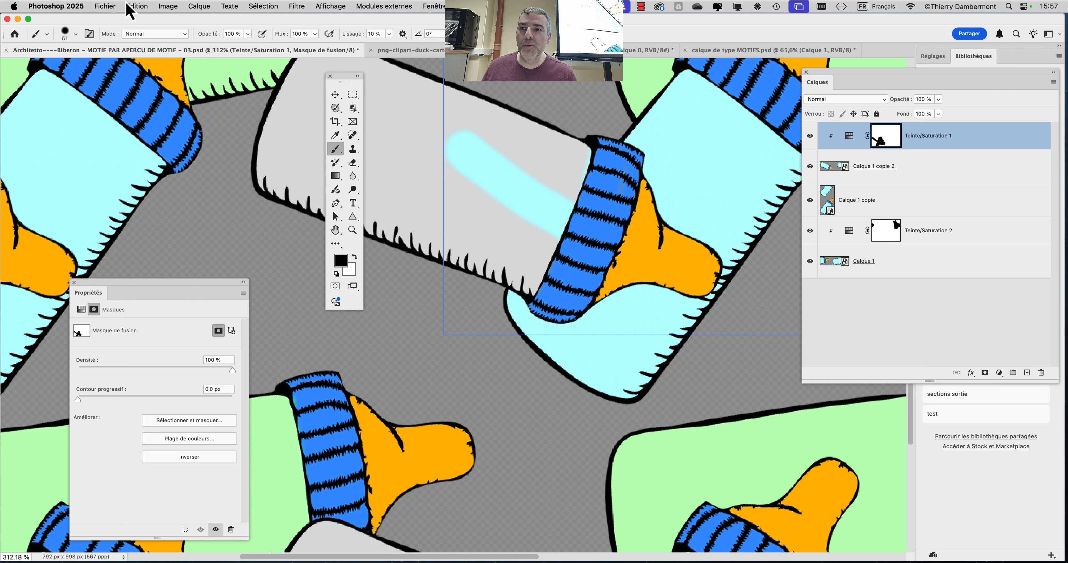
click(130, 11)
click(143, 19)
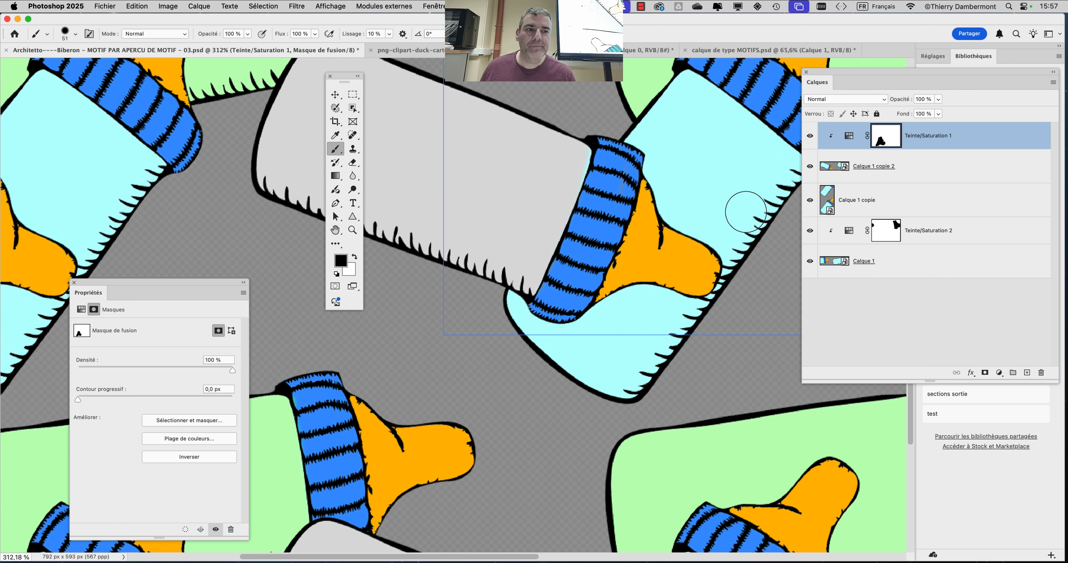
Step: Save the masked tile as a new Photoshop file ending in "MOTIF PAR APERCU DE MOTIF - 04.psd" with maximum compatibility
scroll(681, 233, down, 10)
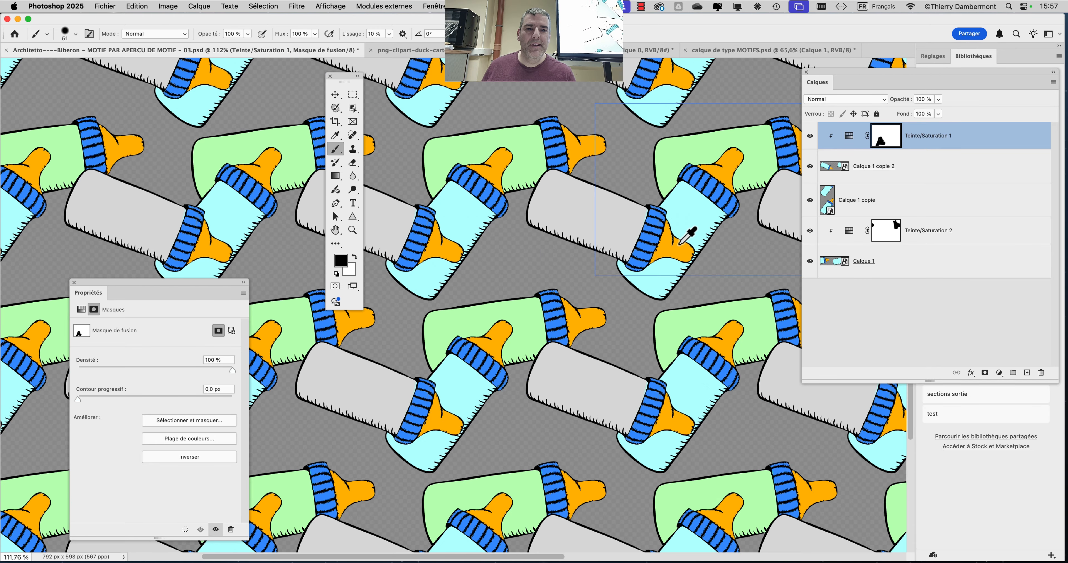
scroll(680, 244, down, 1)
drag(611, 271, 502, 214)
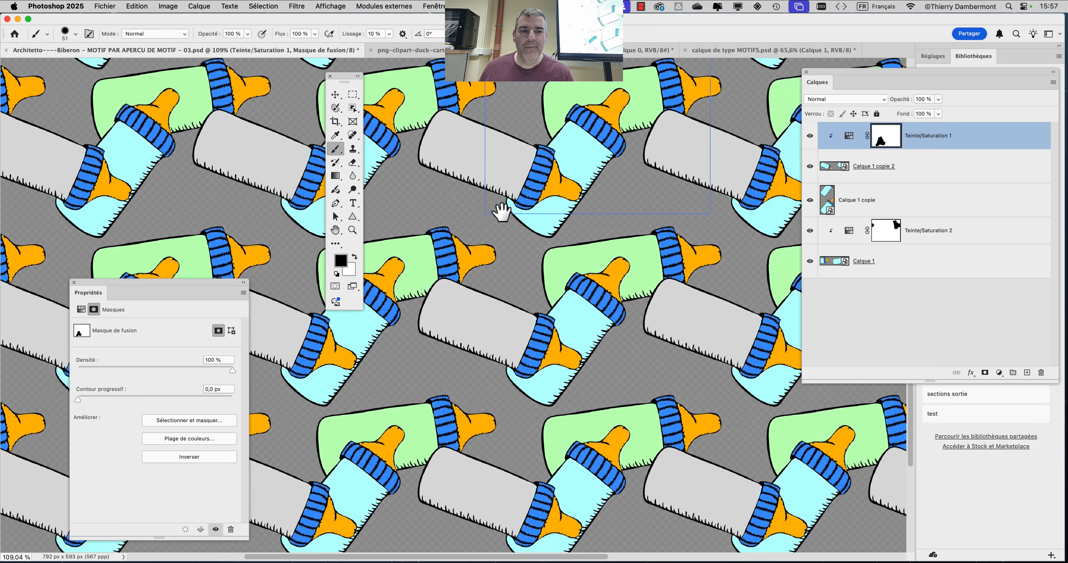
click(104, 6)
click(137, 108)
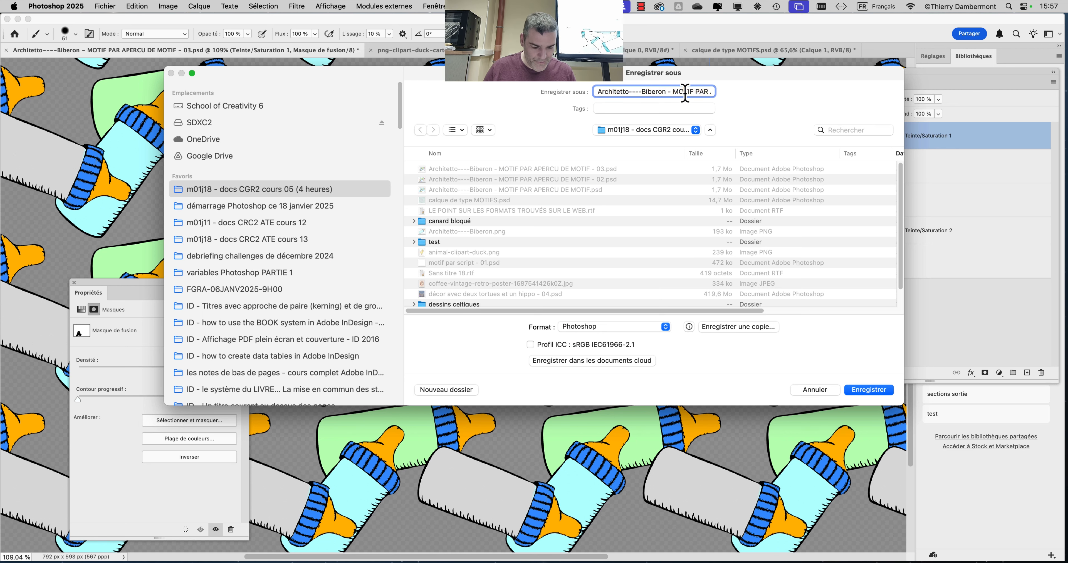
key(Down)
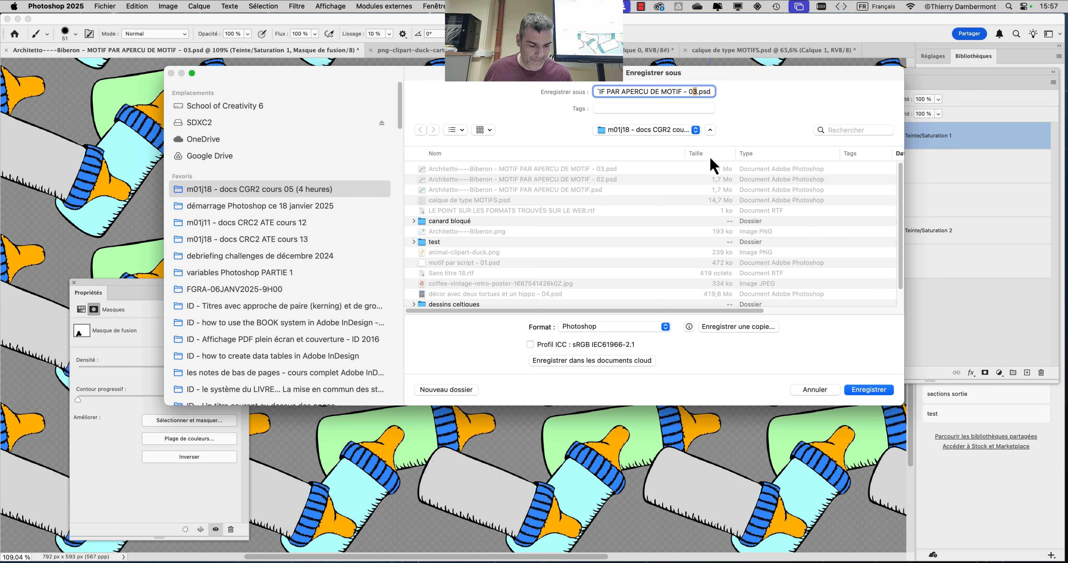
text(4)
click(868, 390)
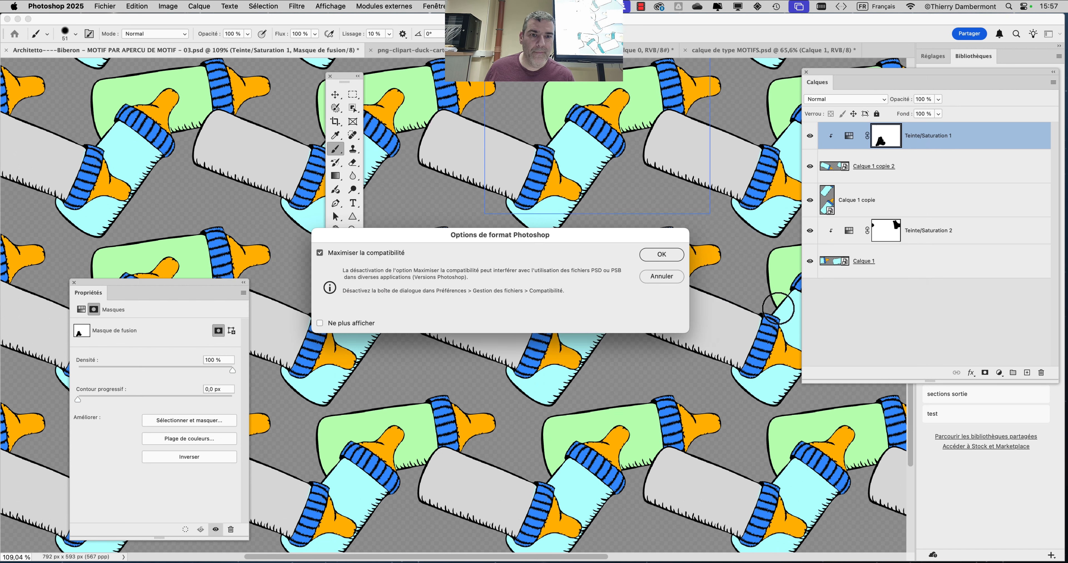
click(663, 255)
Step: Move the floating tool palette off the pattern tile
scroll(626, 273, up, 3)
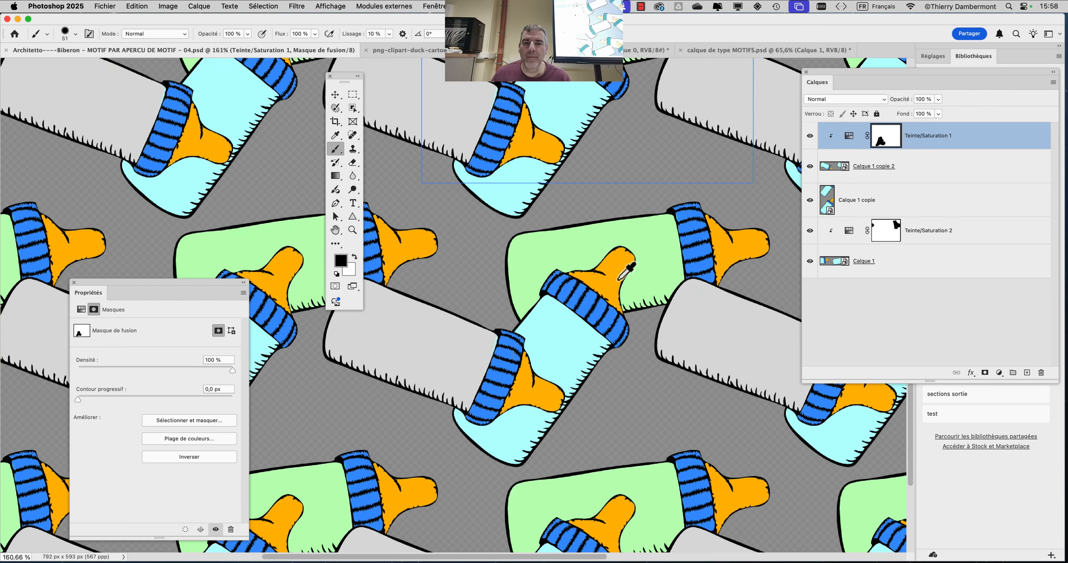
mouse_move(618, 206)
mouse_down()
mouse_move(503, 369)
mouse_move(515, 400)
mouse_up()
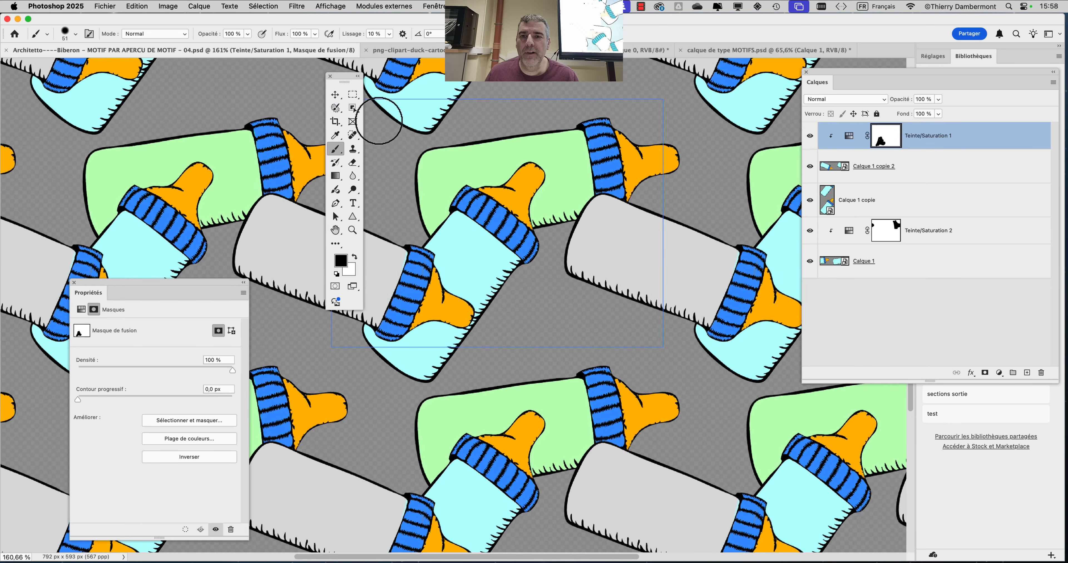
drag(351, 80, 57, 87)
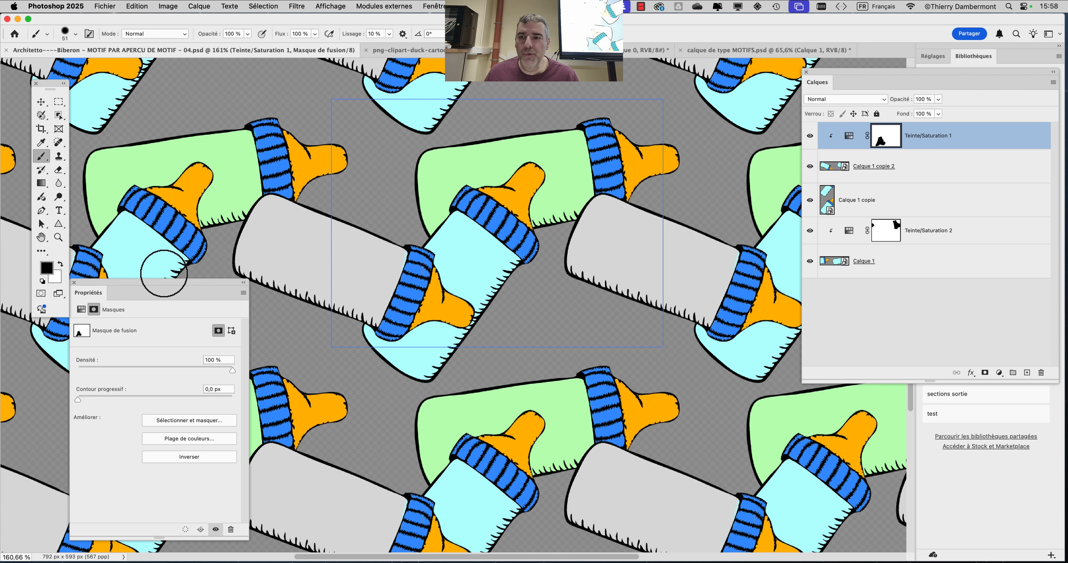
Step: Move the Calque 1 copie 2 bottle alone over the green bottle, without its Teinte/Saturation 1 mask
drag(178, 292, 251, 329)
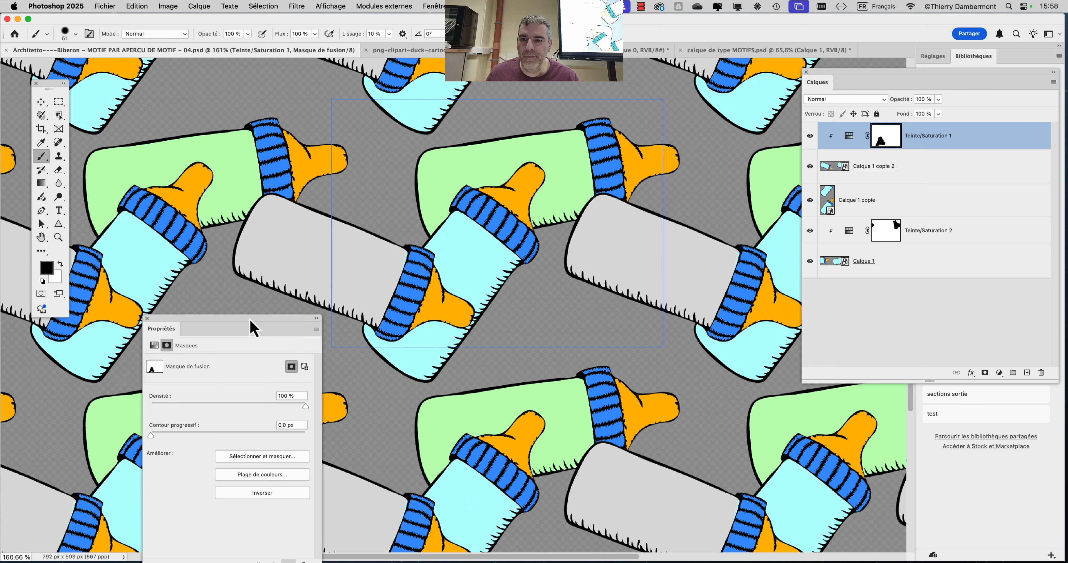
click(41, 106)
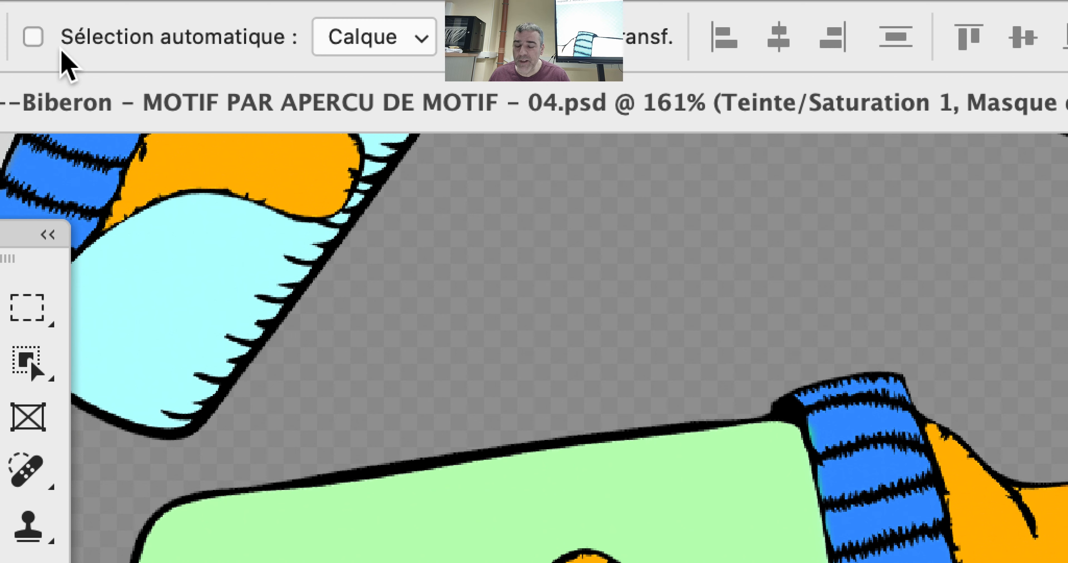
key(super)
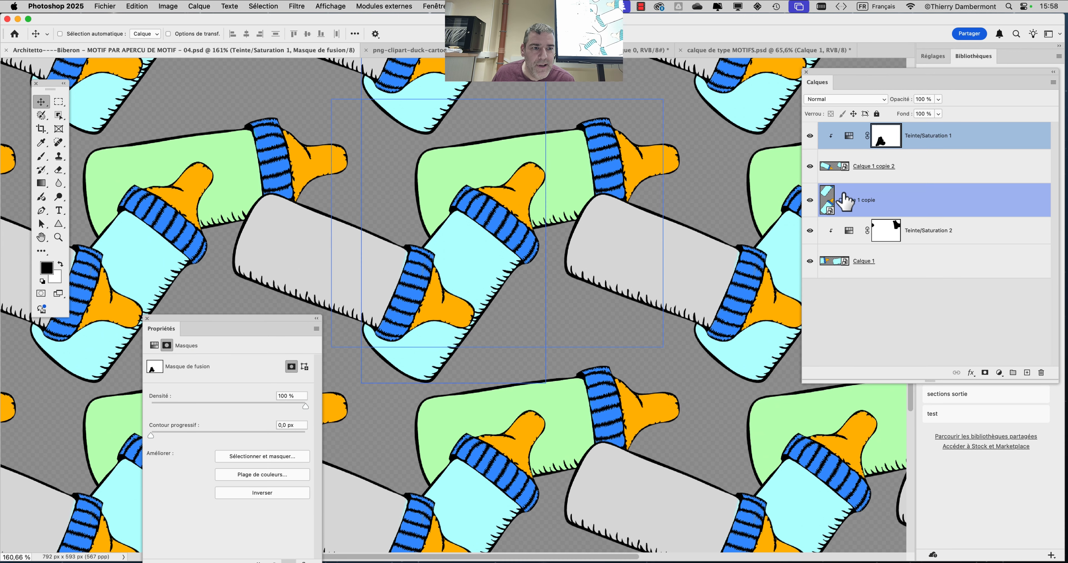
click(827, 169)
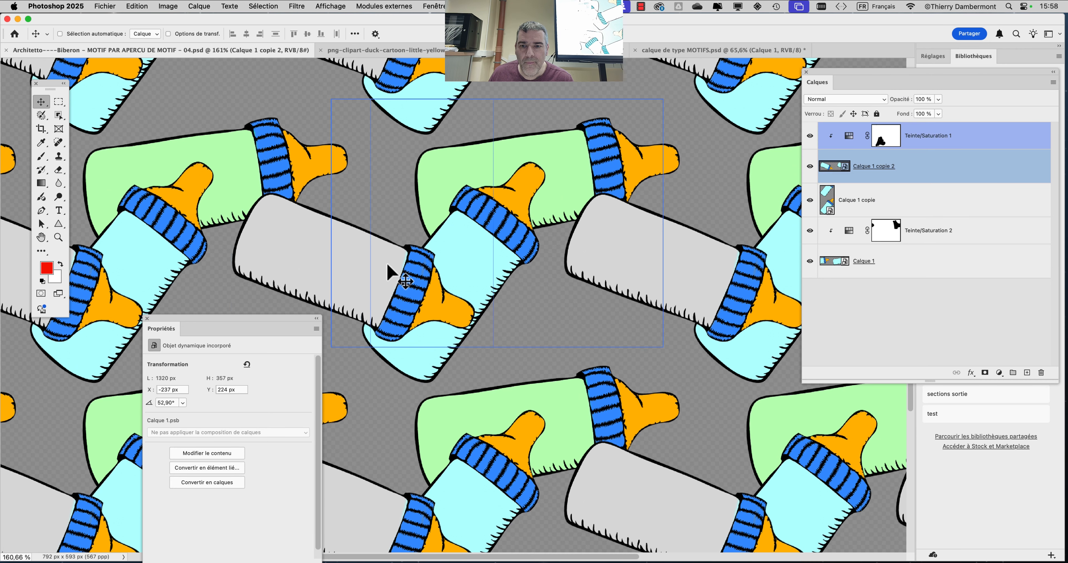
drag(389, 274, 579, 226)
Step: Undo the displacement of the Calque 1 copie 2 bottle
super+click(995, 143)
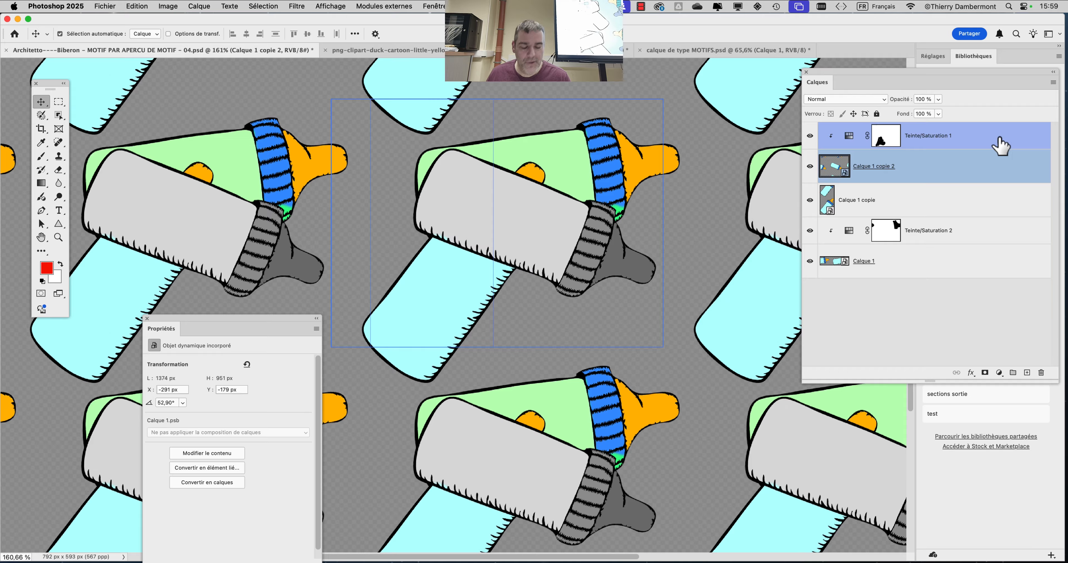
super+click(1000, 139)
super+click(999, 139)
super+click(998, 139)
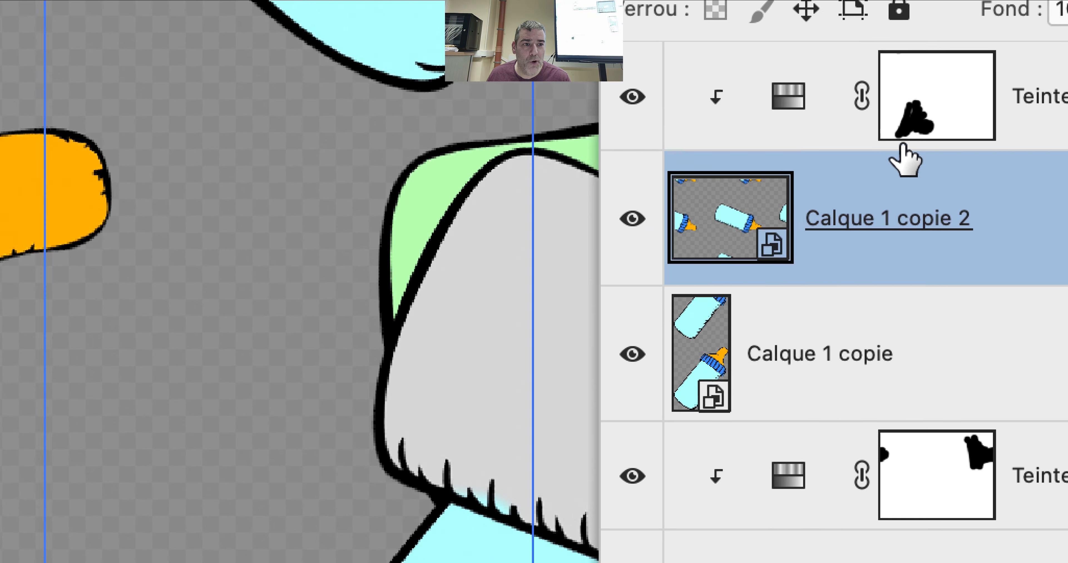
super+click(902, 144)
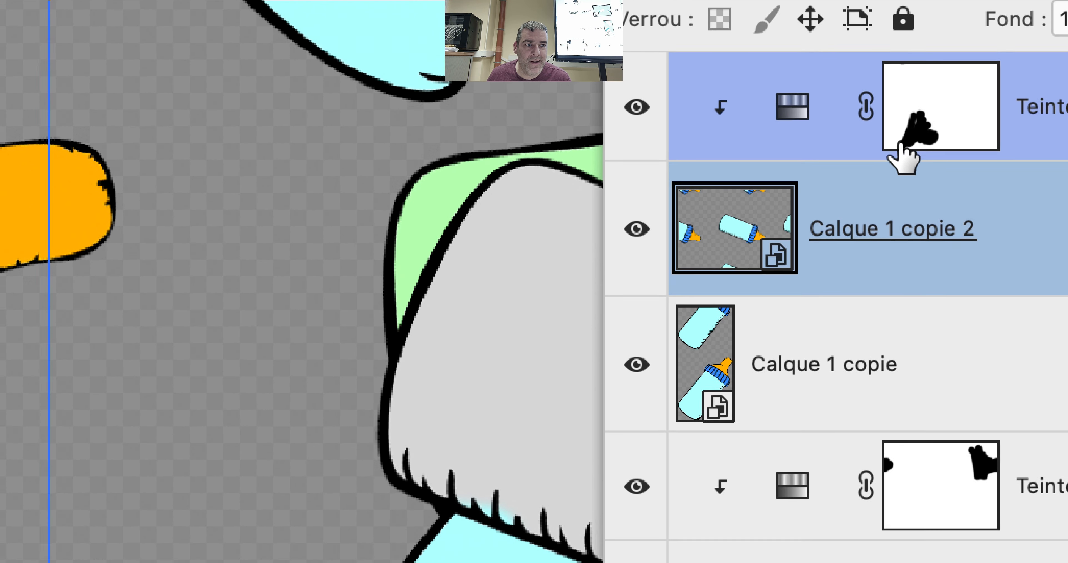
super+click(908, 144)
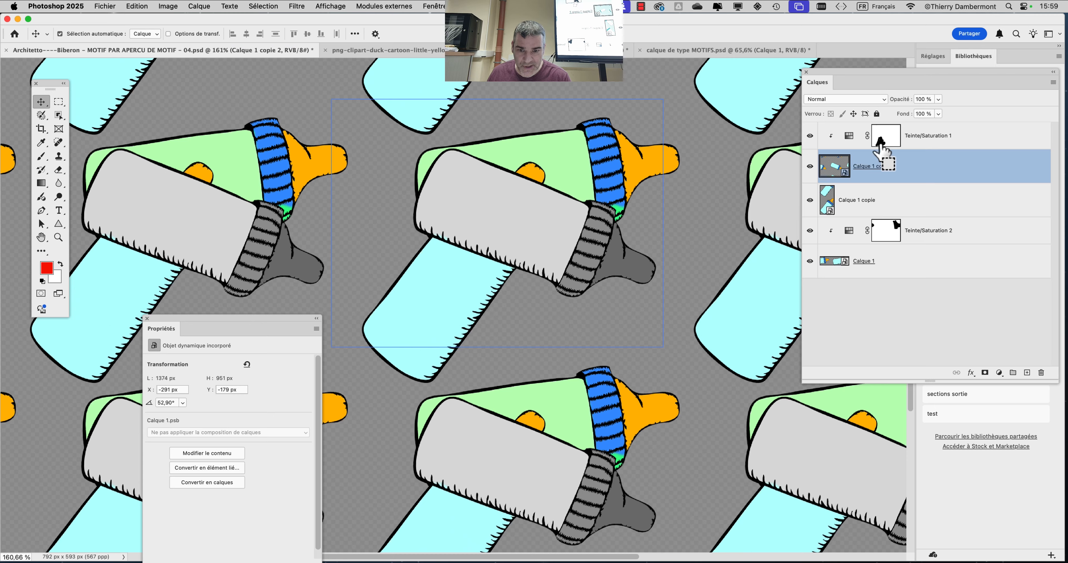
click(136, 6)
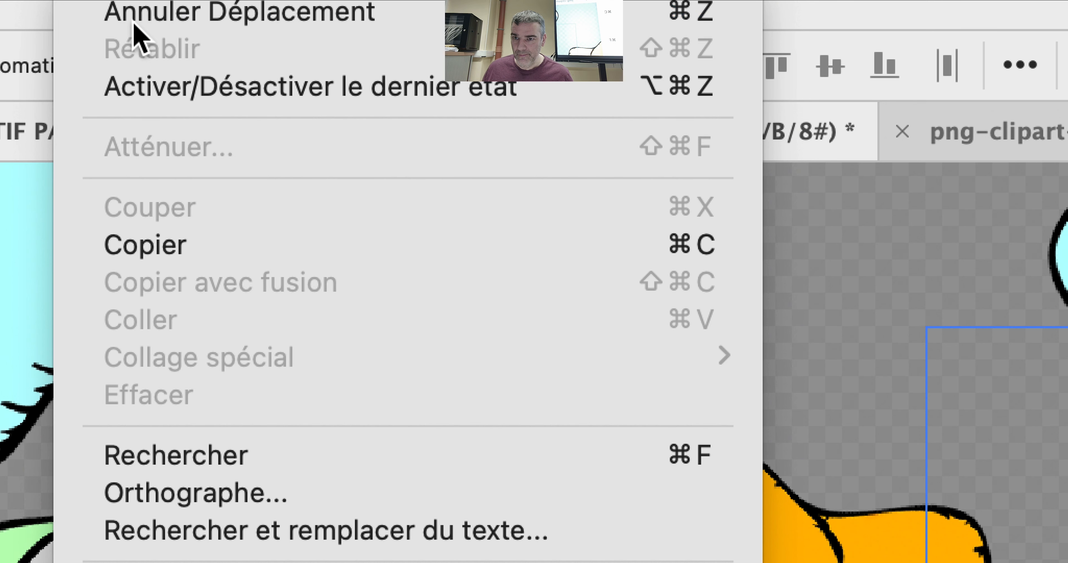
click(133, 24)
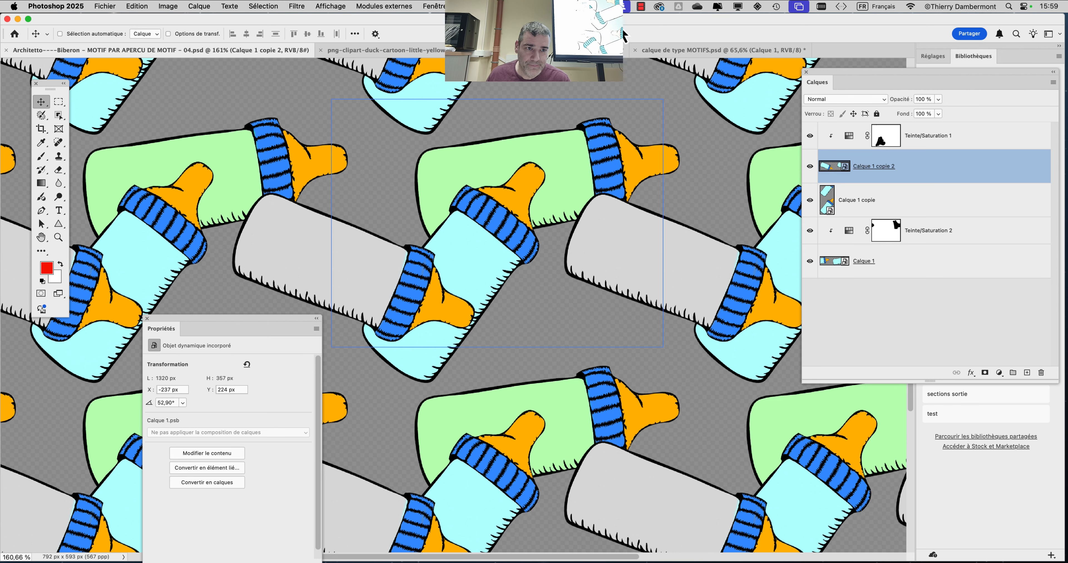
Step: Link the Calque 1 copie 2 layer with its Teinte/Saturation 1 adjustment layer
drag(831, 72, 565, 83)
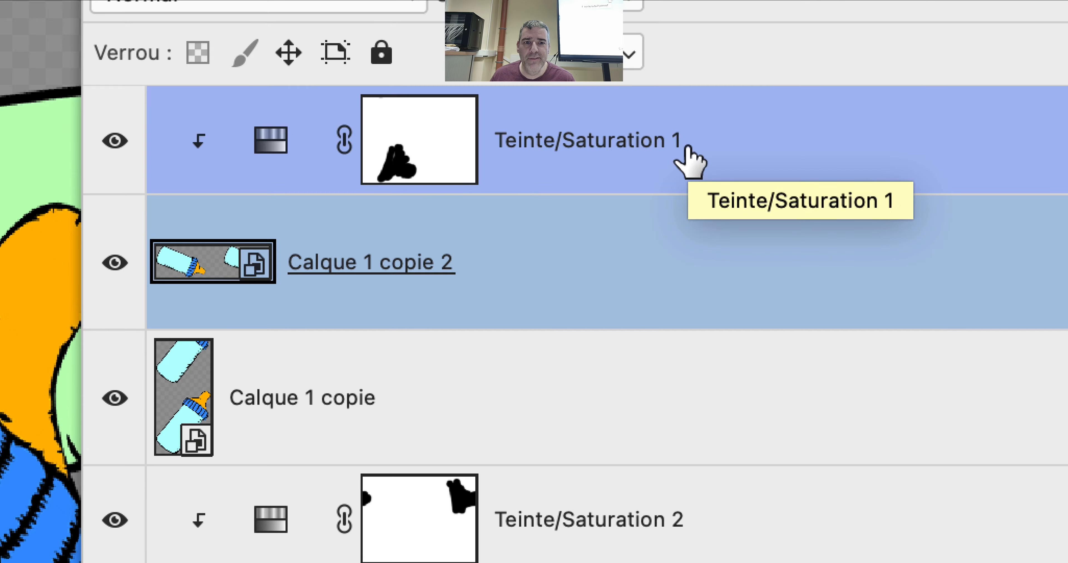
click(699, 283)
shift+click(690, 171)
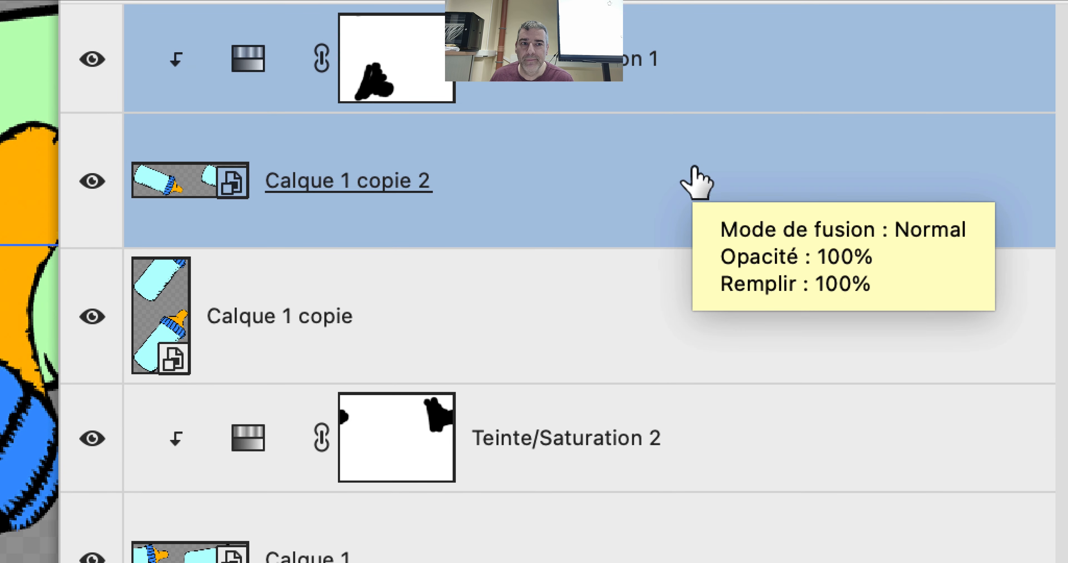
shift+click(697, 317)
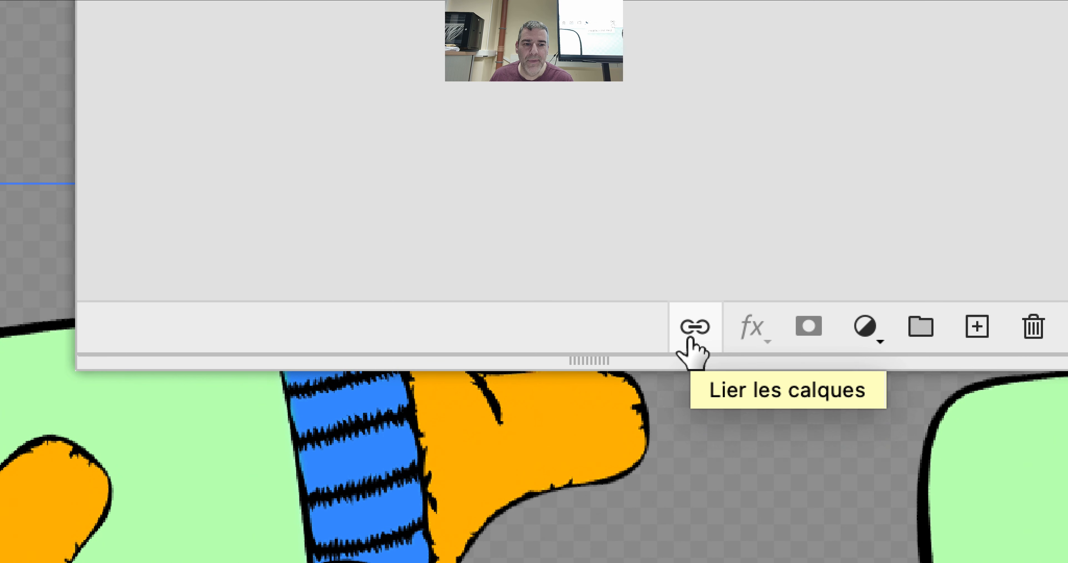
click(690, 340)
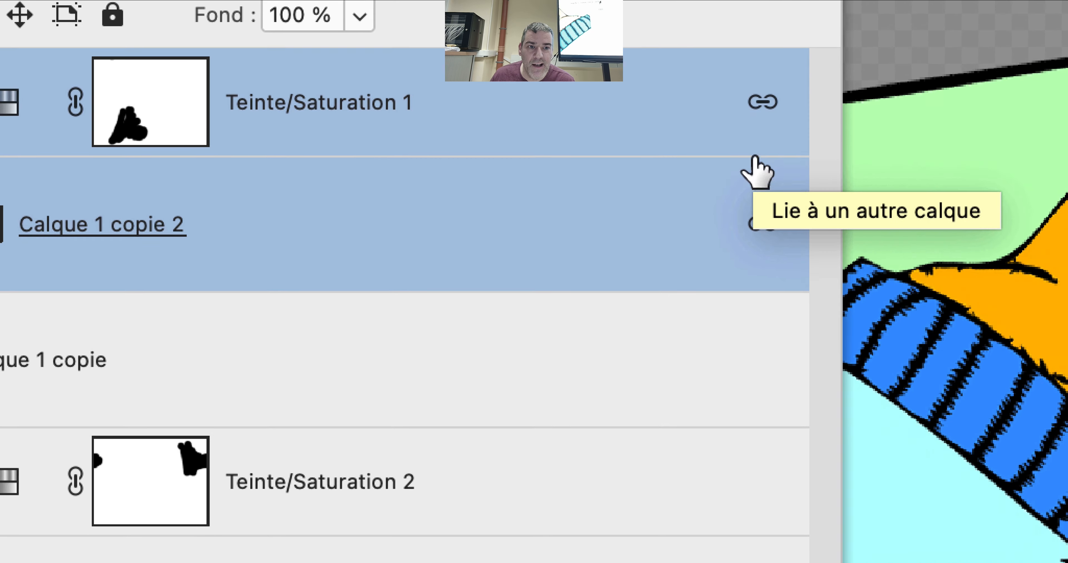
Step: Compare the link indicators of Teinte/Saturation 1, Calque 1 copie 2 and Calque 1 copie by selecting each layer in turn
click(613, 226)
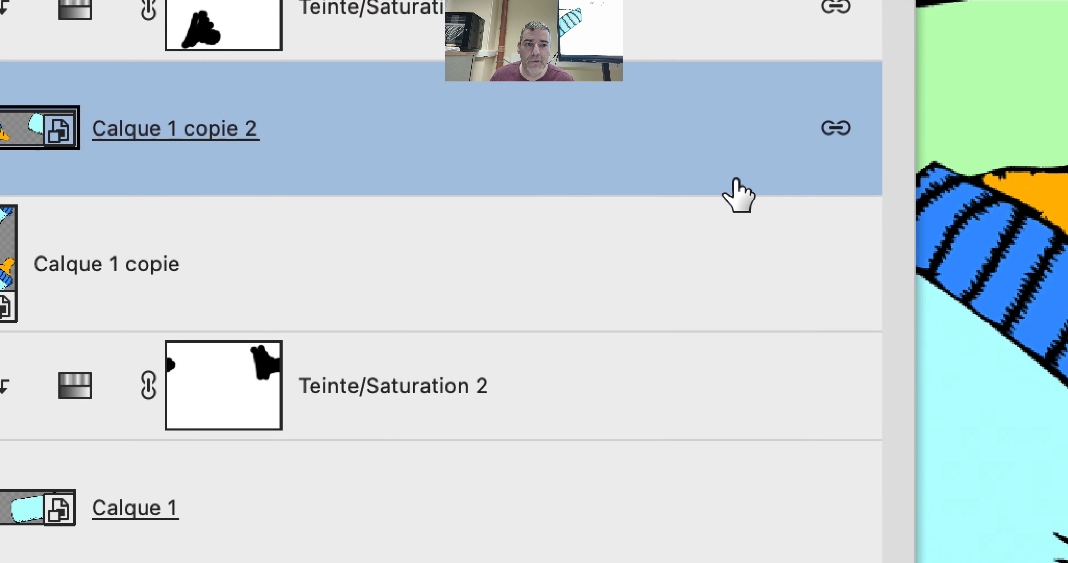
shift+click(742, 290)
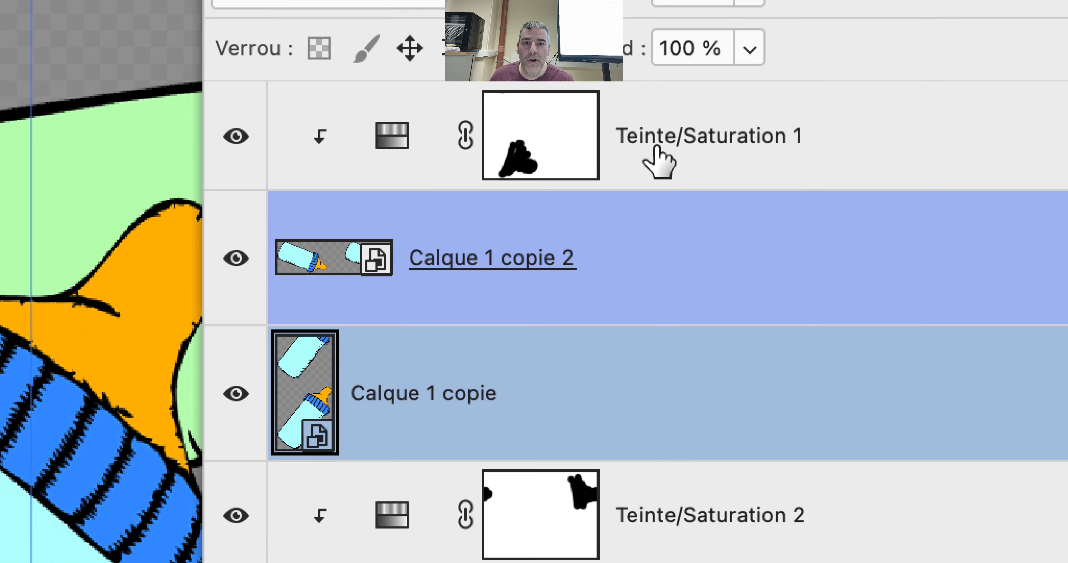
click(659, 162)
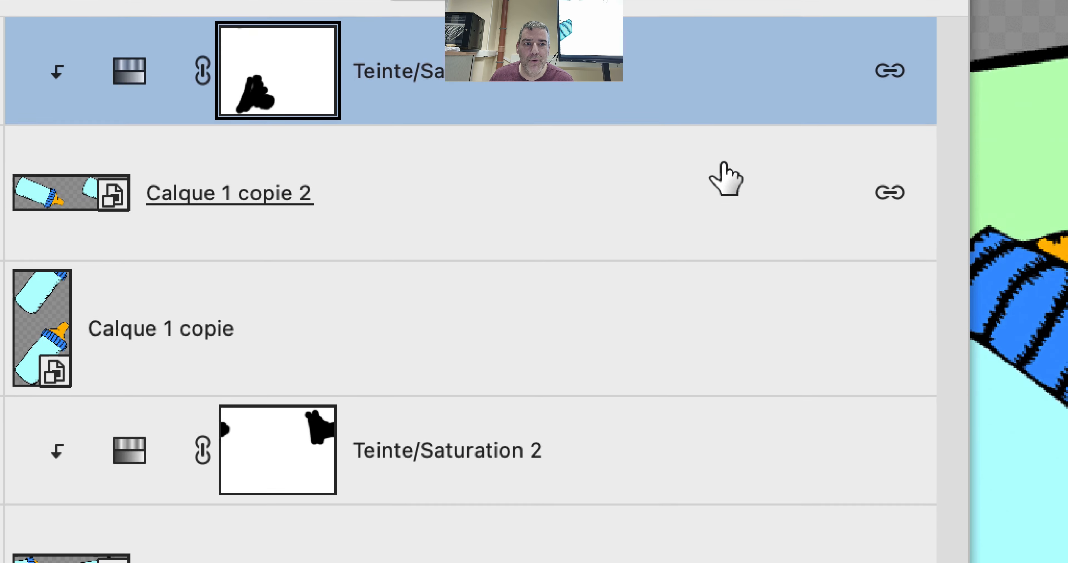
click(724, 167)
click(729, 280)
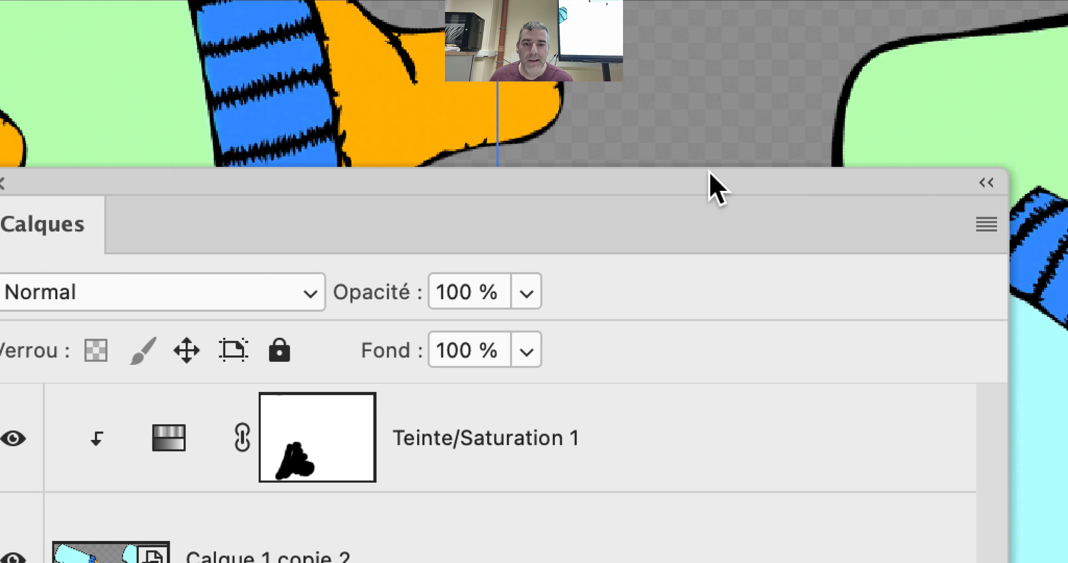
click(711, 319)
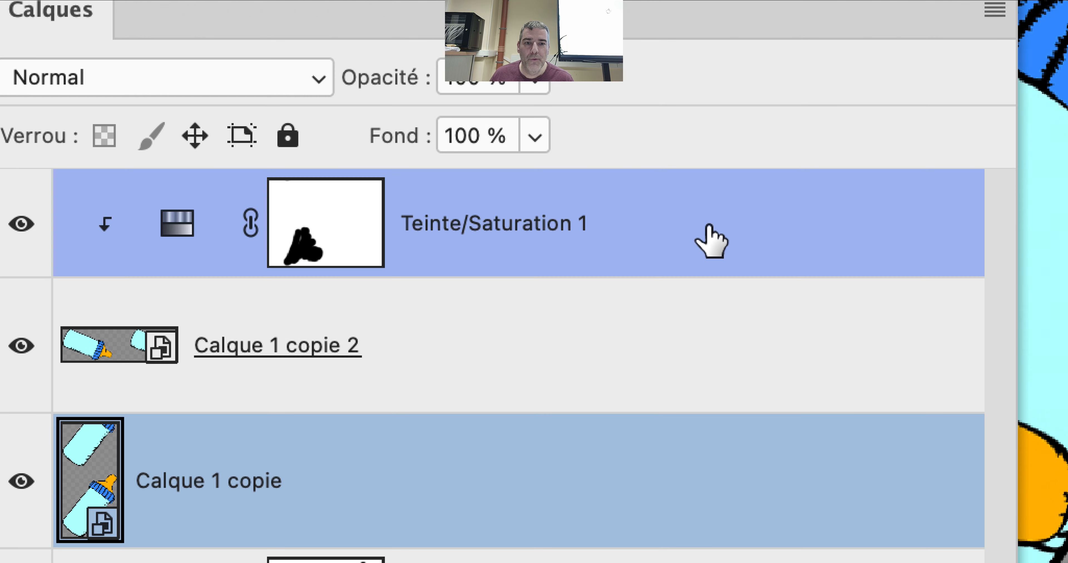
shift+click(718, 318)
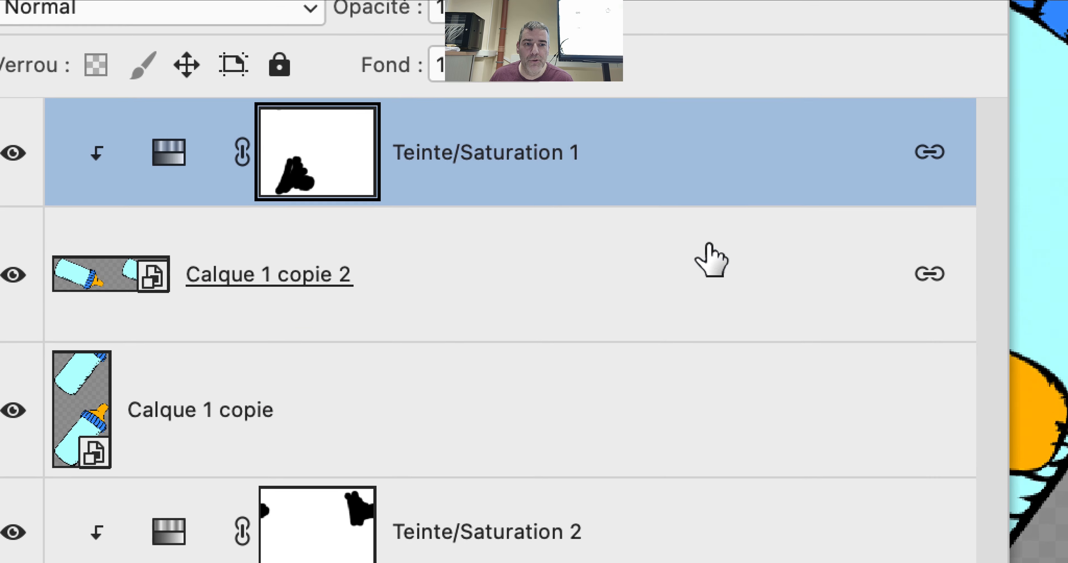
click(709, 248)
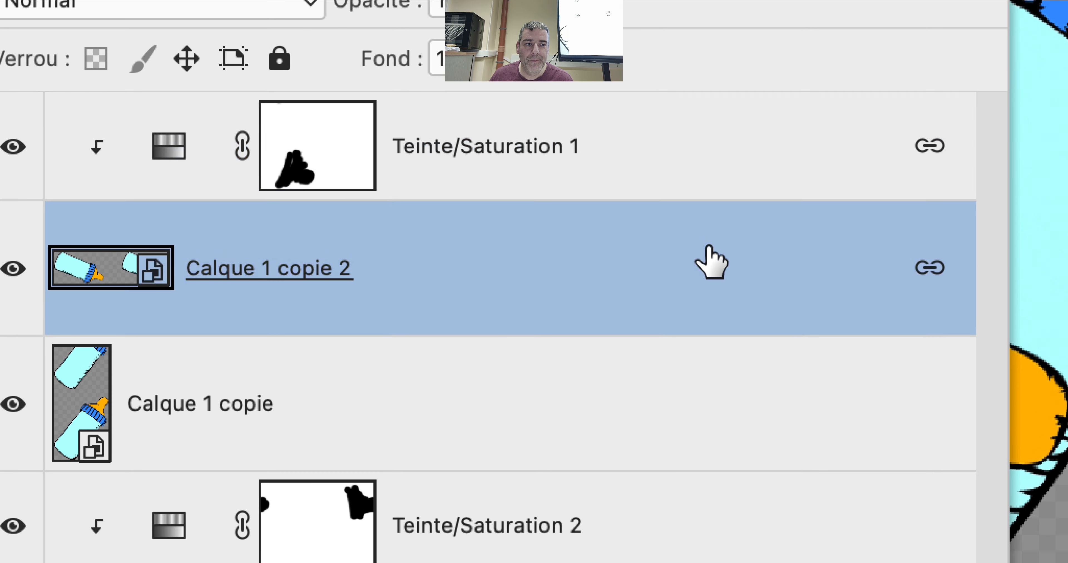
click(710, 350)
Step: Reposition the grey bottle together with its linked Teinte/Saturation 1 mask over the blue bottle in the tile
click(697, 130)
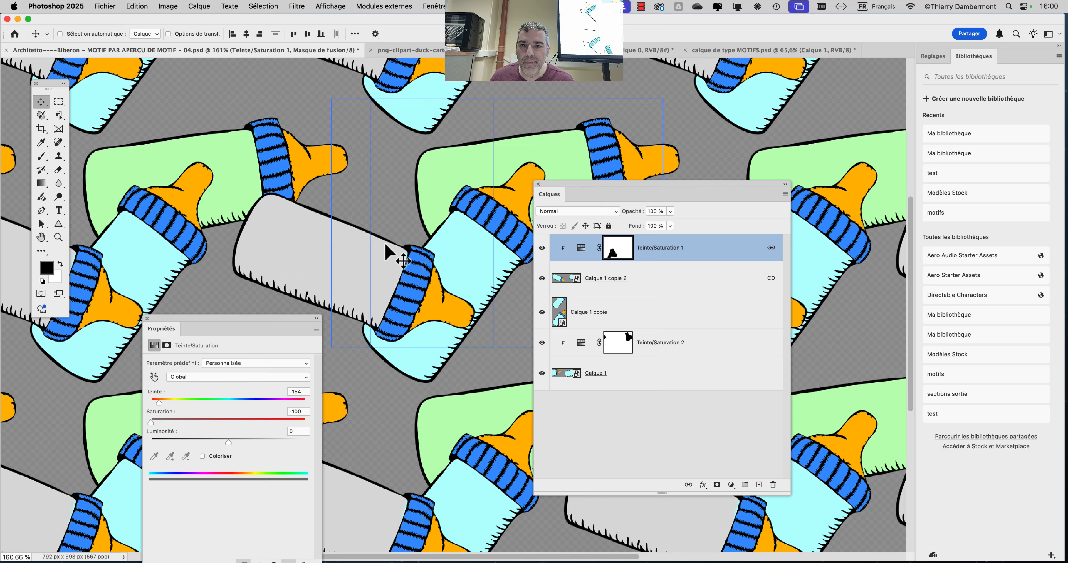
drag(394, 250, 461, 262)
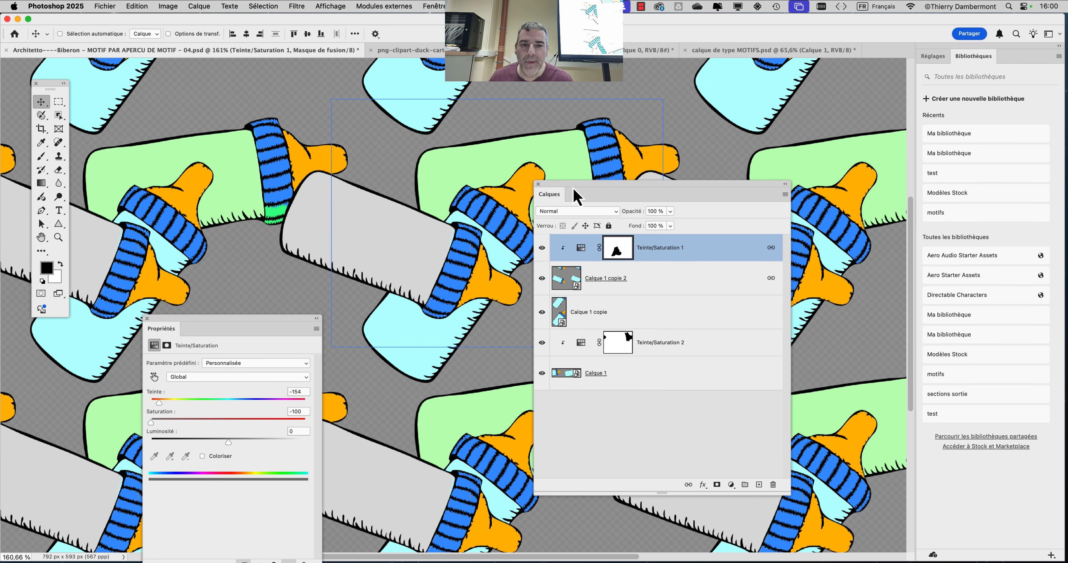
drag(564, 194, 726, 171)
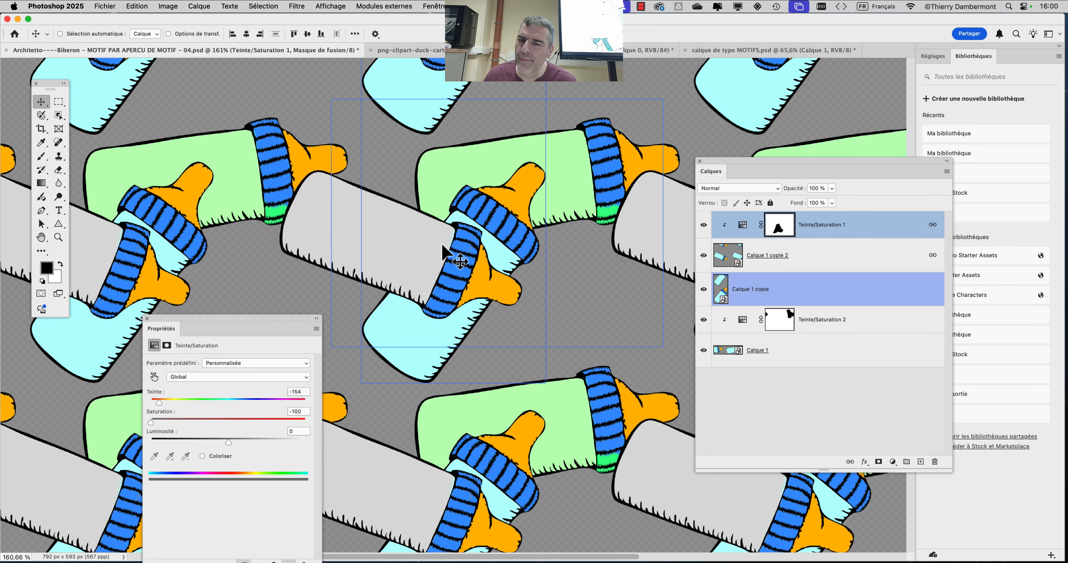
drag(448, 249, 431, 279)
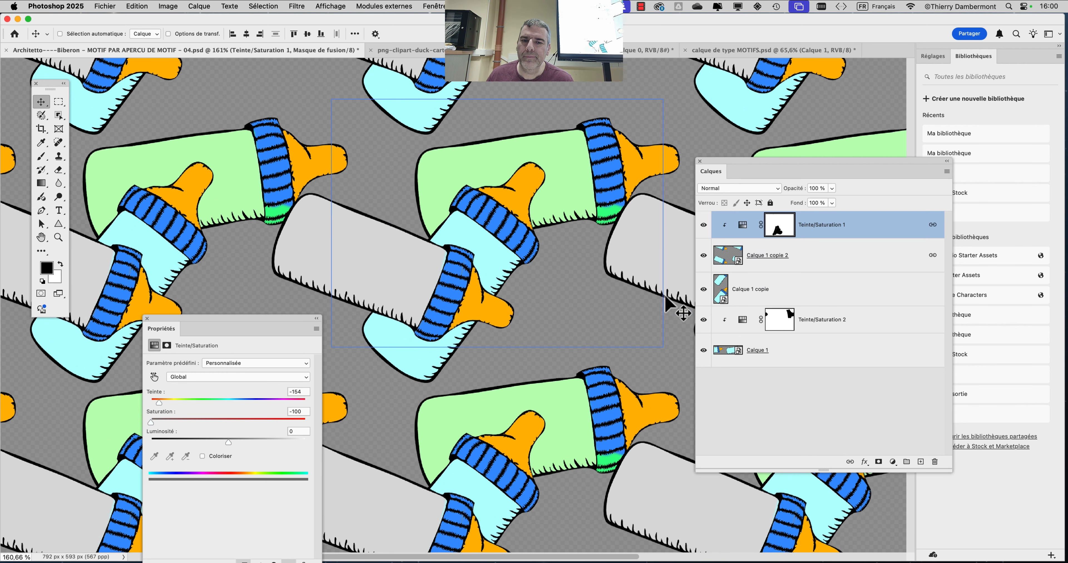
Step: Try rotating the linked grey bottle and its mask by about -57° with Free Transform and shifting them over the blue bottle
click(137, 6)
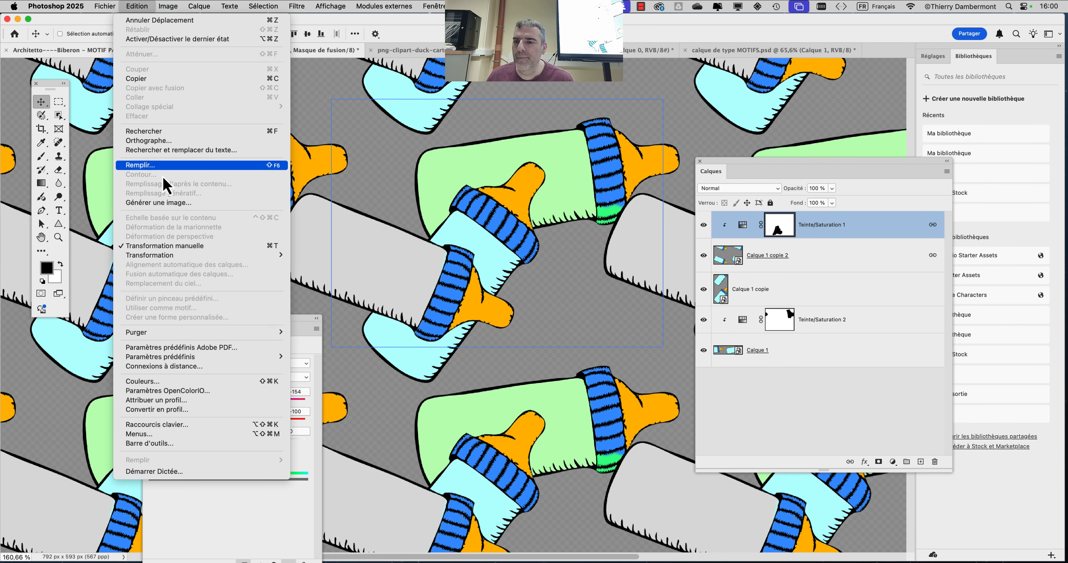
click(170, 249)
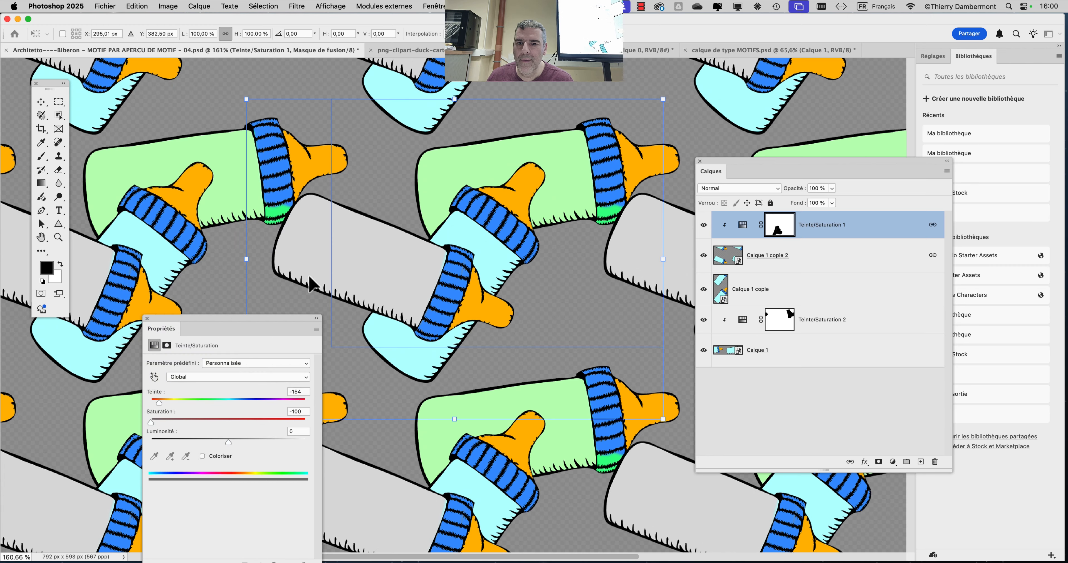
drag(626, 439, 637, 249)
drag(456, 292, 494, 215)
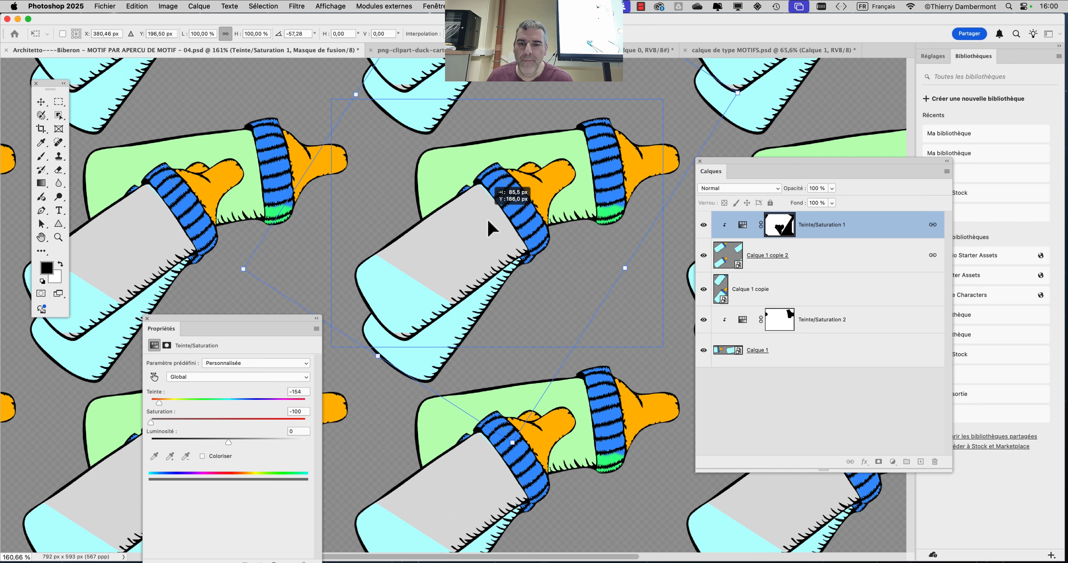
key(Return)
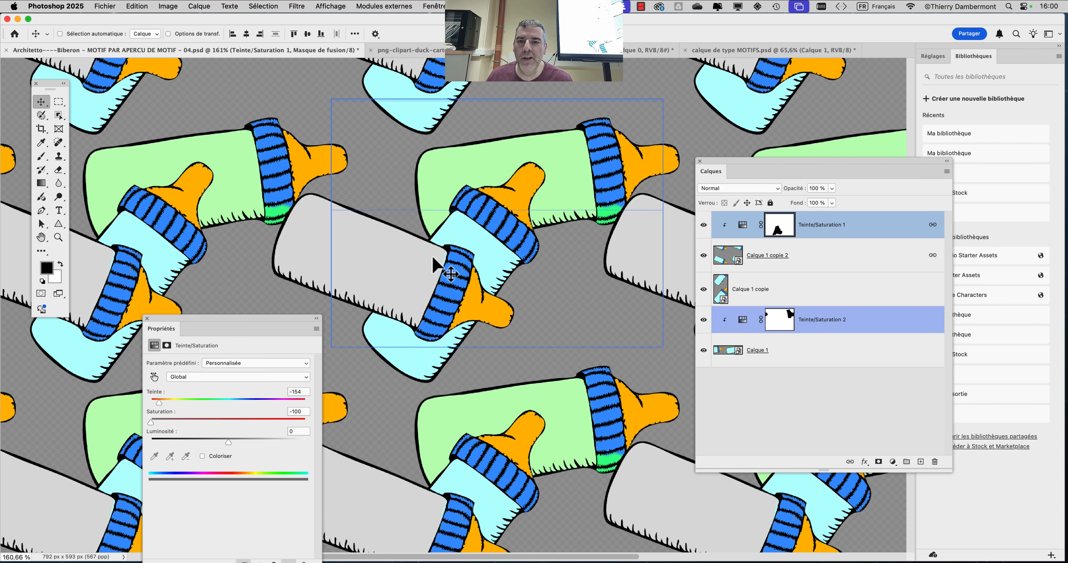
Step: Reposition the linked grey bottle and mask within the tile and try rotating them by about -51°
drag(441, 261, 498, 229)
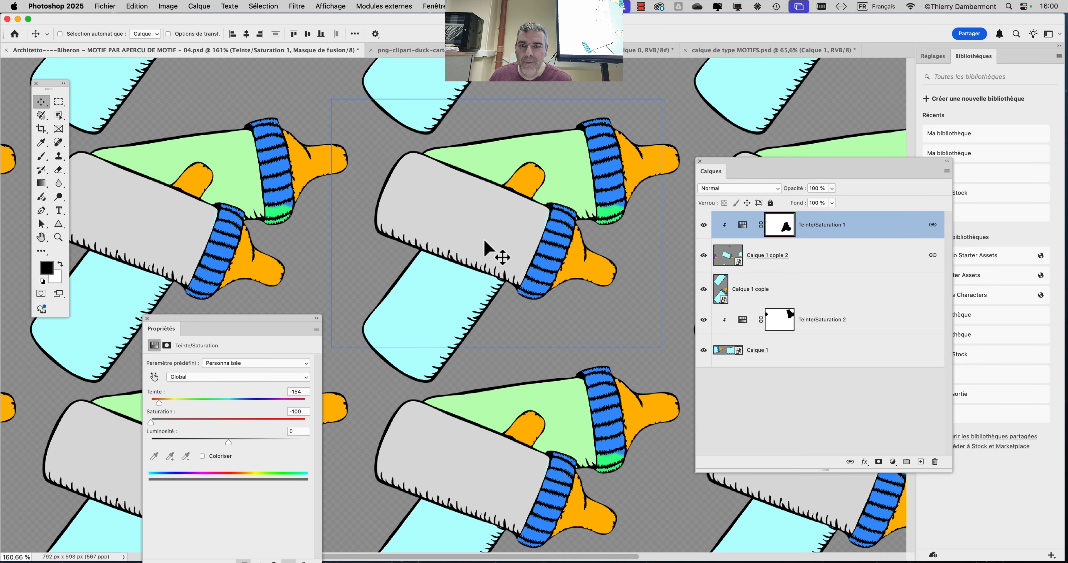
drag(493, 251, 369, 294)
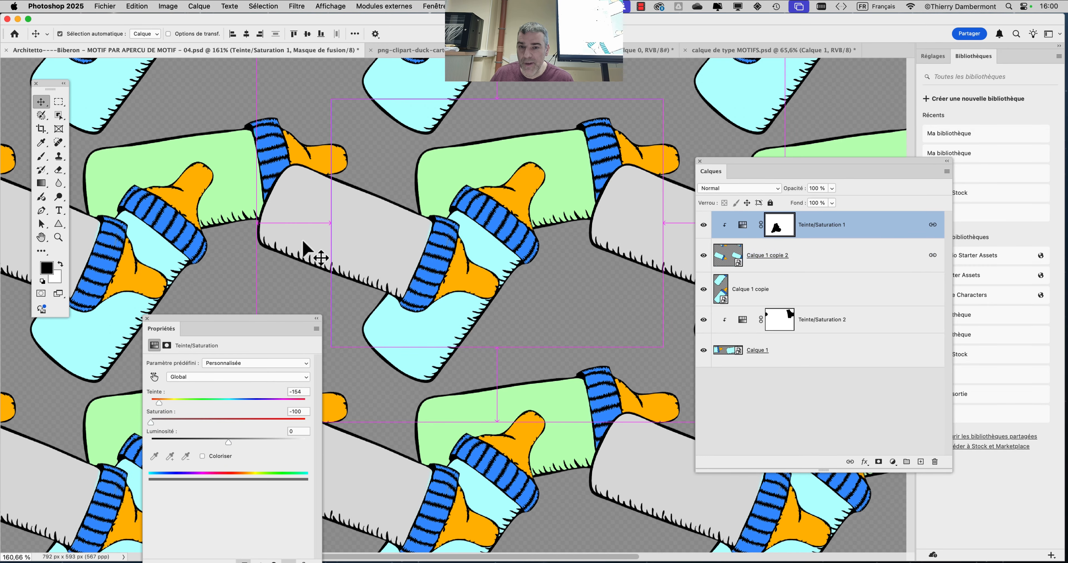
key(super+t)
drag(560, 422, 635, 277)
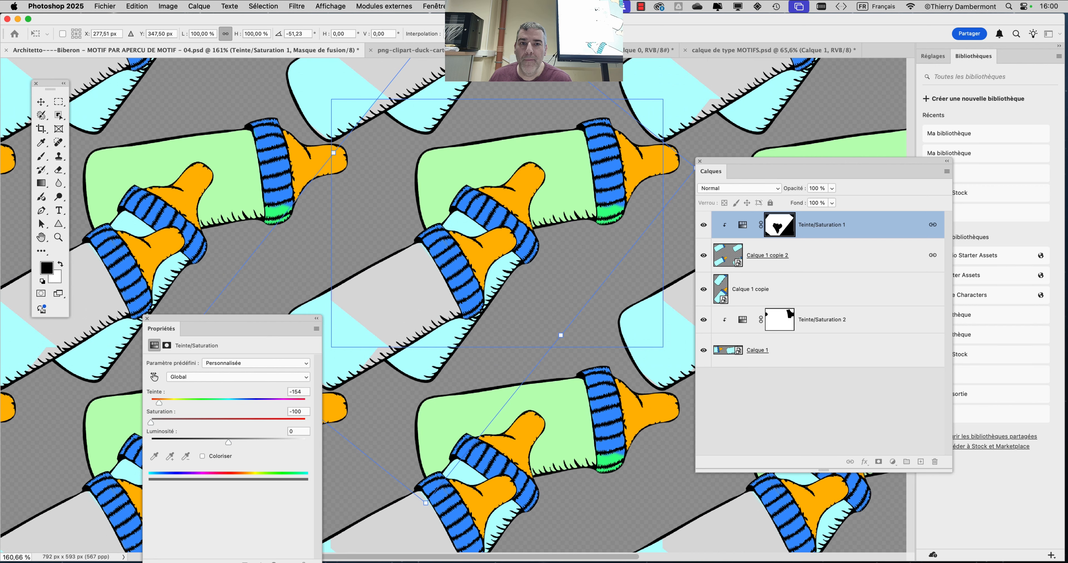
key(Return)
Step: Move the unrotated grey bottle and its linked mask over the green bottle's body
scroll(407, 355, down, 1)
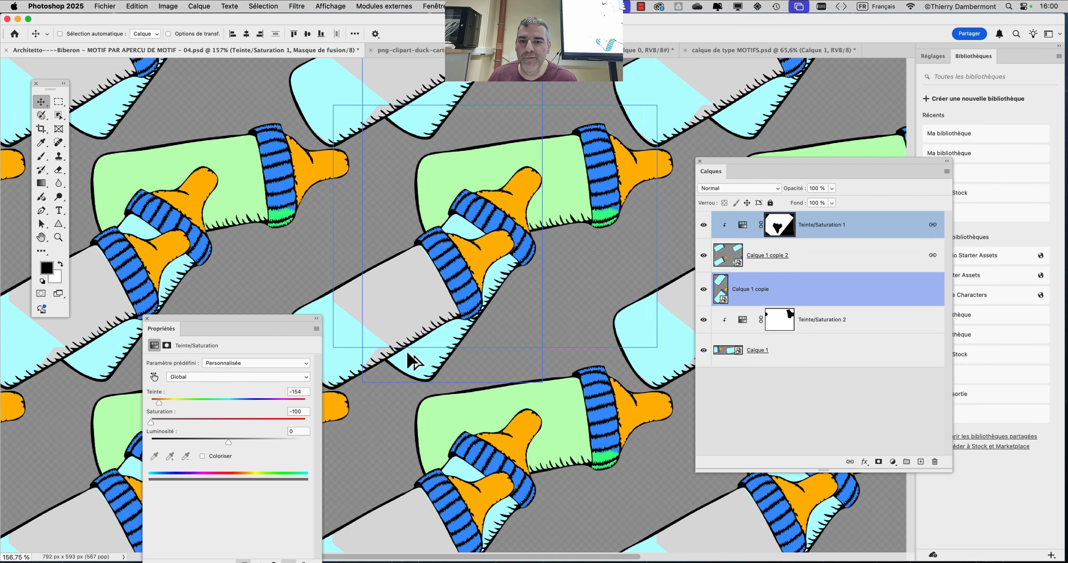
scroll(406, 354, down, 4)
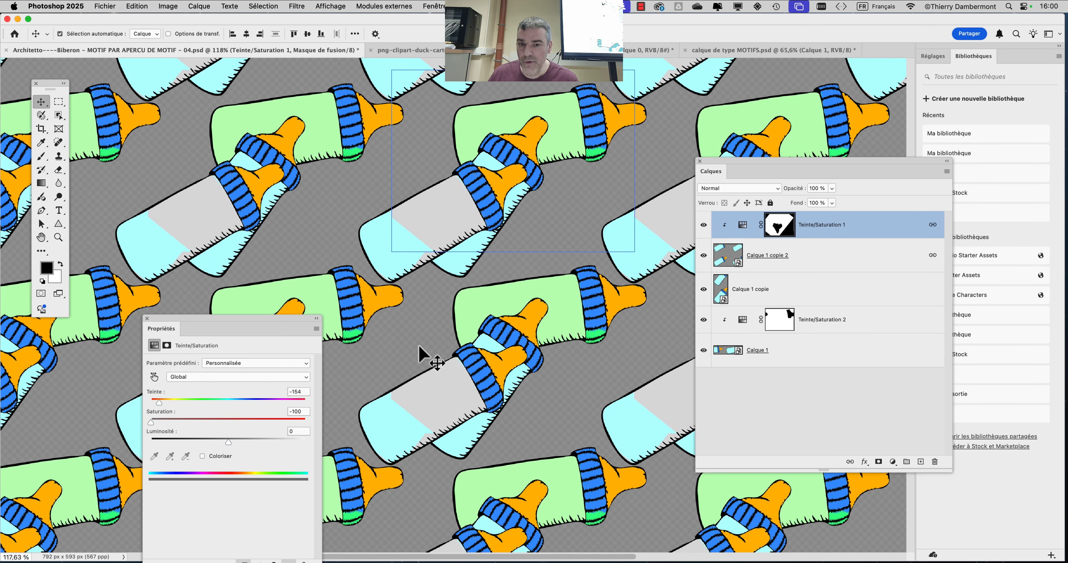
drag(451, 178, 541, 269)
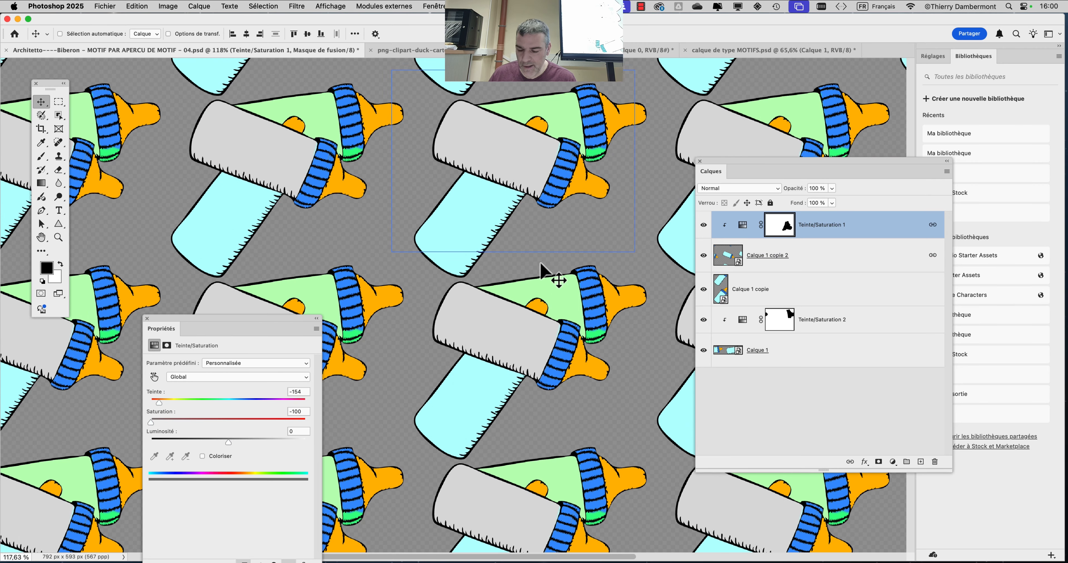
Step: Rotate the linked grey bottle and its mask with Free Transform and place them diagonally beside the blue bottle in the tile
key(super+t)
drag(554, 306, 608, 219)
key(Return)
drag(565, 184, 627, 216)
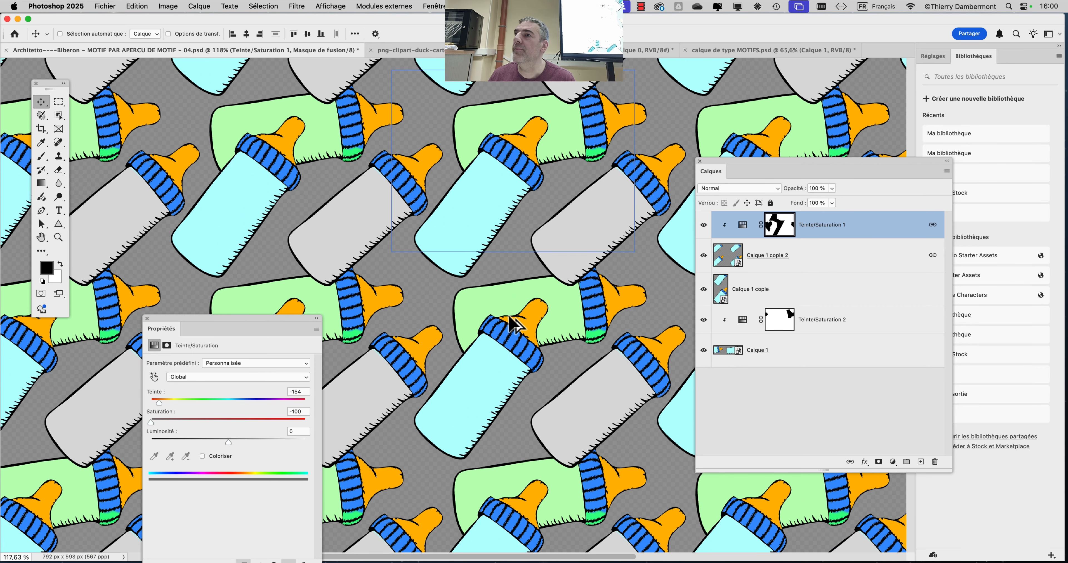
scroll(514, 325, down, 2)
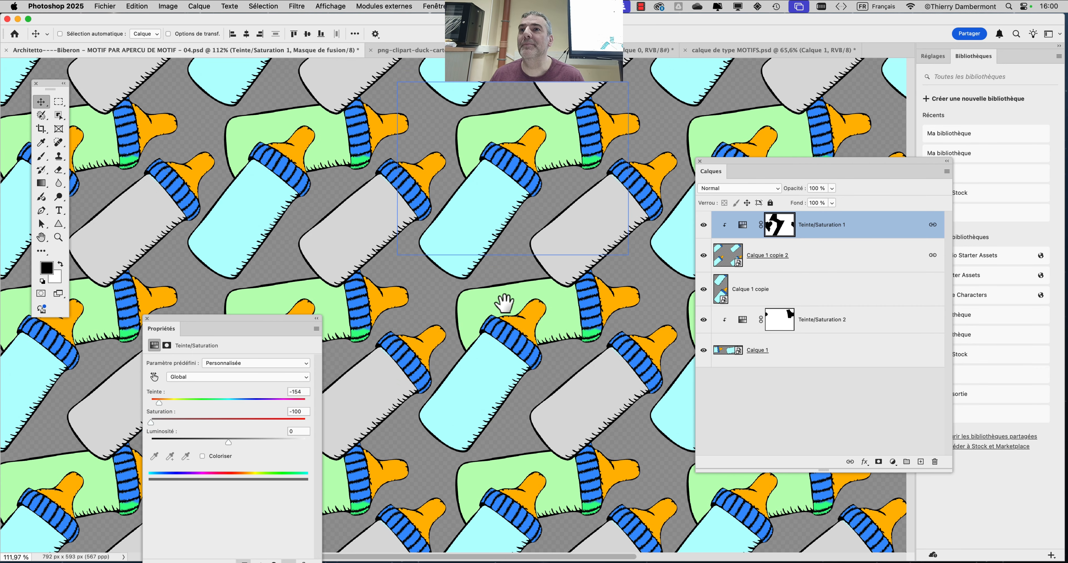
drag(476, 300, 364, 311)
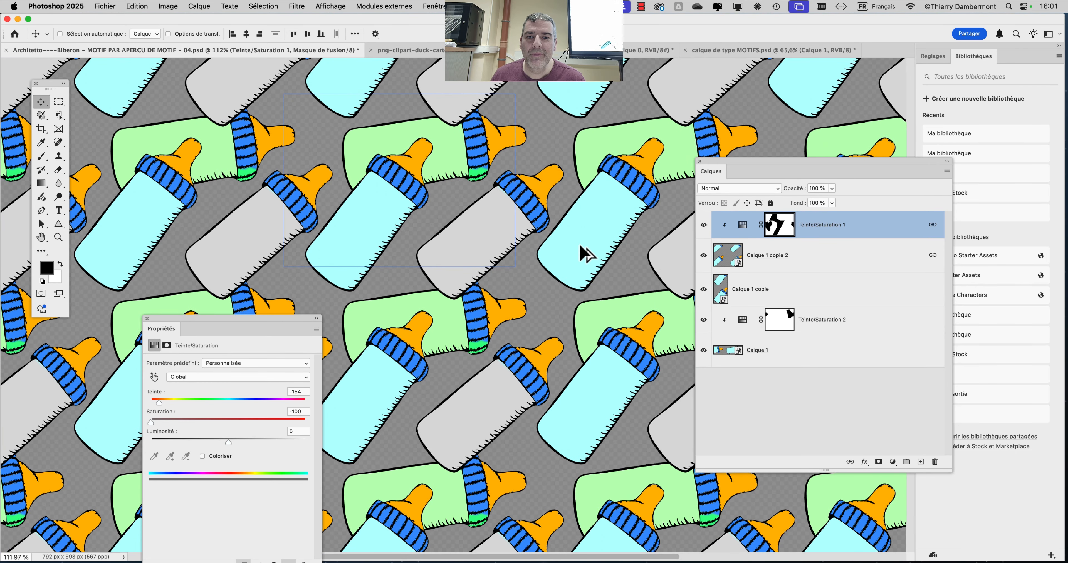
scroll(581, 246, down, 2)
Step: Save the pattern variant as a new Photoshop file with its name ending in "MOTIF PAR APERCU DE MOTIF - 05.psd"
click(105, 6)
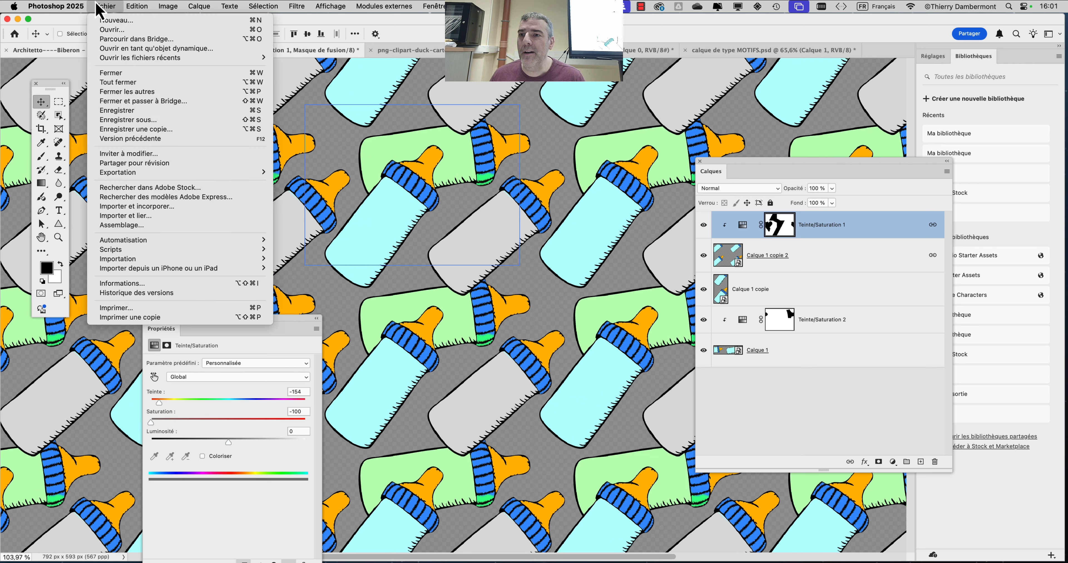
click(137, 105)
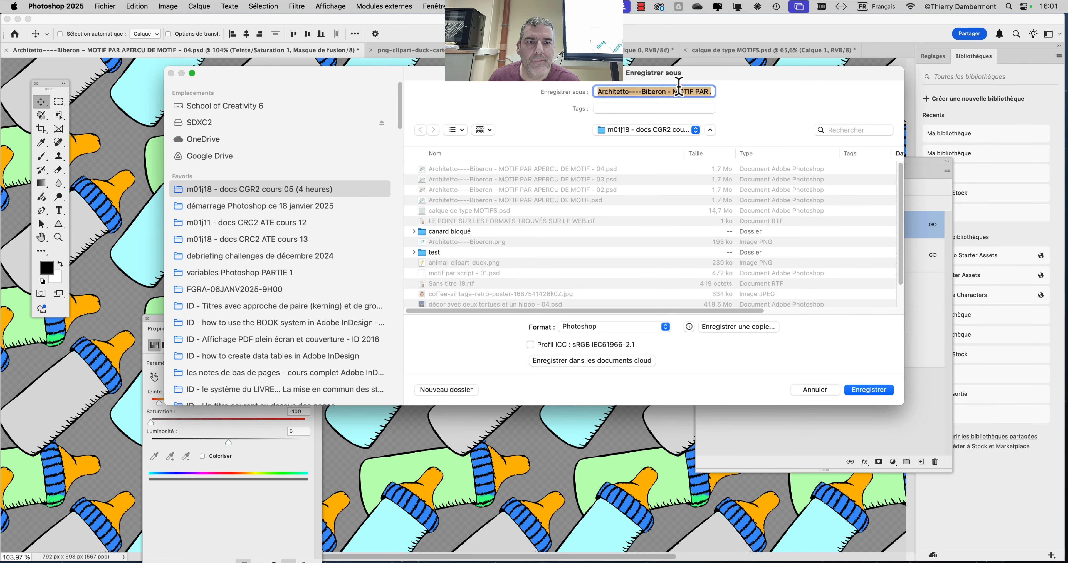
click(682, 92)
key(Down)
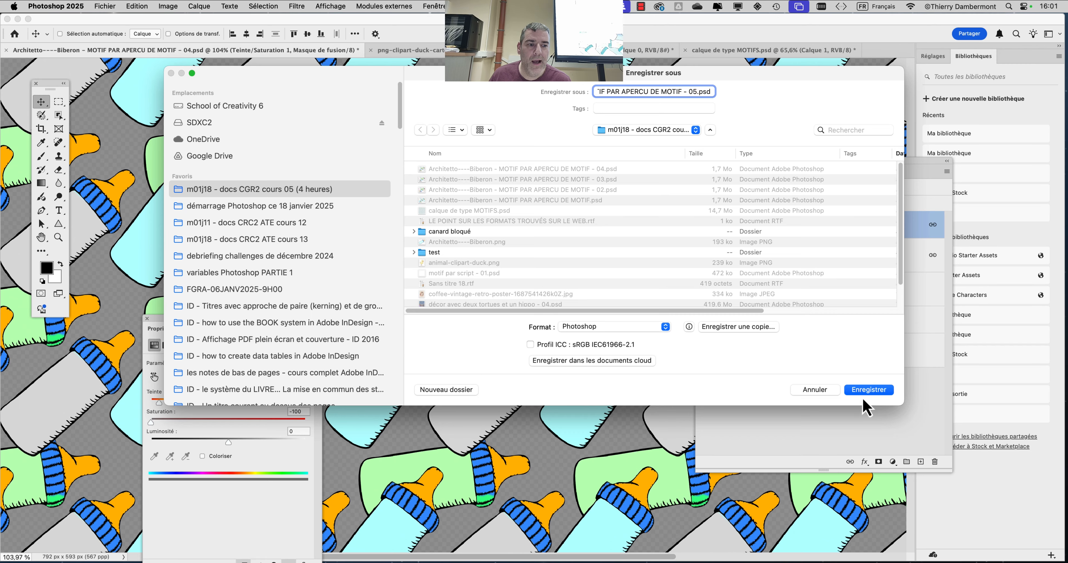
click(868, 391)
Step: Turn off the pattern preview and enlarge the canvas around the three bottles to 1583 x 1053 px with the Crop tool
click(665, 251)
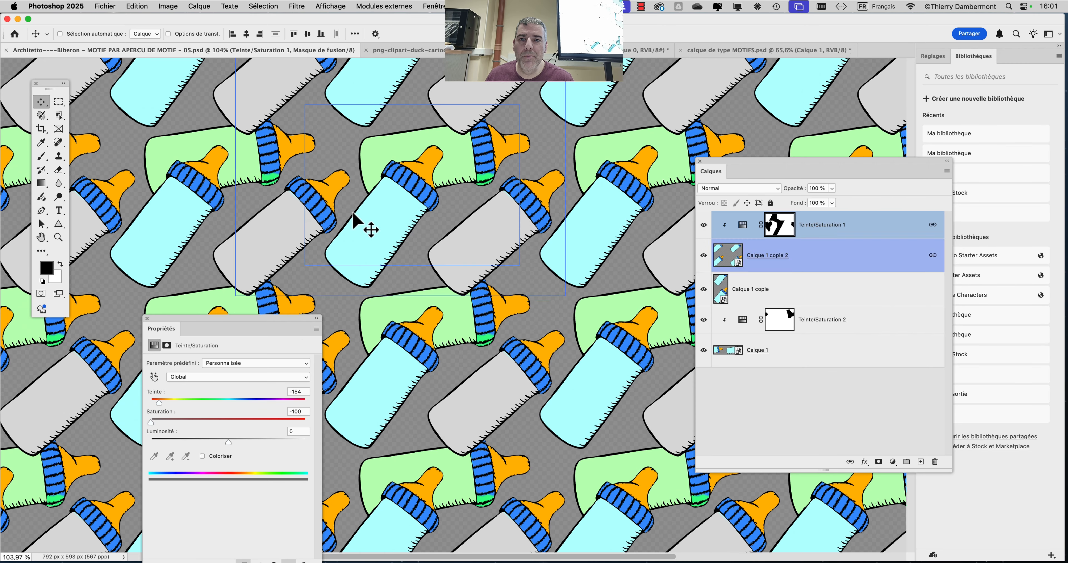
click(343, 6)
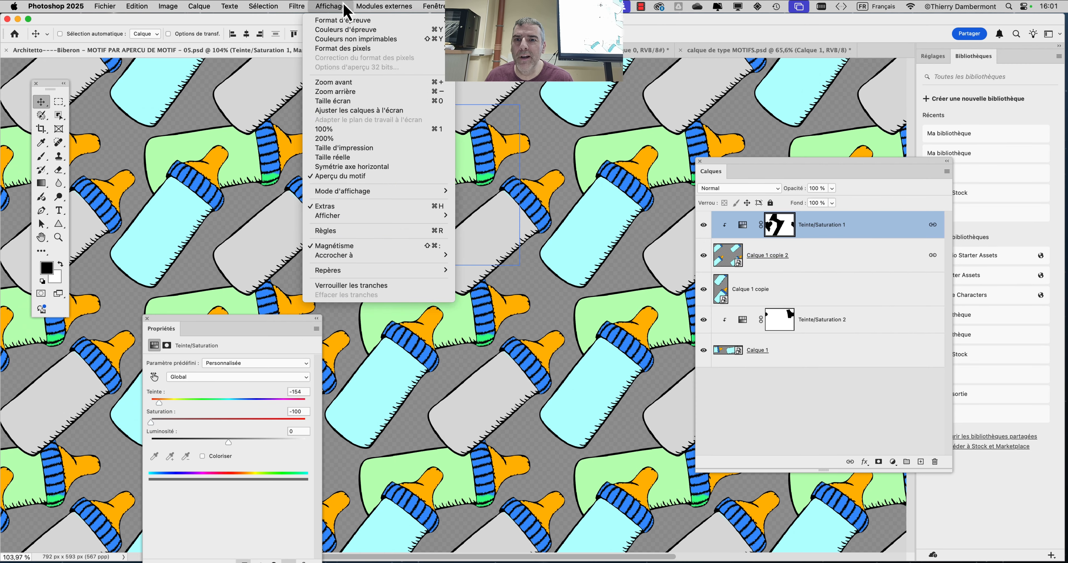
click(339, 178)
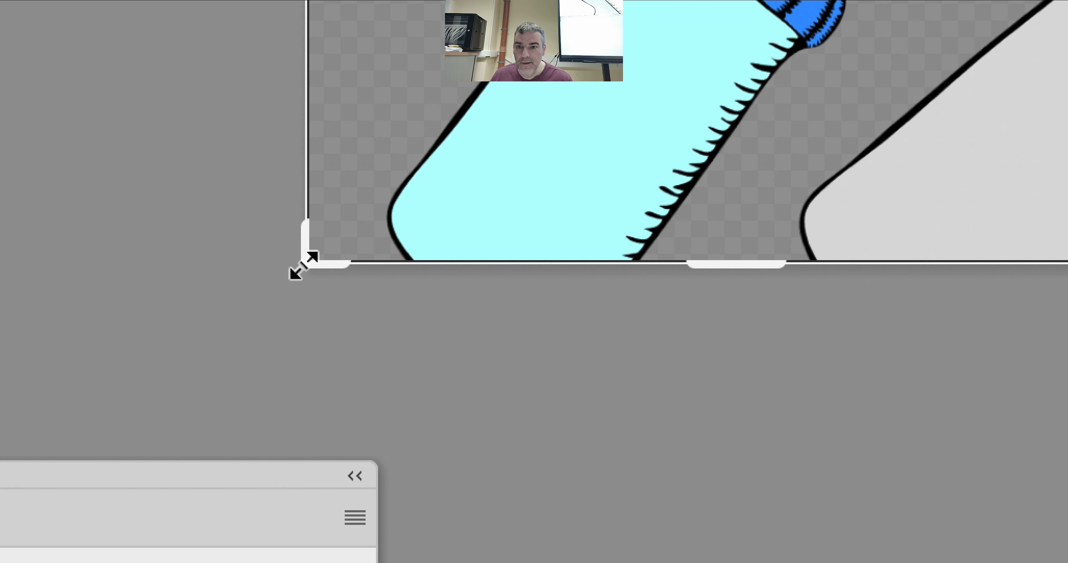
drag(302, 267, 245, 302)
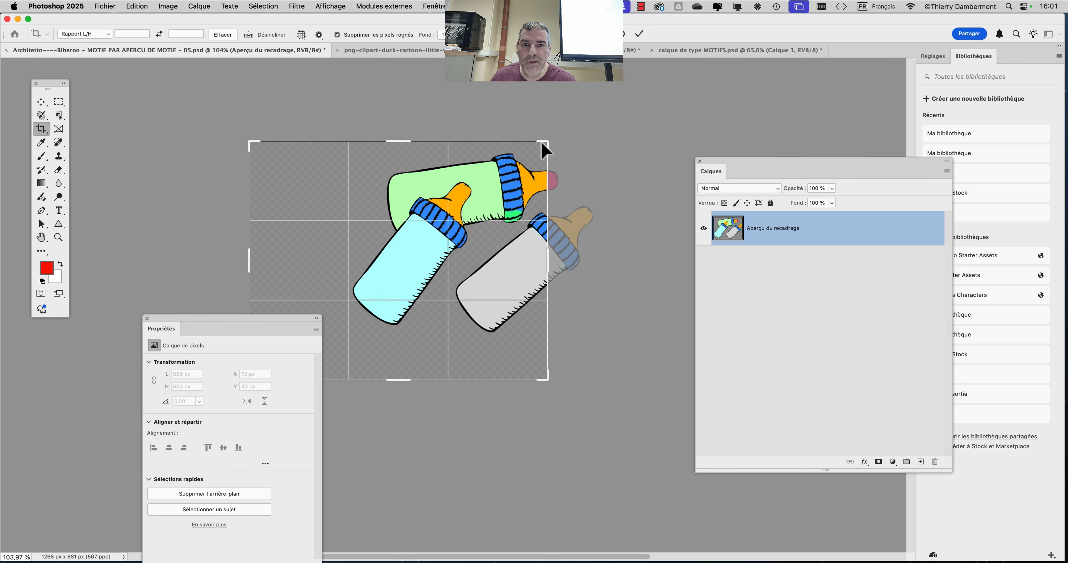
drag(548, 143, 614, 119)
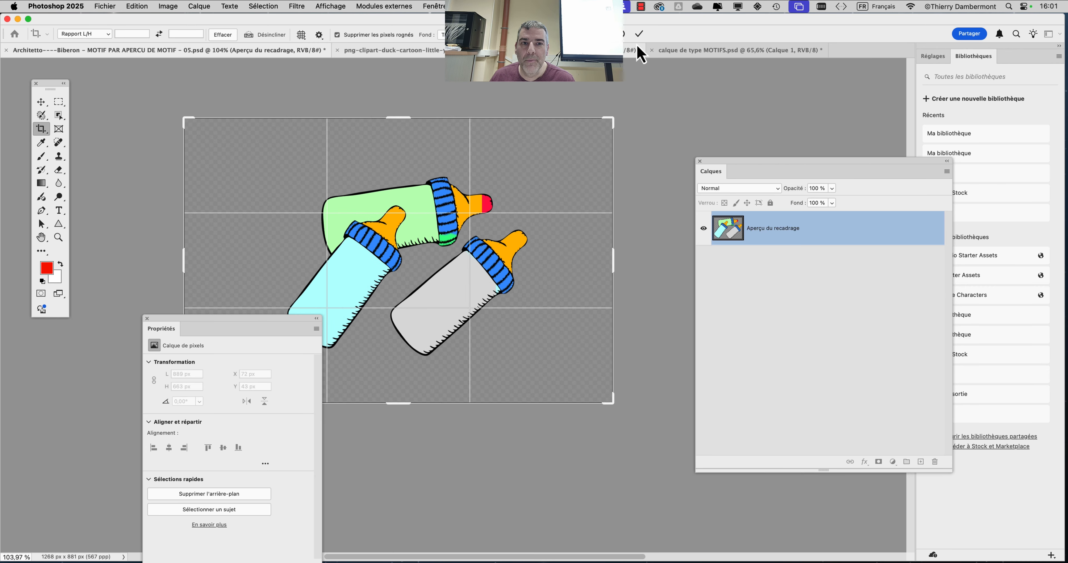
click(639, 34)
Step: Turn the pattern preview back on for the enlarged tile and accept the smart object notice
click(339, 8)
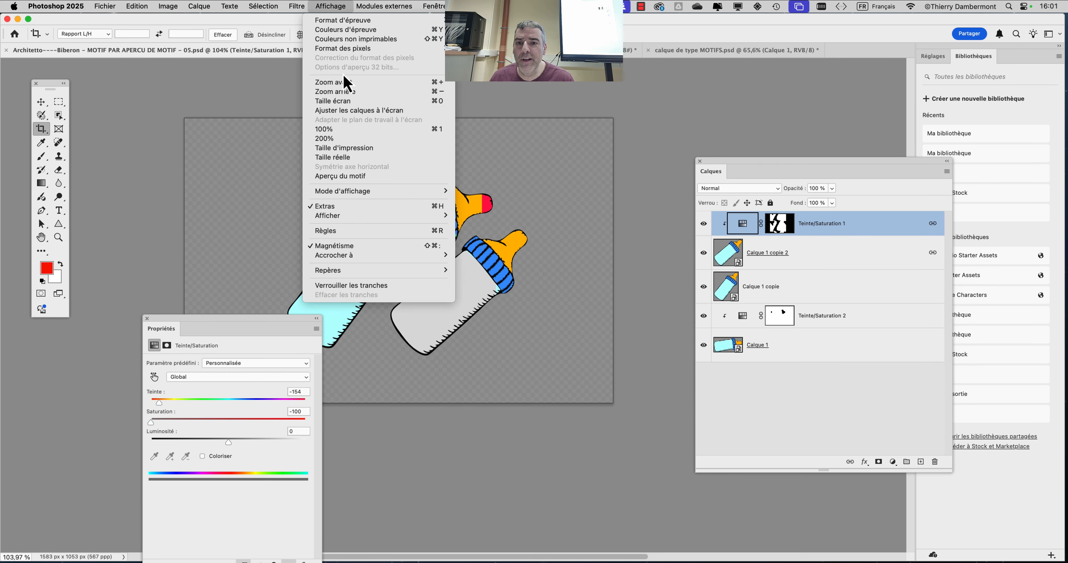
click(354, 179)
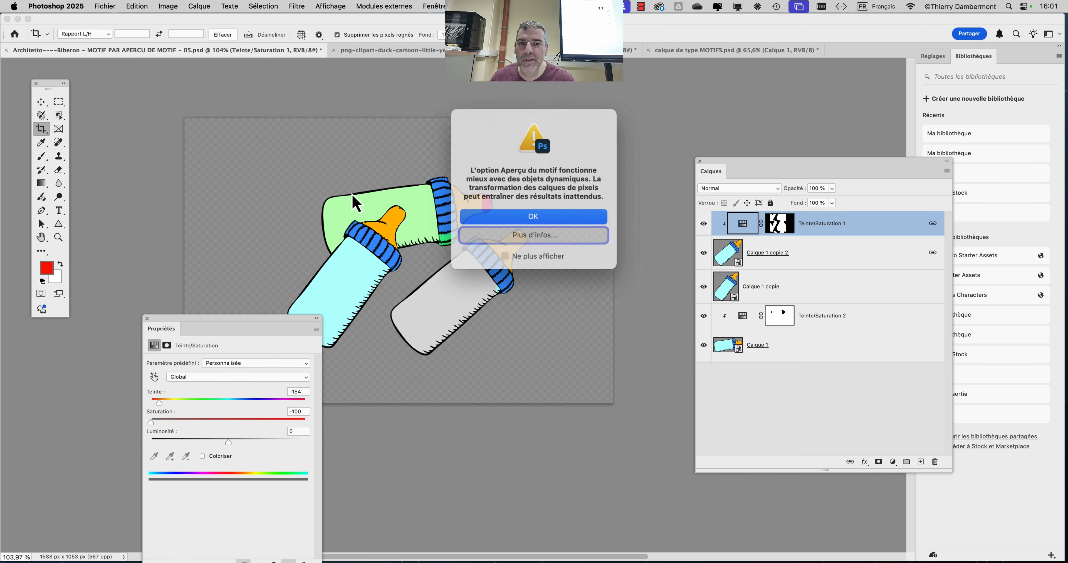
click(510, 219)
scroll(559, 281, down, 3)
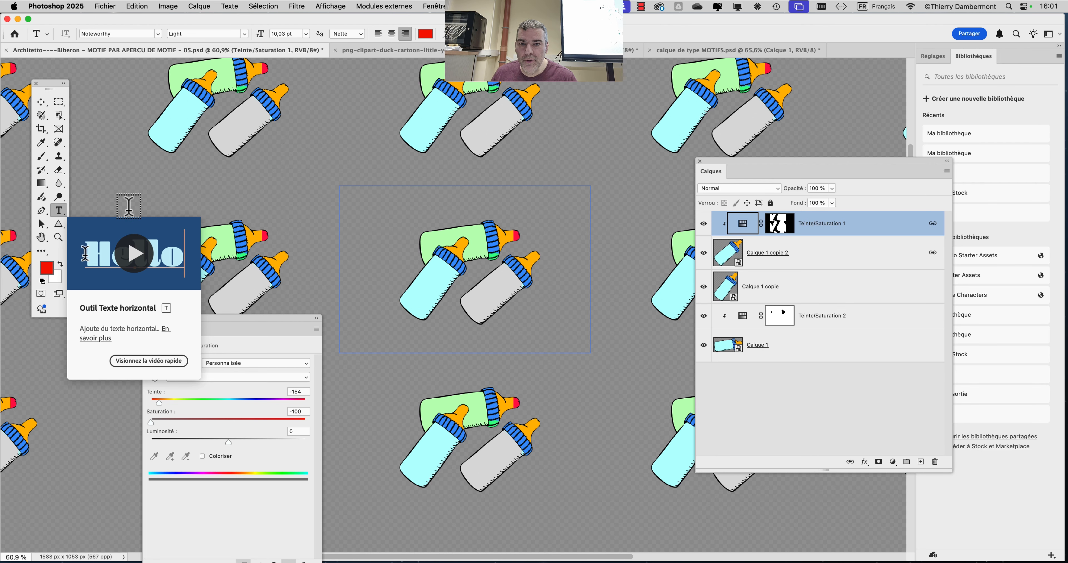
Step: Add red Noteworthy Light text reading "bébé" plus a boy's first name and place it inside the tile's upper-left corner
click(359, 213)
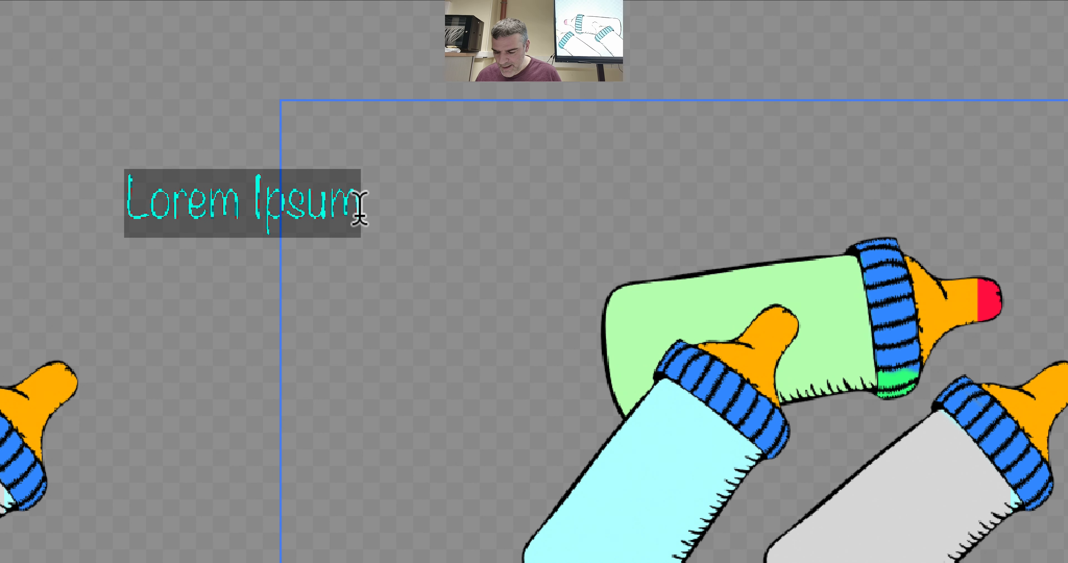
text(h)
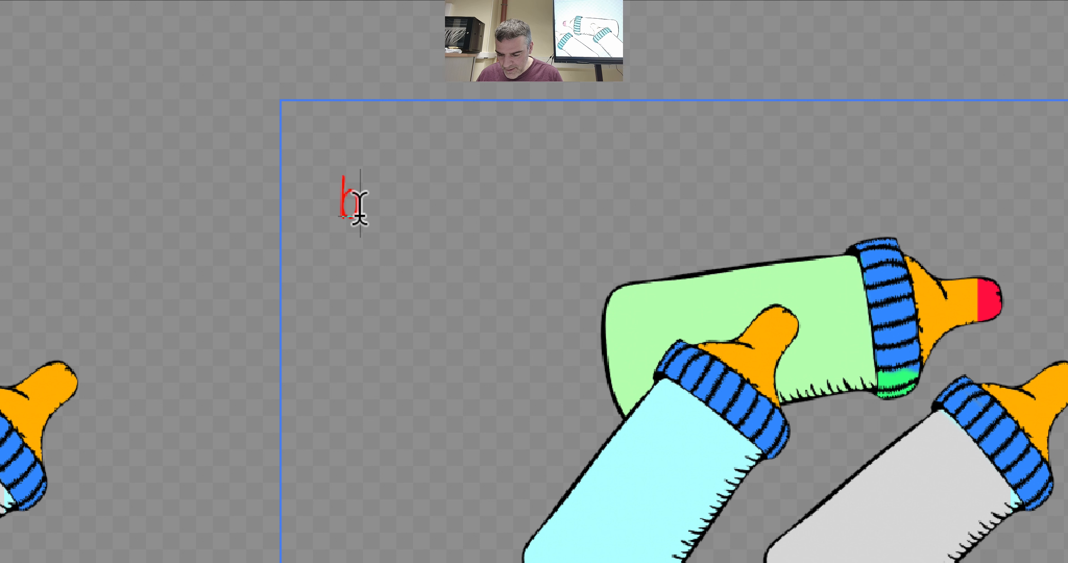
text(ébé Arthur)
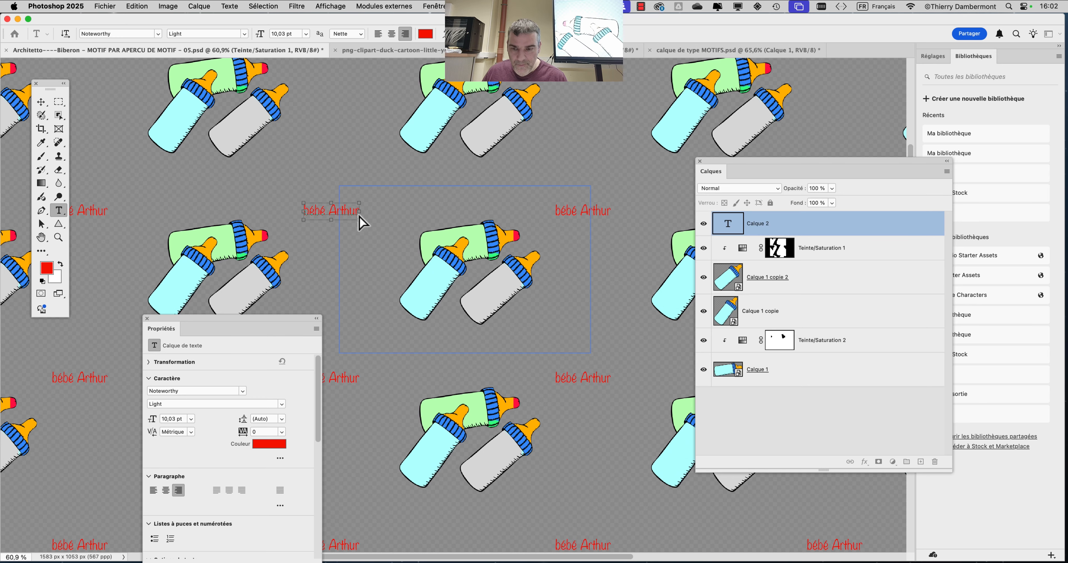
click(41, 102)
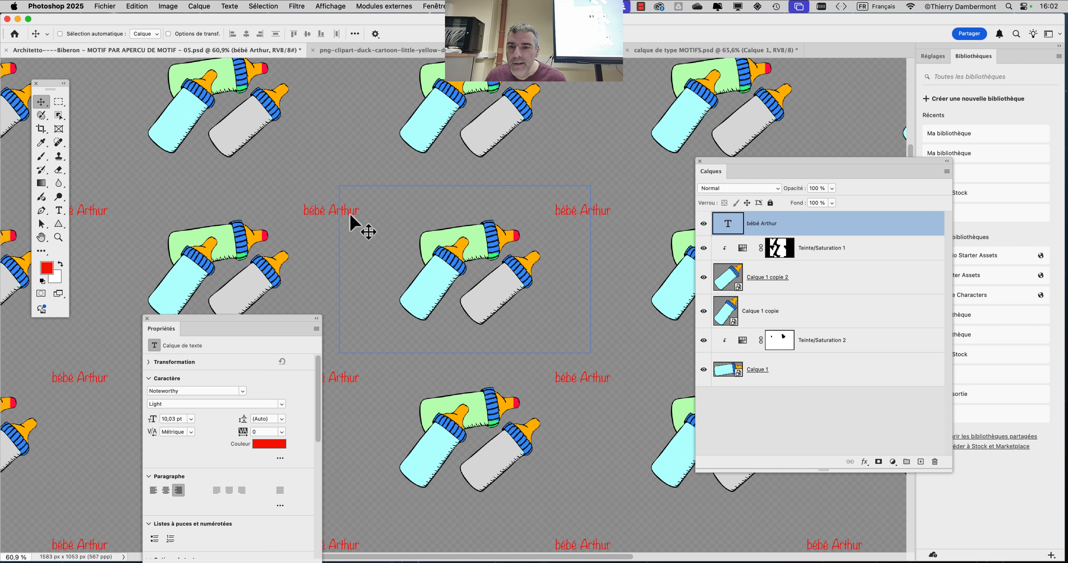
drag(349, 217, 389, 221)
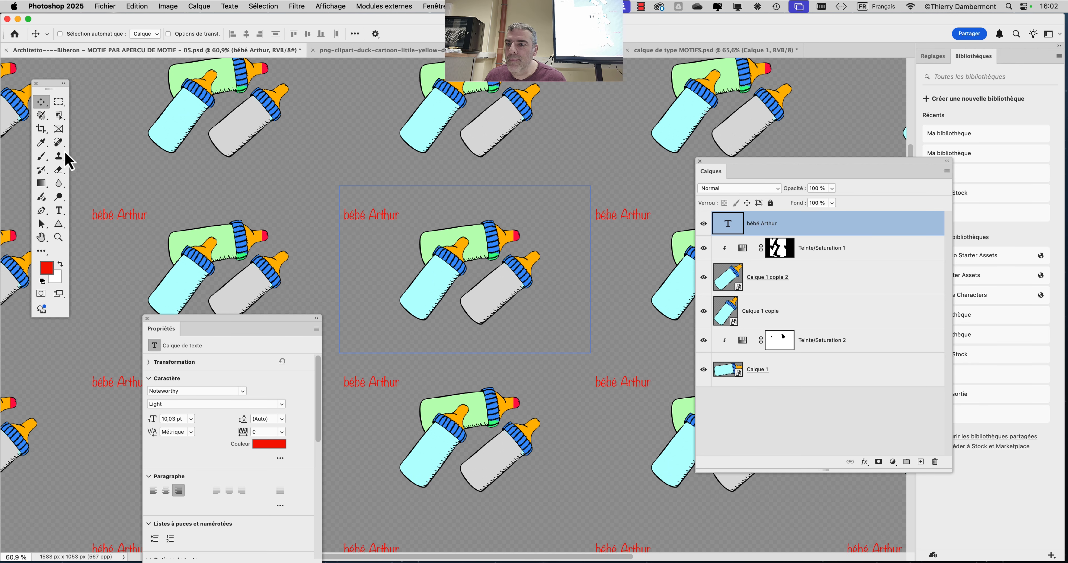
Step: Change the colour of the baby name text to white
click(59, 211)
click(427, 34)
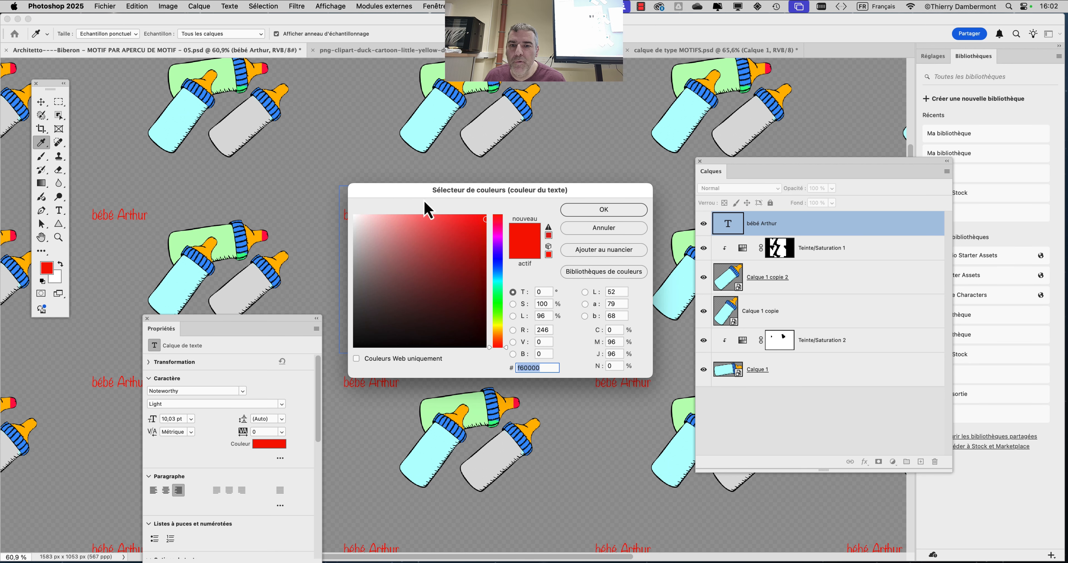
click(351, 212)
click(601, 210)
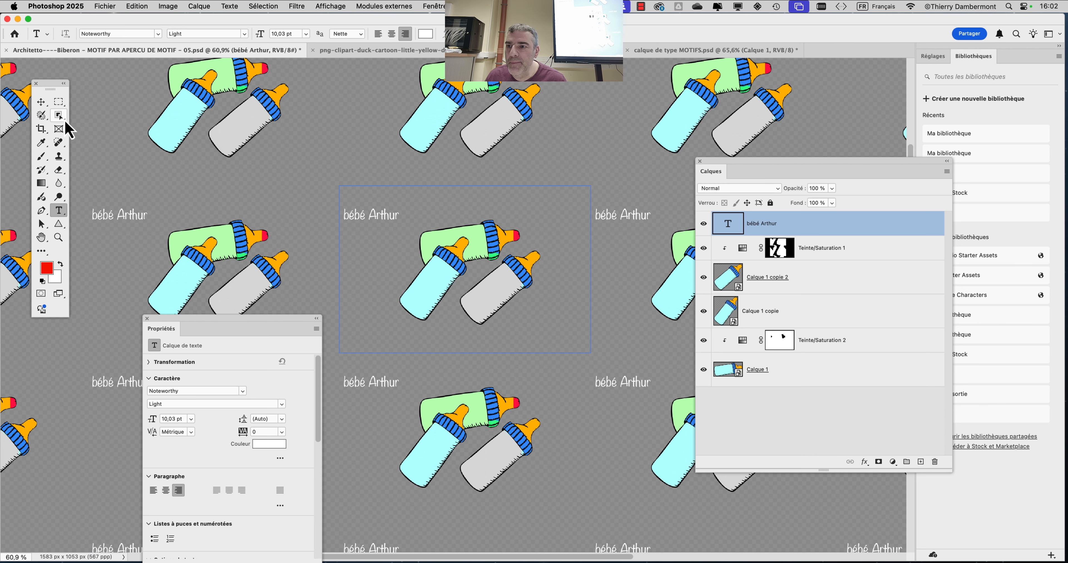
Step: Scale the white name text to about 270% and rotate it about -21° with Free Transform across the tile's upper left
click(41, 102)
key(super+t)
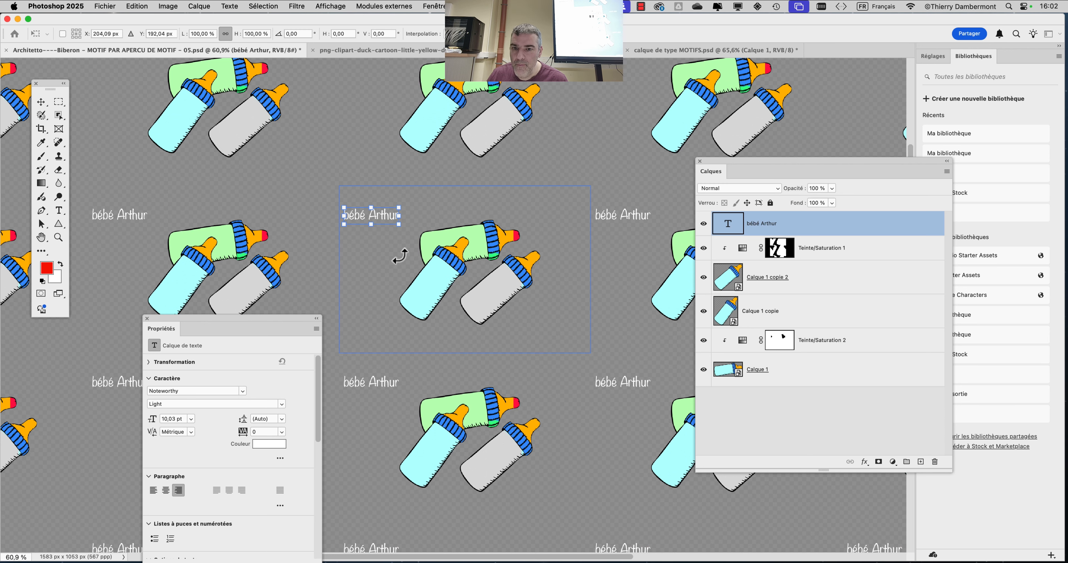
drag(403, 231, 494, 254)
drag(506, 203, 492, 160)
drag(440, 232, 440, 216)
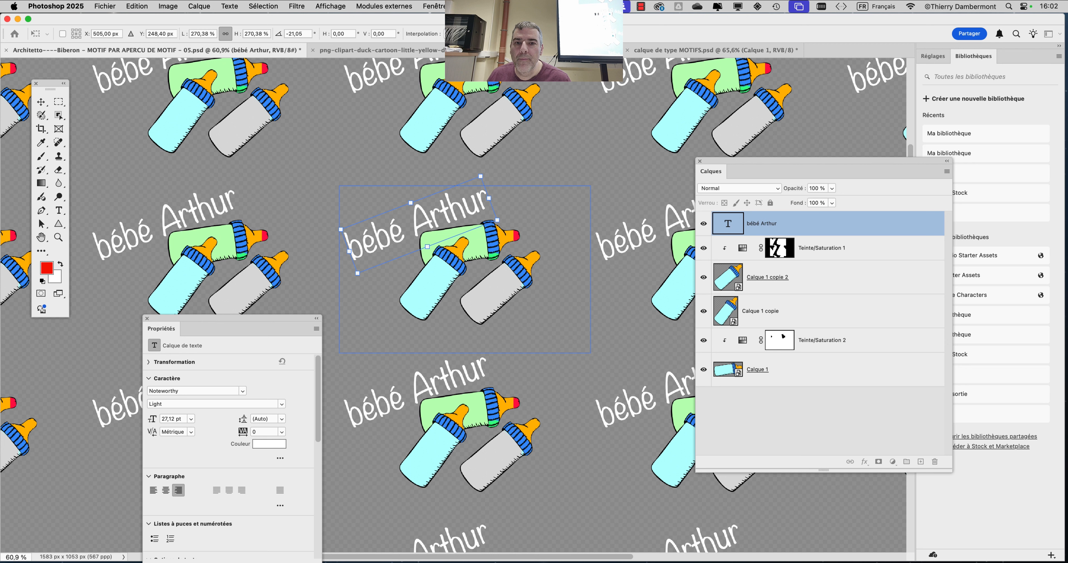
key(Return)
Step: Place a copy of the name text below the bottles, replace its first name with a girl's name and adjust its position
drag(412, 235, 491, 320)
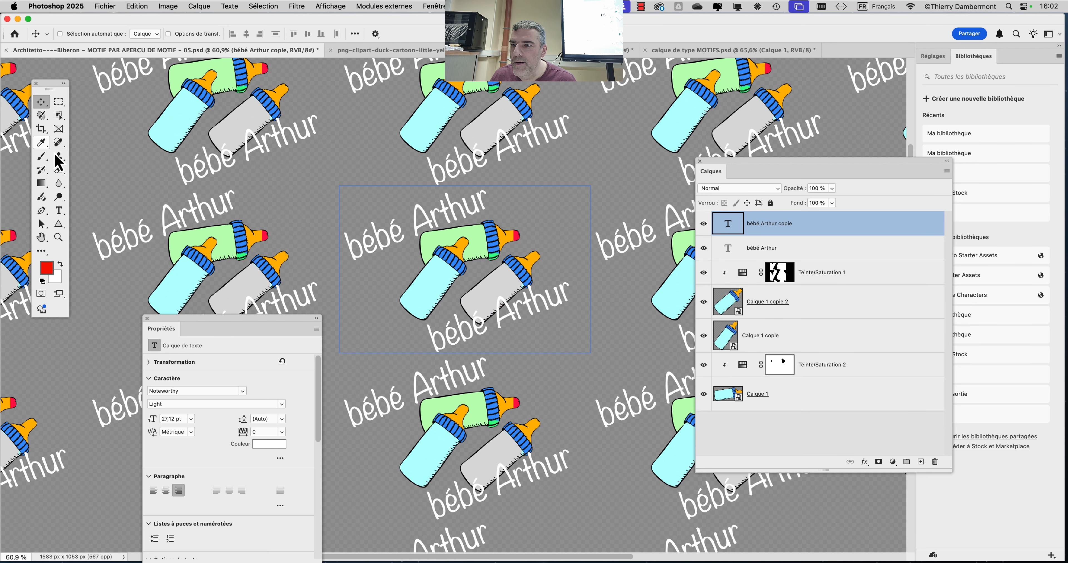
click(60, 213)
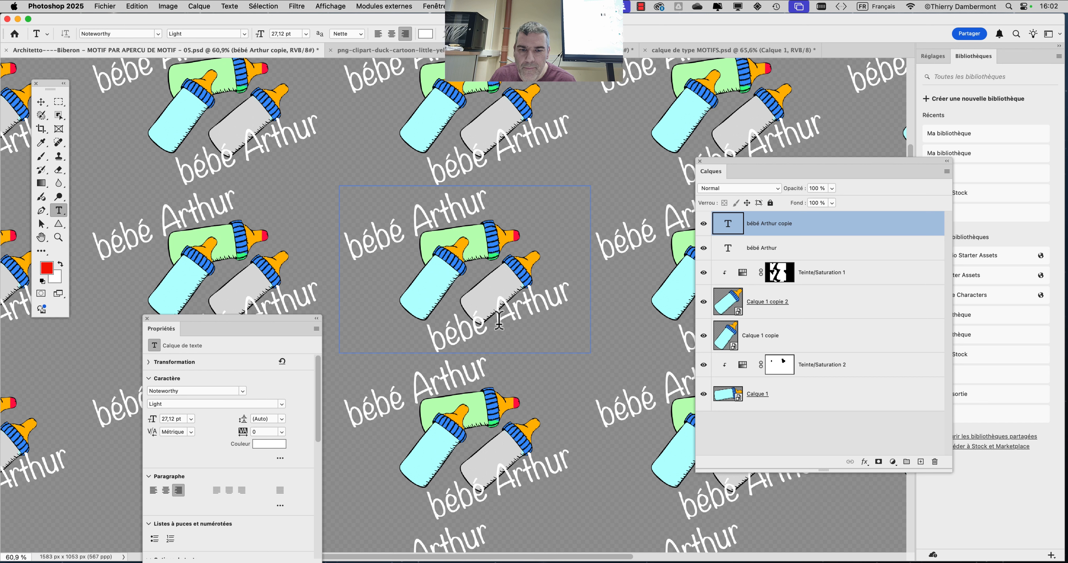
double_click(499, 321)
text(Je)
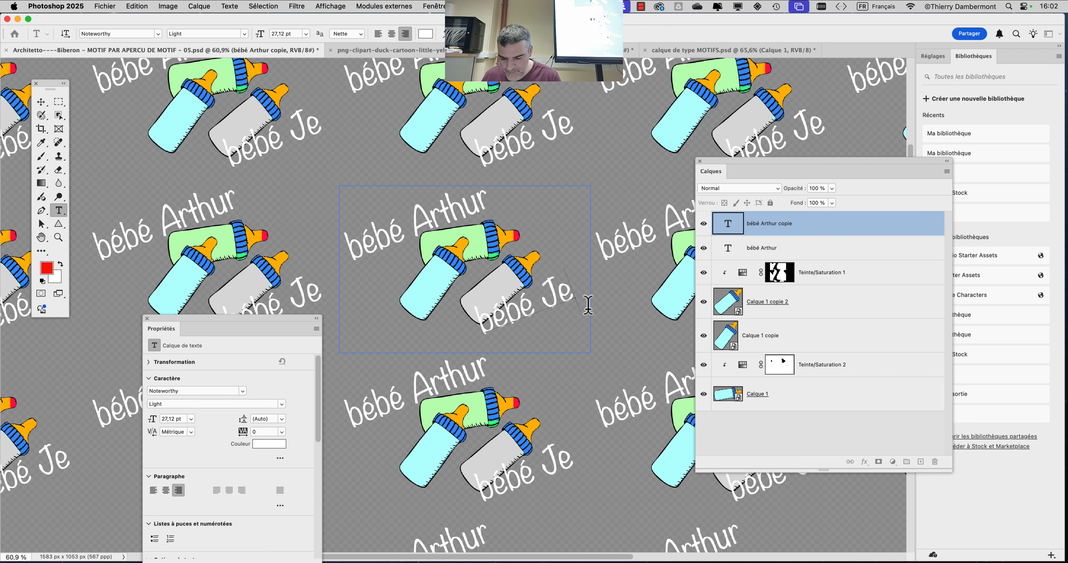
text(ssica)
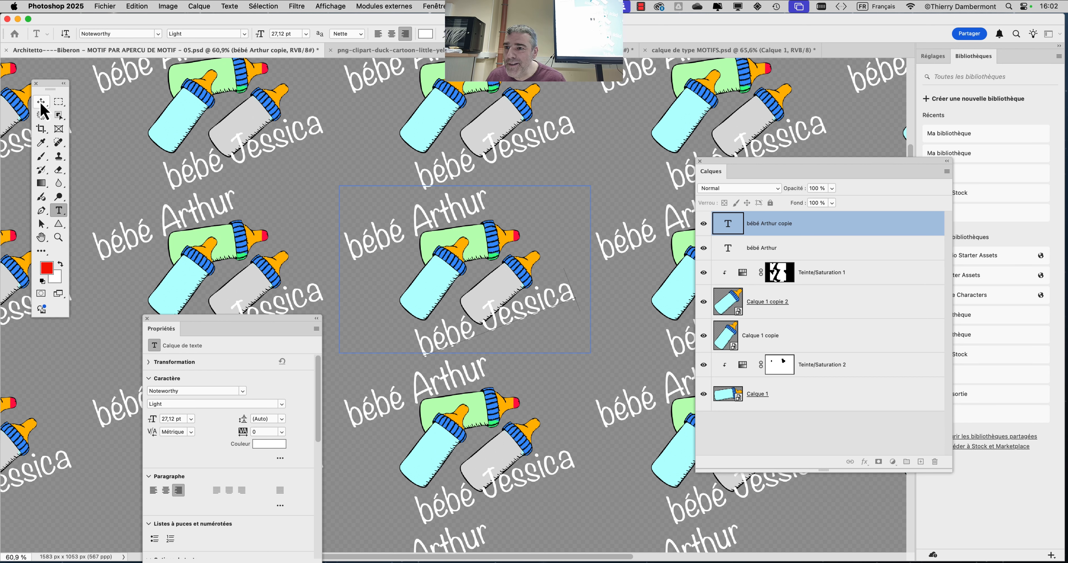
click(41, 104)
drag(544, 315, 558, 296)
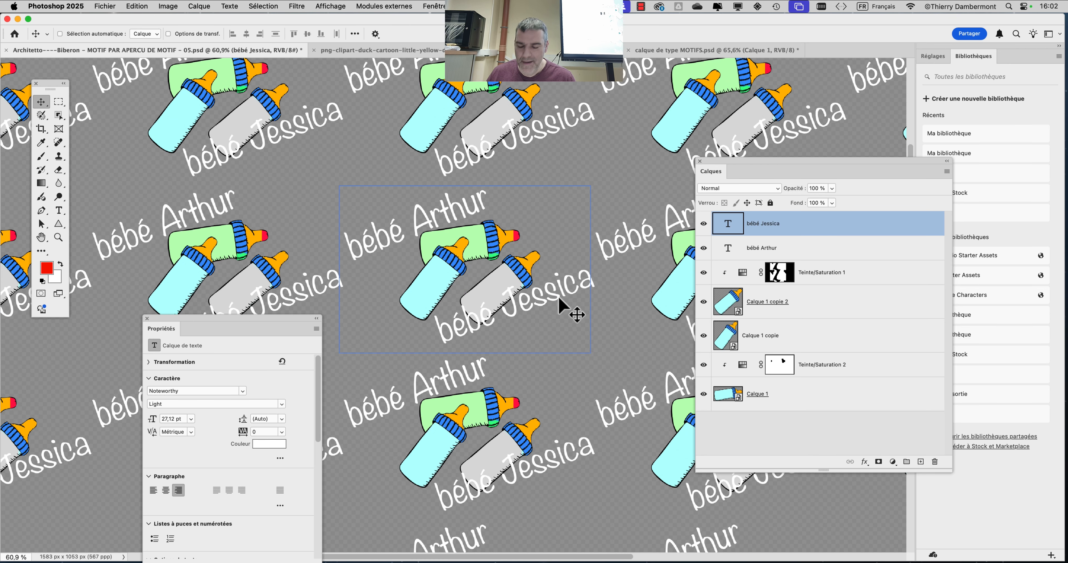
Step: Scale the girl's name text down to about 18.6 pt and place a copy of it below the blue bottle
key(super+t)
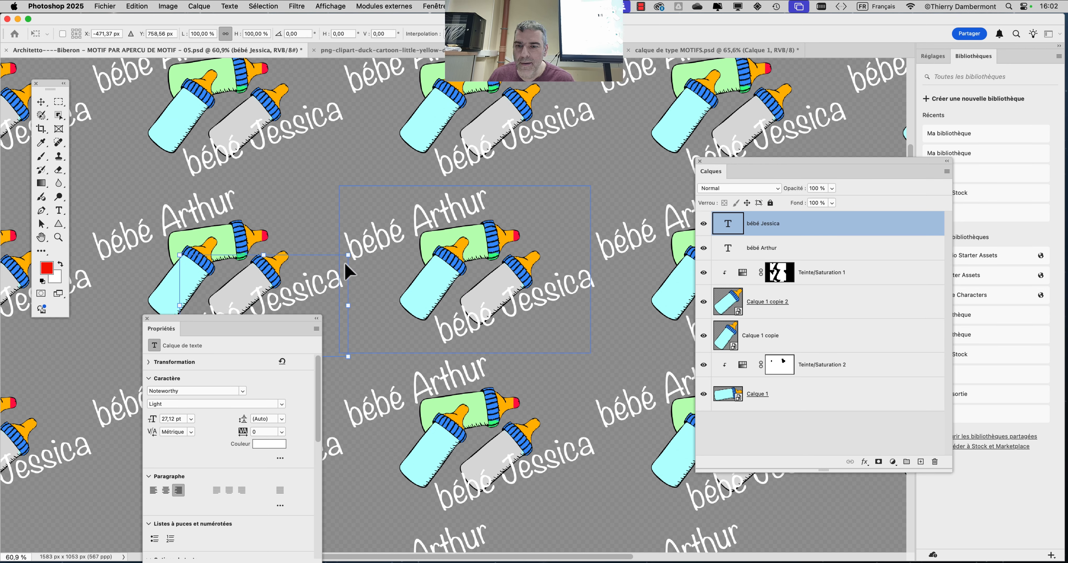
drag(346, 260, 408, 331)
click(586, 34)
scroll(488, 274, up, 2)
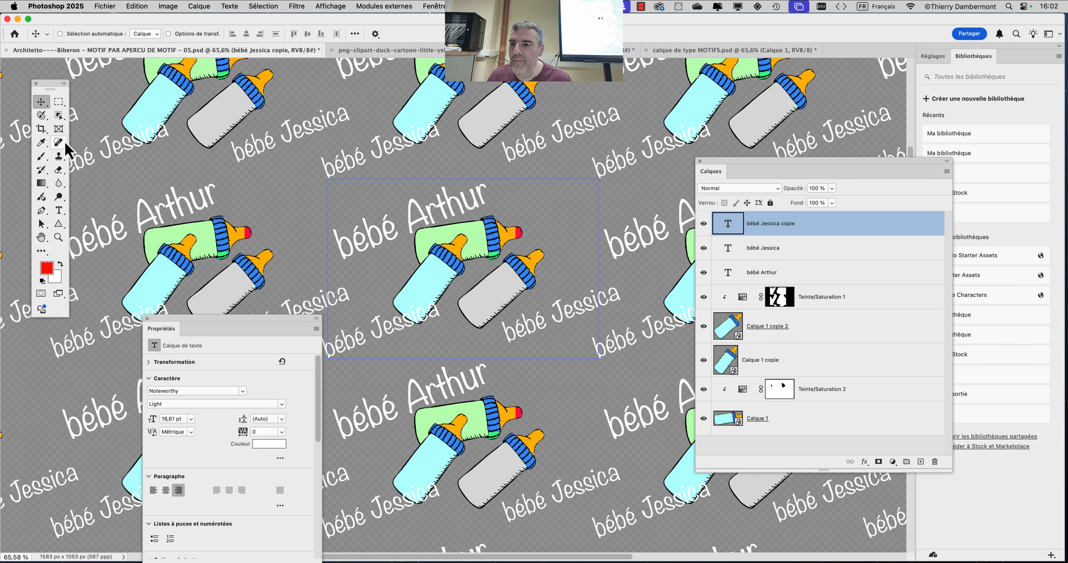
Step: Replace the first name in the copied text below the blue bottle with a different boy's name
click(59, 210)
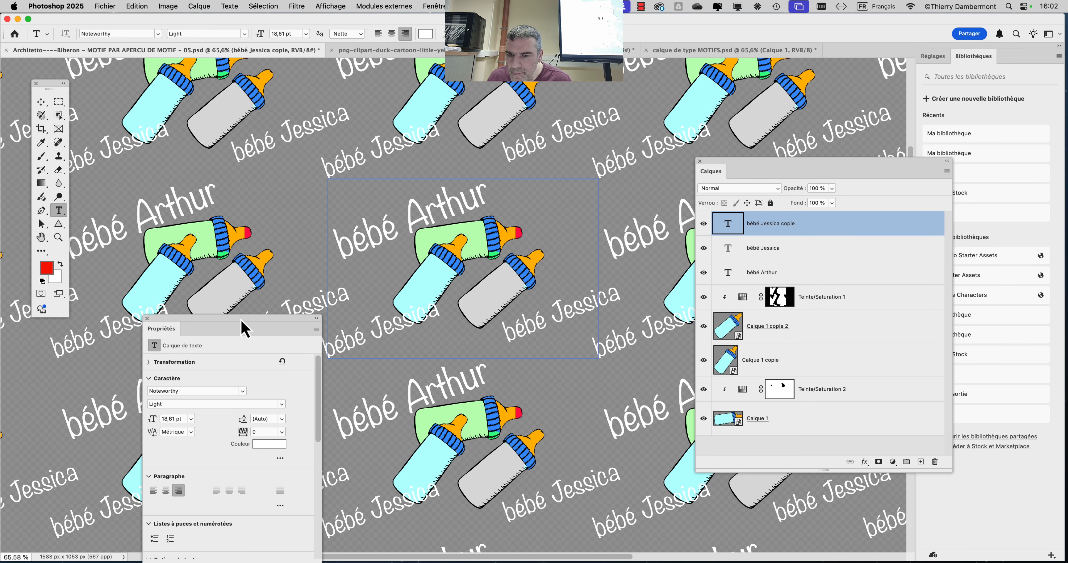
drag(243, 328, 166, 337)
drag(377, 330, 437, 319)
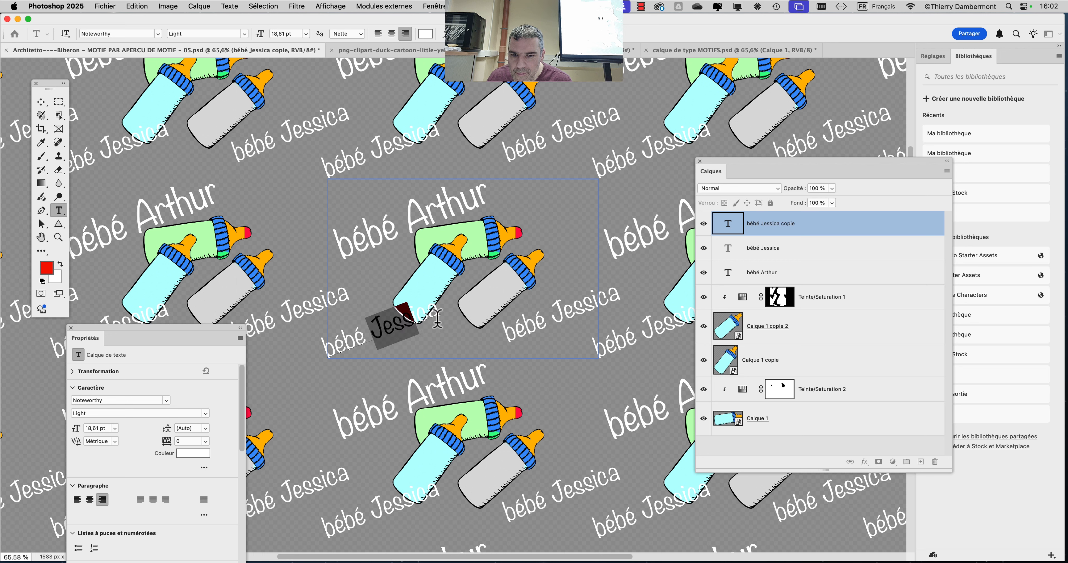
text(Albert)
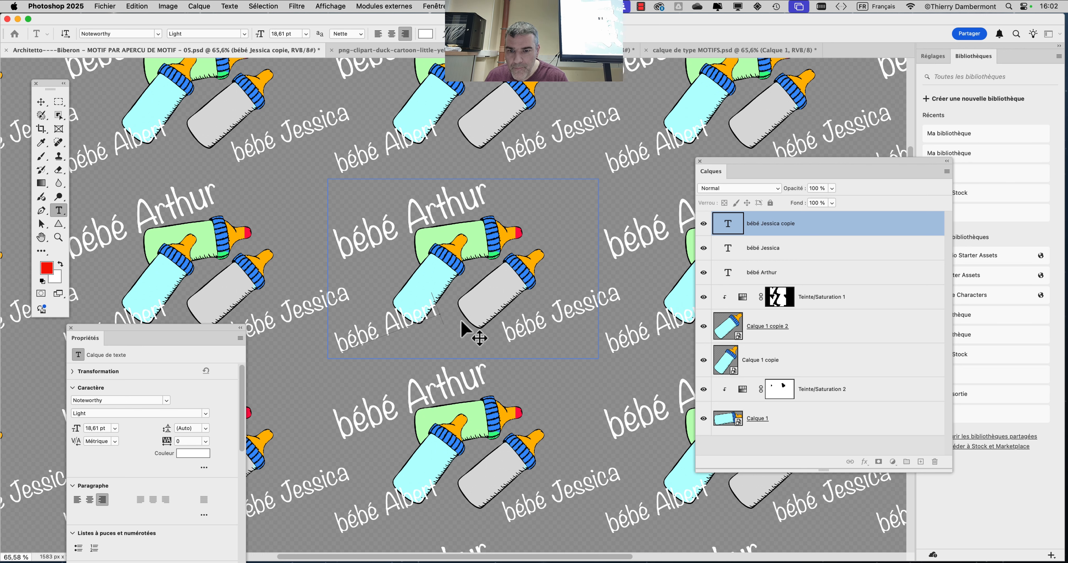
Step: Place a copy of the boy's name text beside the green bottle and replace its first name with another girl's name
click(41, 101)
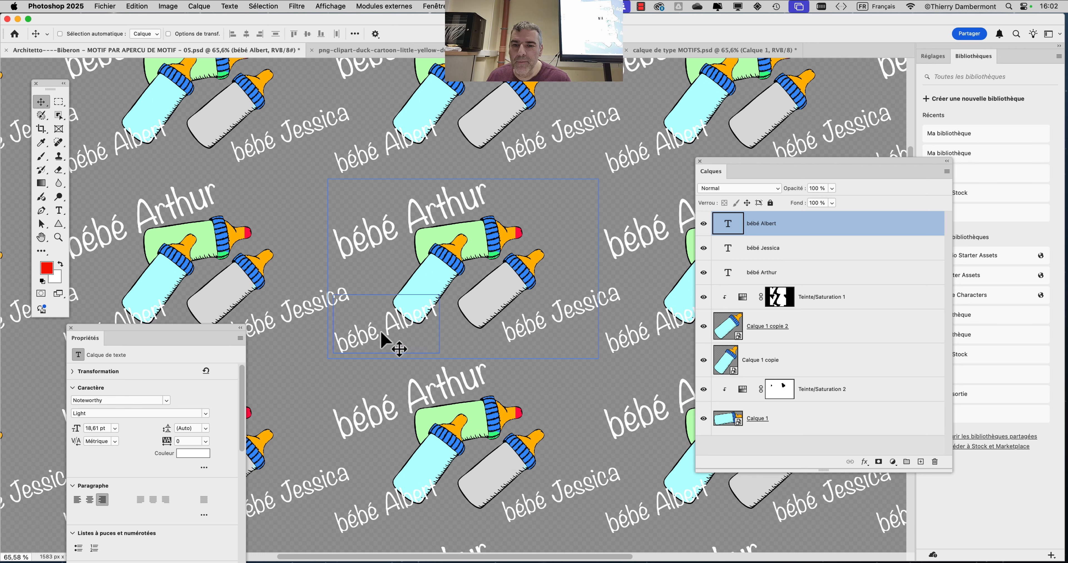
drag(381, 333, 402, 323)
click(59, 211)
text(Monique)
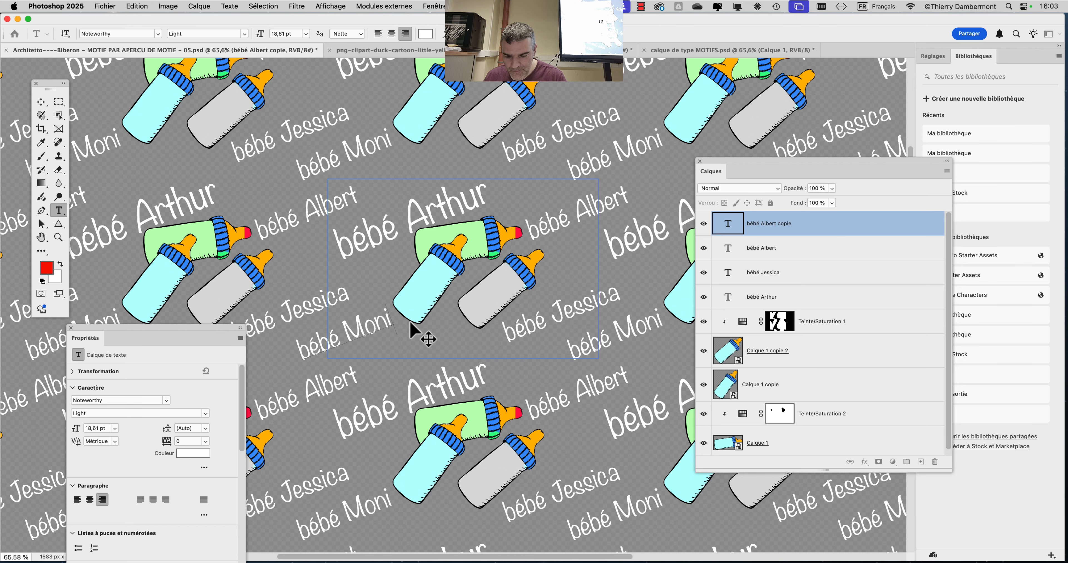
click(49, 100)
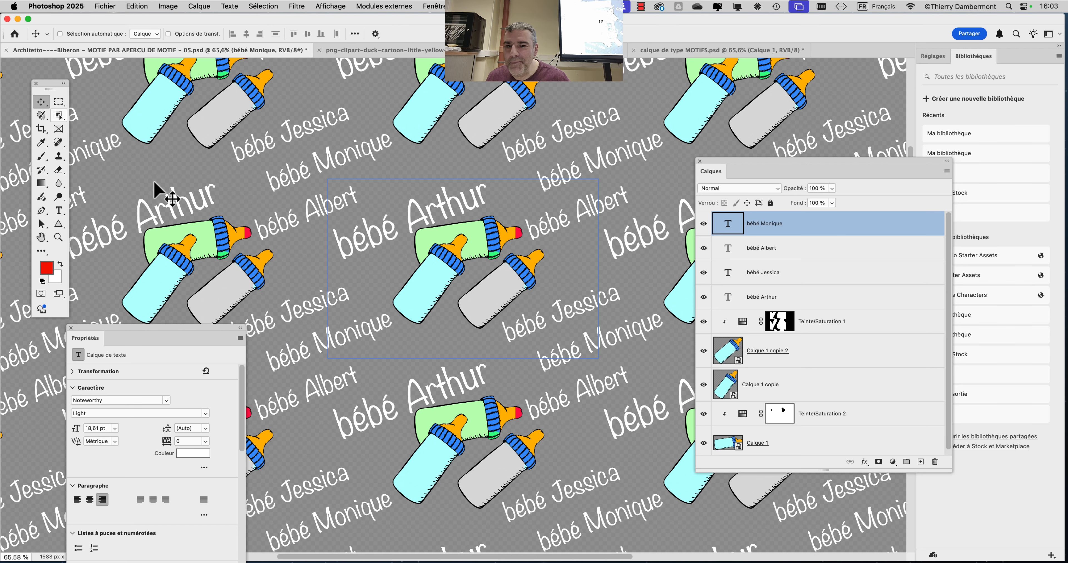
Step: Define the finished bottle and name tile as a pattern, keeping the proposed name
scroll(539, 323, down, 2)
scroll(541, 341, down, 2)
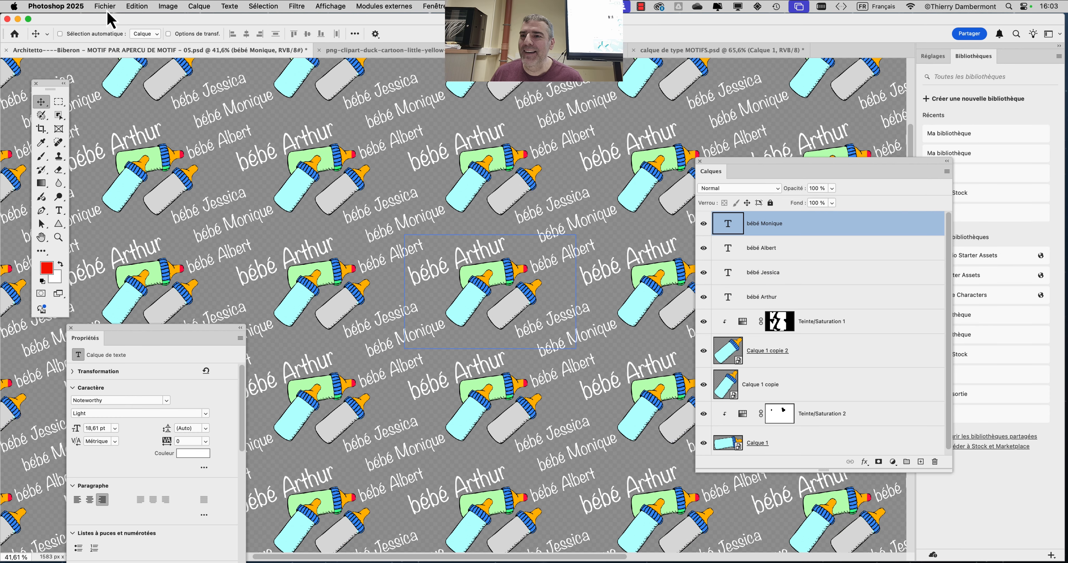
click(140, 6)
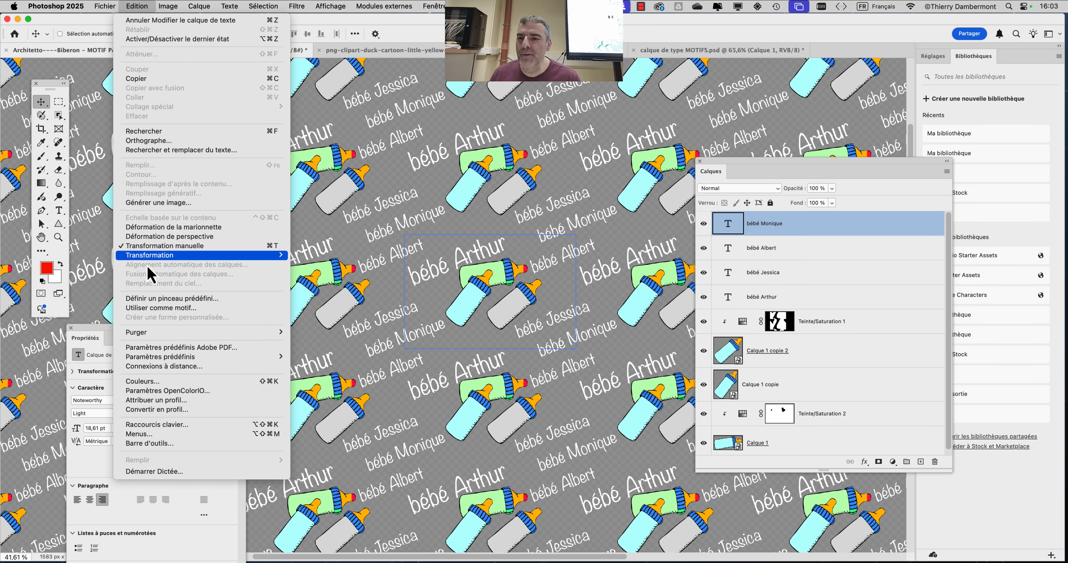
click(187, 309)
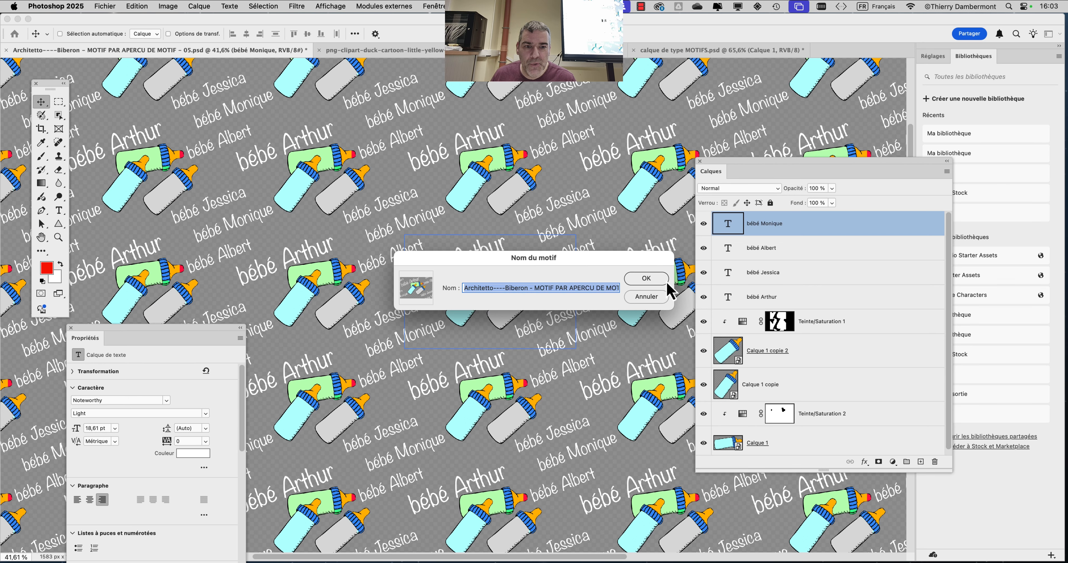
click(661, 280)
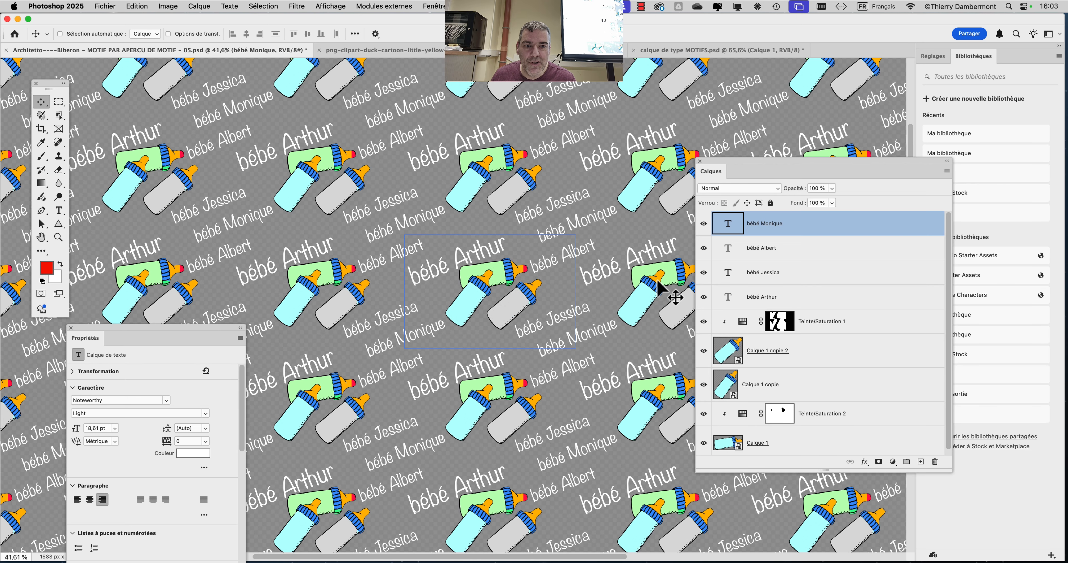
Step: Turn off the pattern preview to inspect the single tile, and move the Properties panel clear of it
click(348, 6)
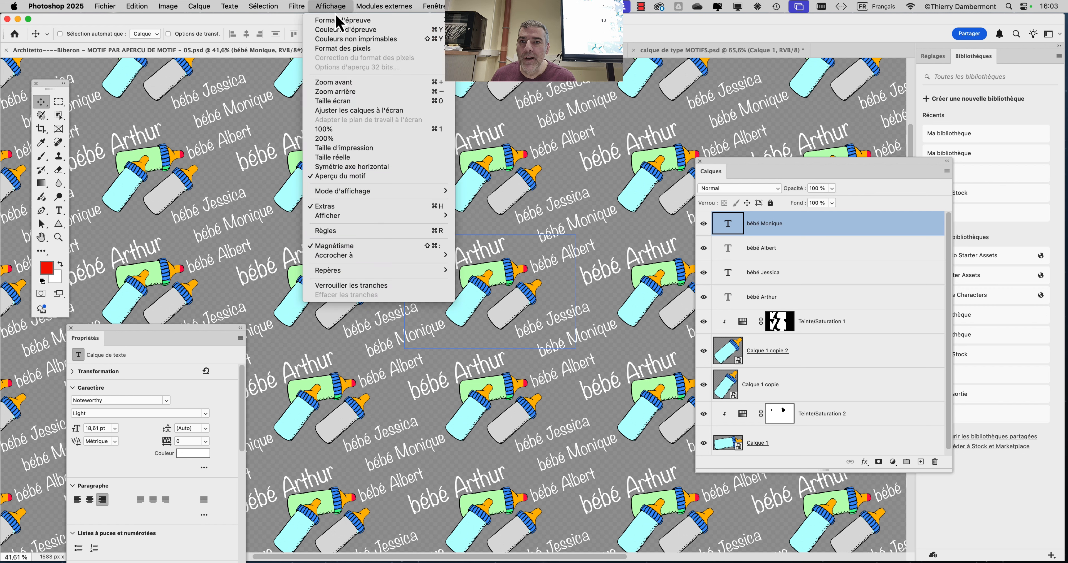
click(350, 177)
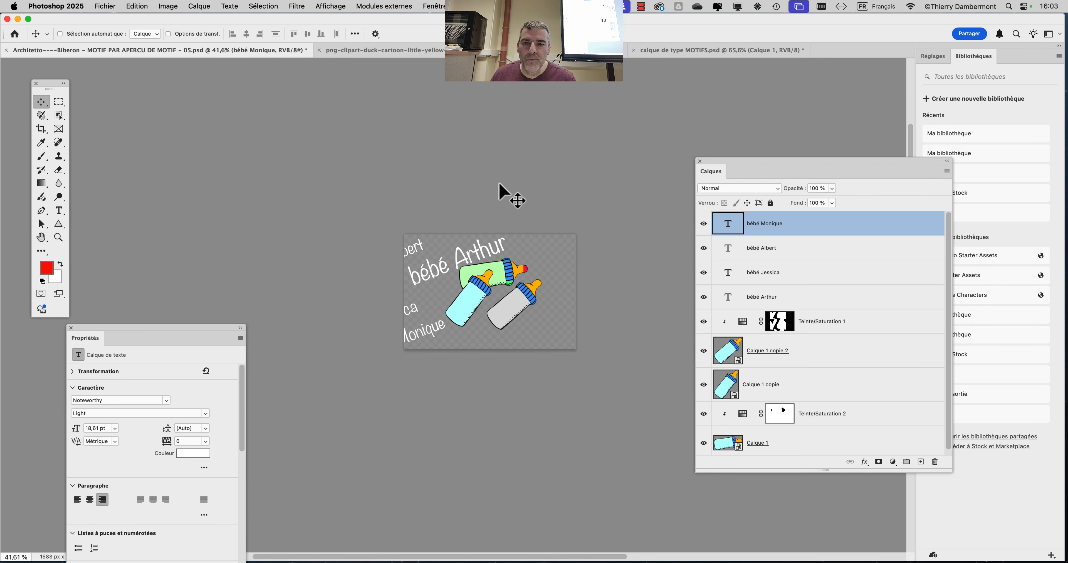
scroll(496, 235, down, 1)
scroll(496, 235, up, 5)
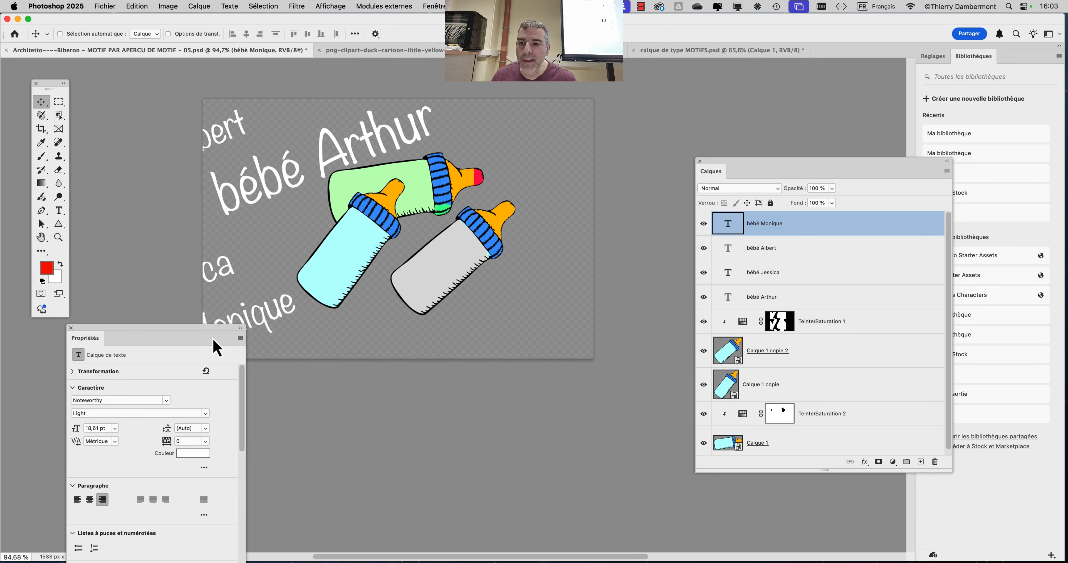
drag(214, 340, 236, 421)
scroll(549, 370, down, 1)
scroll(551, 375, down, 5)
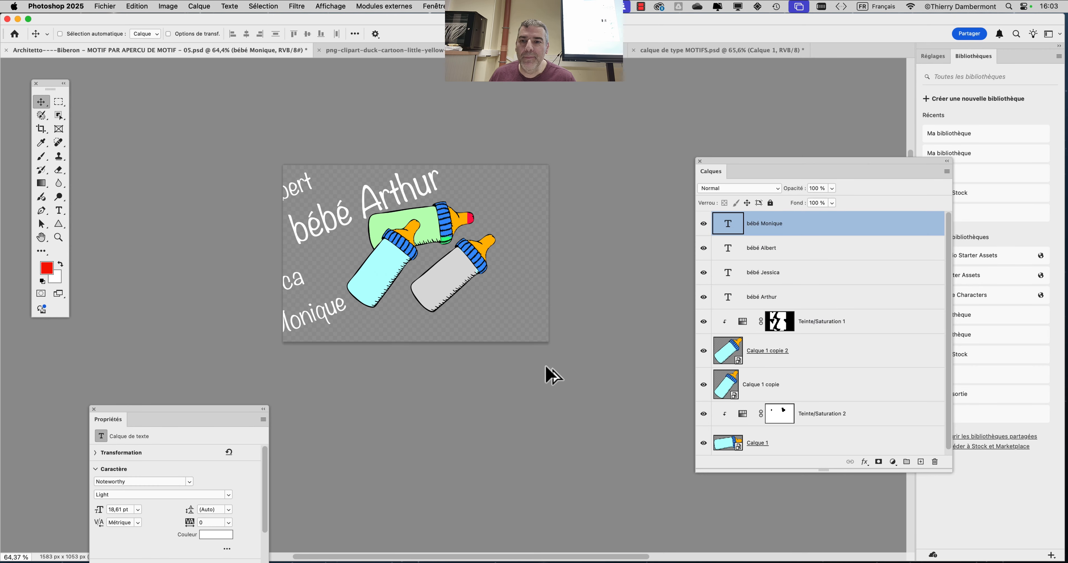
Step: Switch to the document calque de type MOTIFS.psd and hide its Motif 2 layer
click(714, 53)
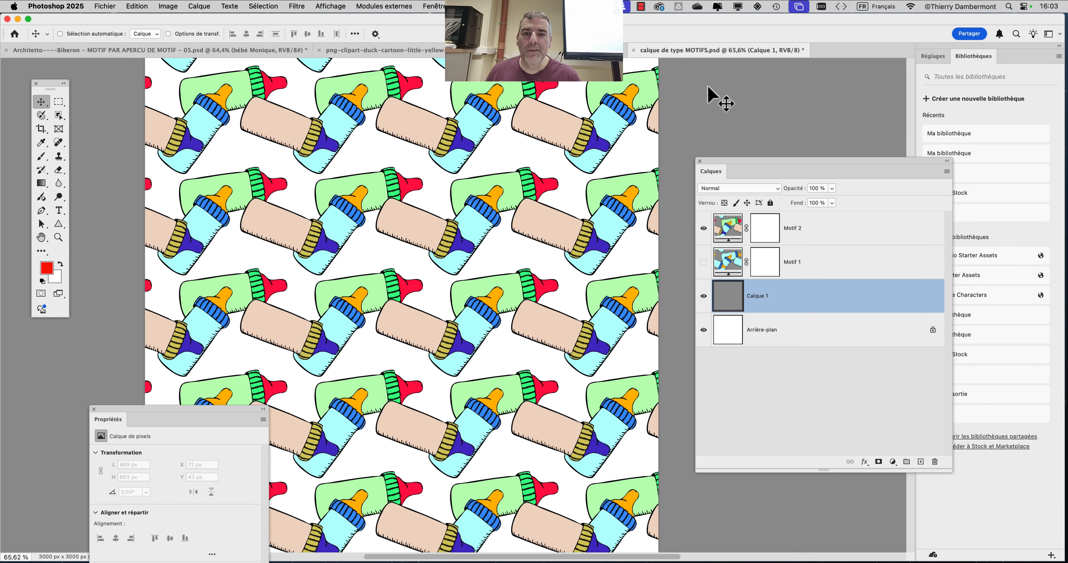
click(782, 238)
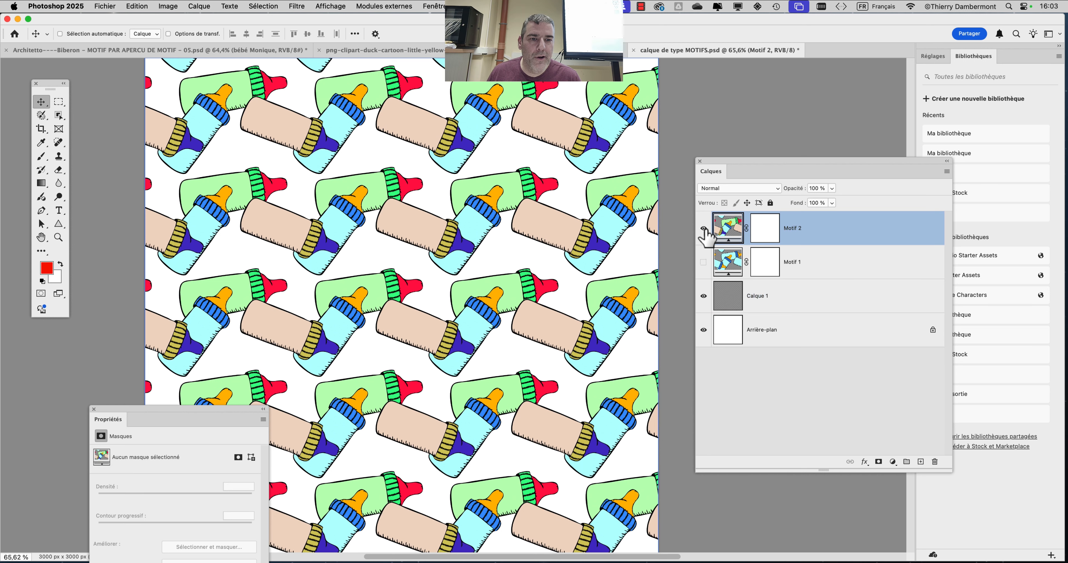
click(703, 228)
Step: Add a pattern fill layer above Motif 2 using the new bottle and name pattern, with angle 0° and scale 100%
click(892, 462)
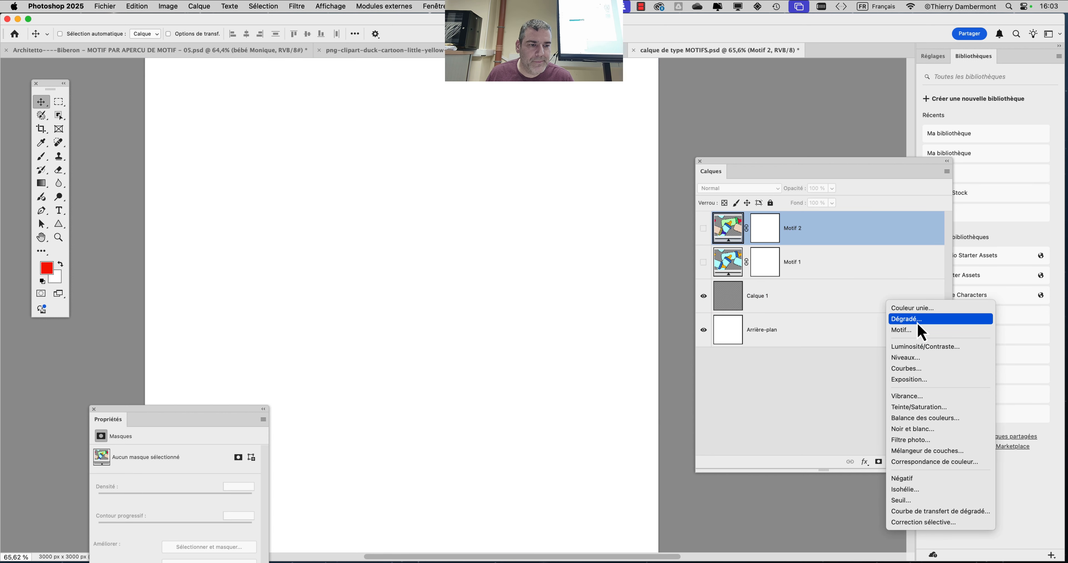
click(912, 330)
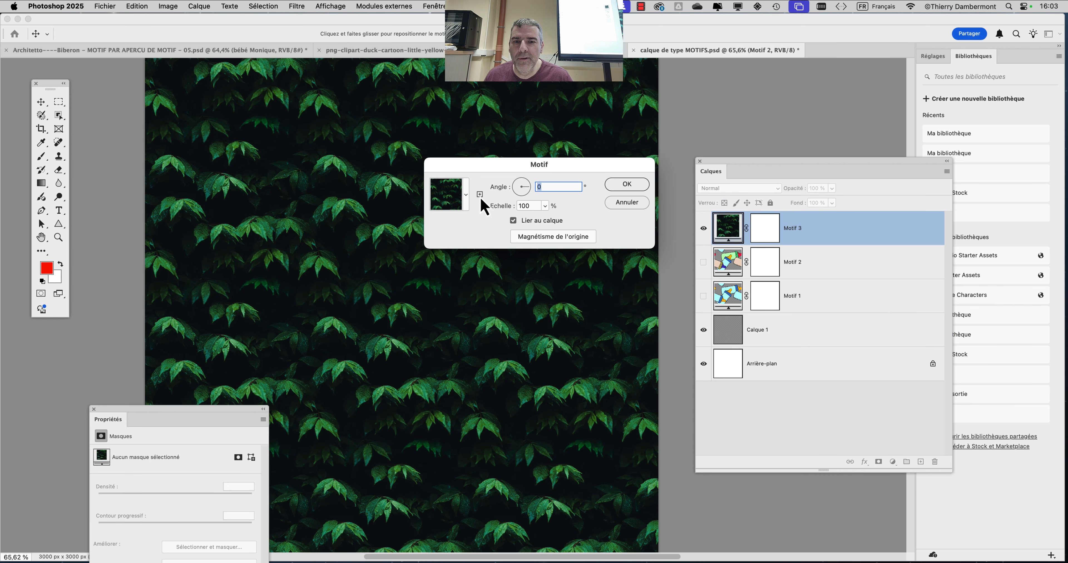
click(466, 194)
scroll(497, 298, down, 2)
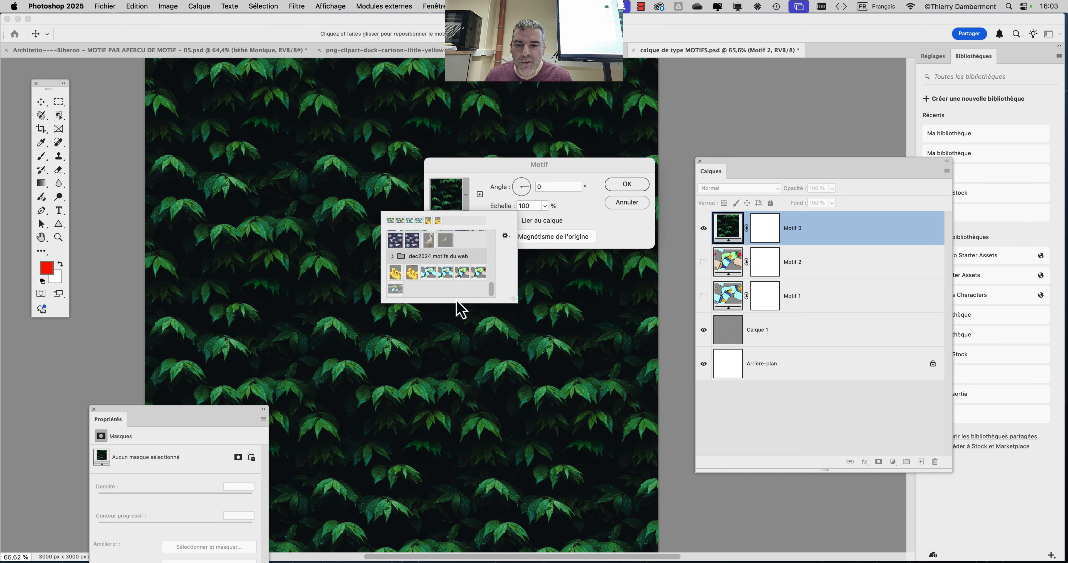
click(395, 288)
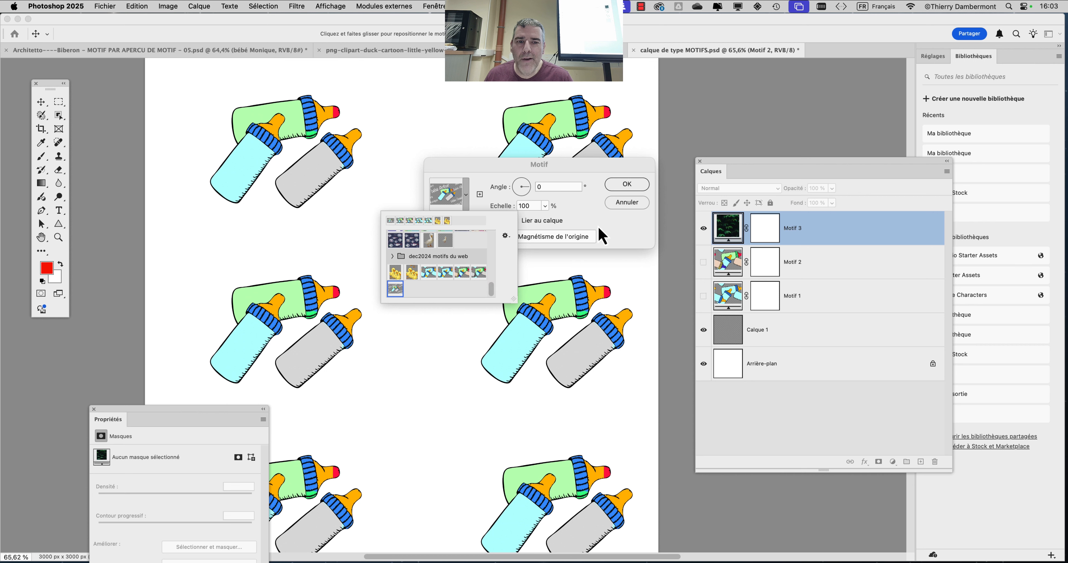
click(628, 189)
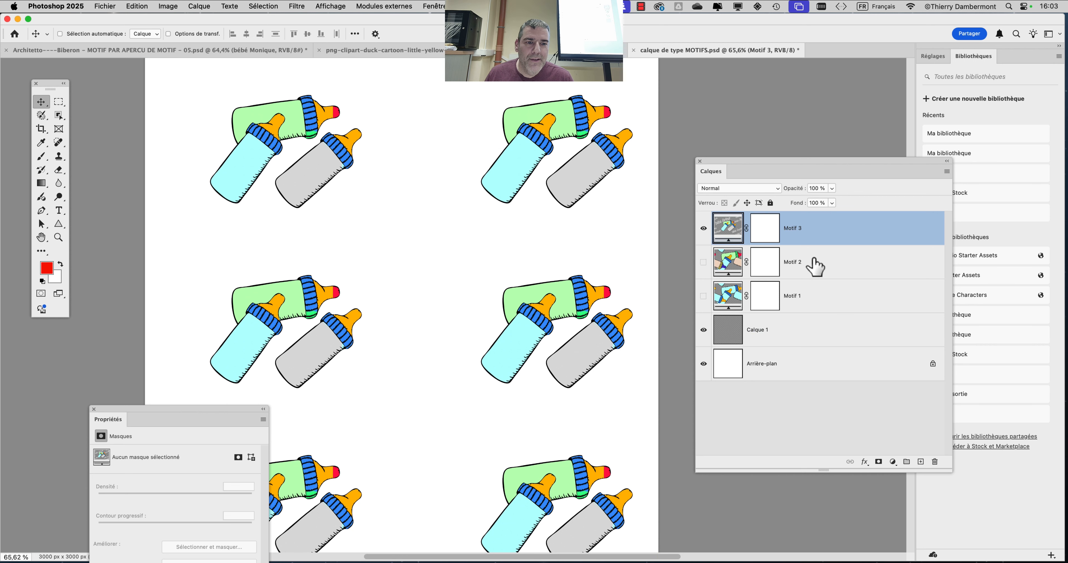
Step: Add a new layer directly below Motif 3 and fill it with the dark red colour #ac3535
click(920, 462)
drag(802, 229, 810, 274)
key(shift+F5)
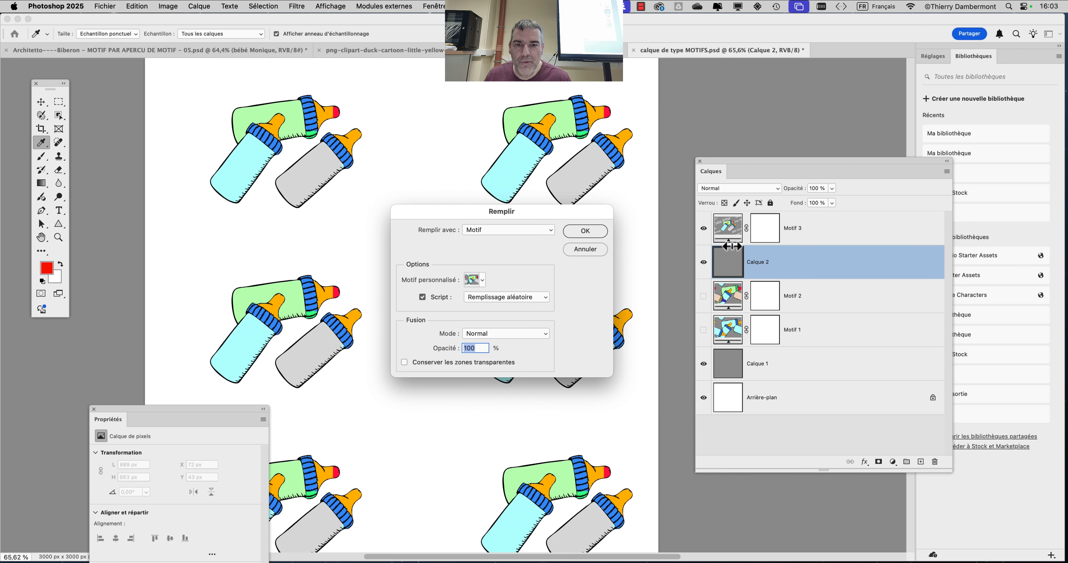
click(514, 231)
click(514, 200)
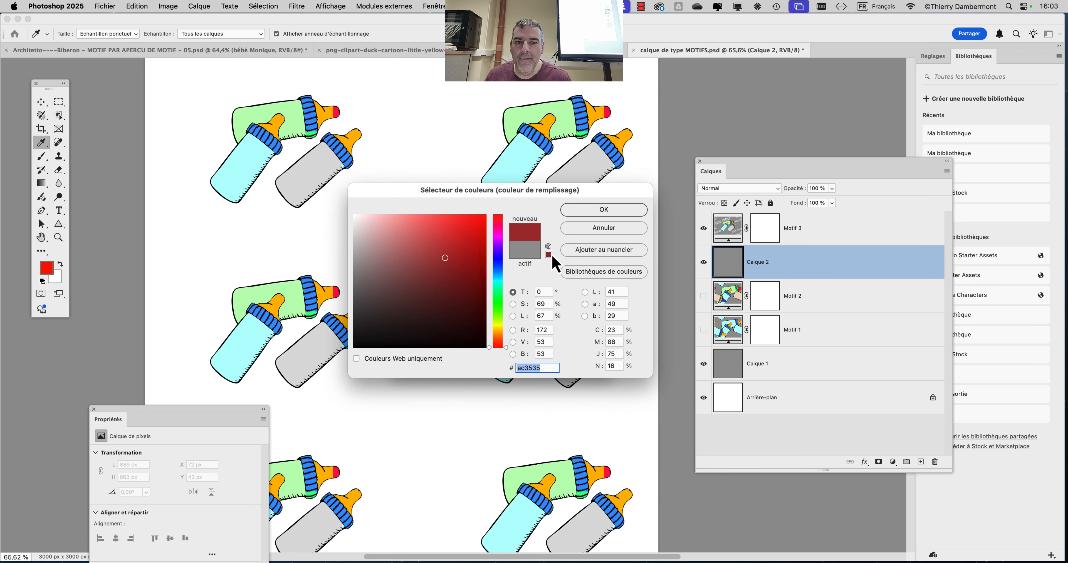
click(587, 215)
click(574, 234)
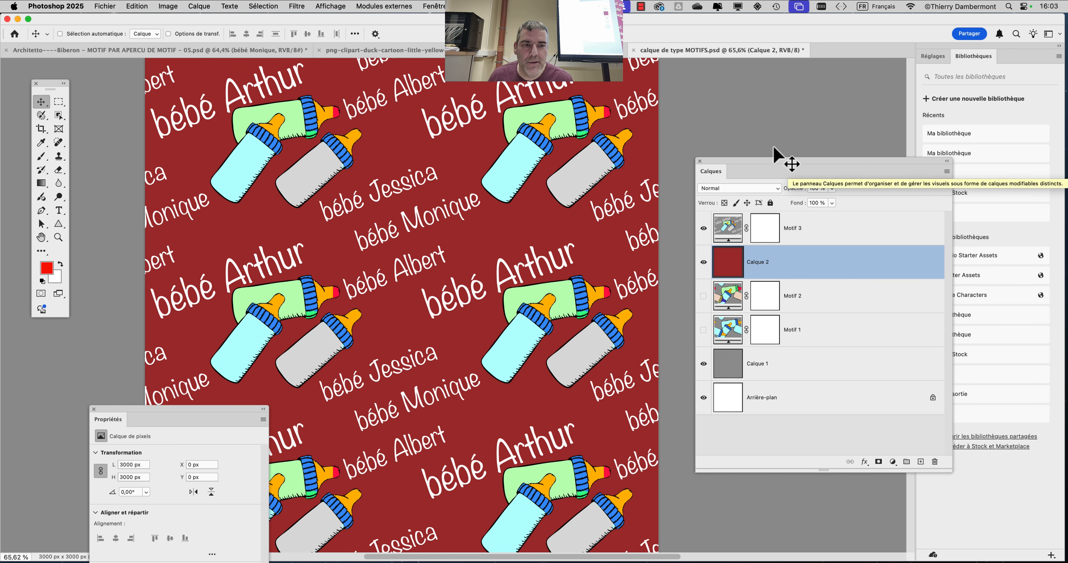
Step: Move the Layers panel off the artwork and save the document as "calque de type MOTIFS – 02.psd"
drag(767, 172, 806, 137)
drag(610, 243, 723, 184)
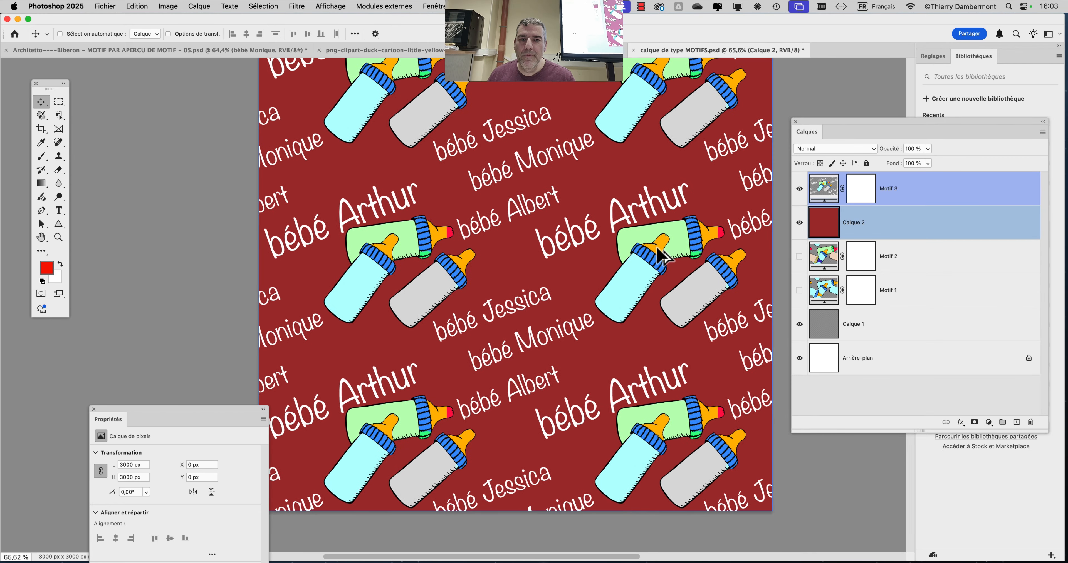
scroll(659, 257, down, 3)
click(102, 6)
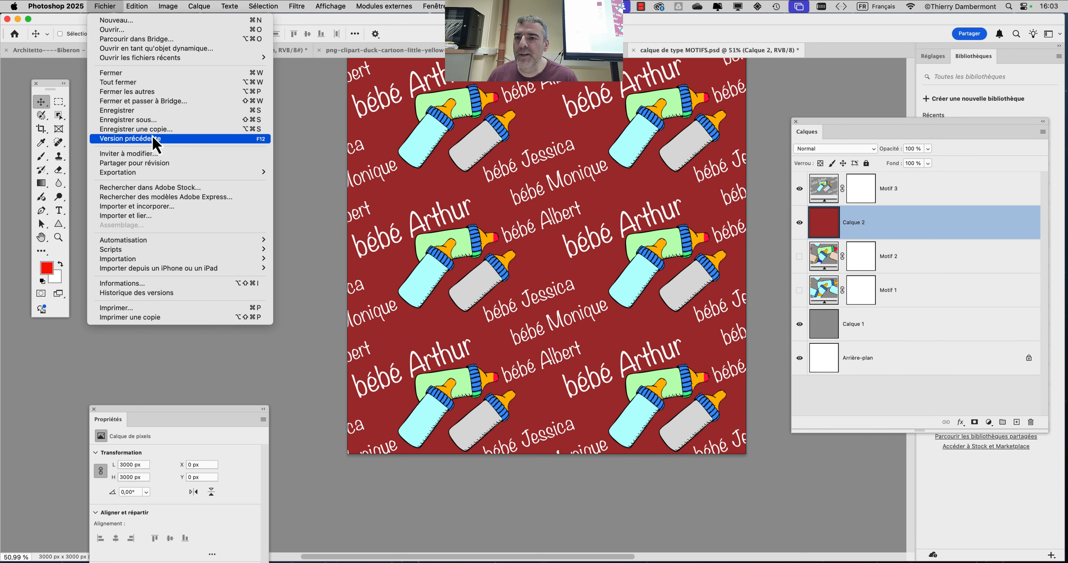
click(152, 121)
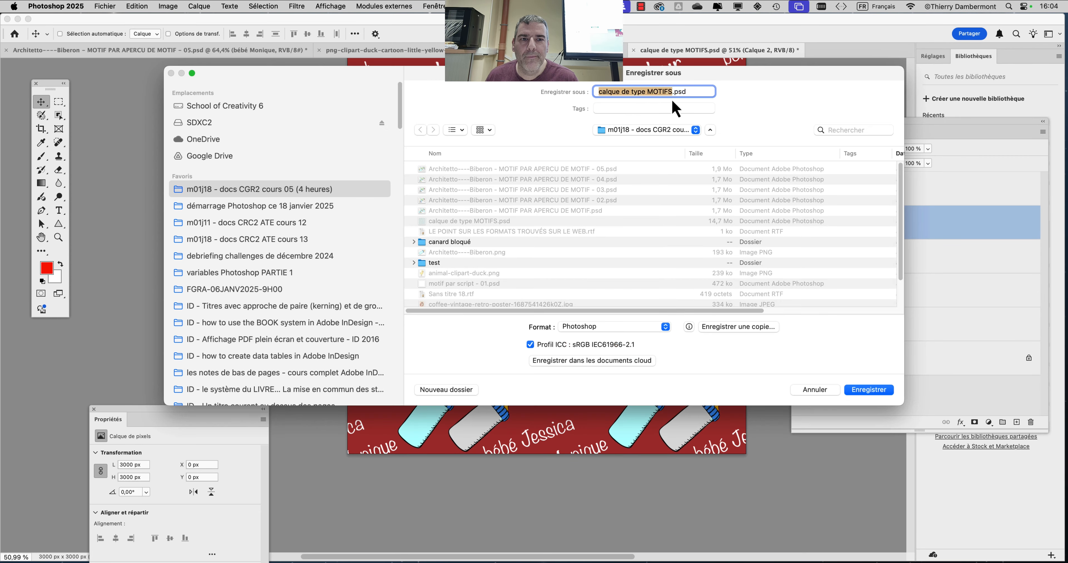
click(674, 93)
key(Return)
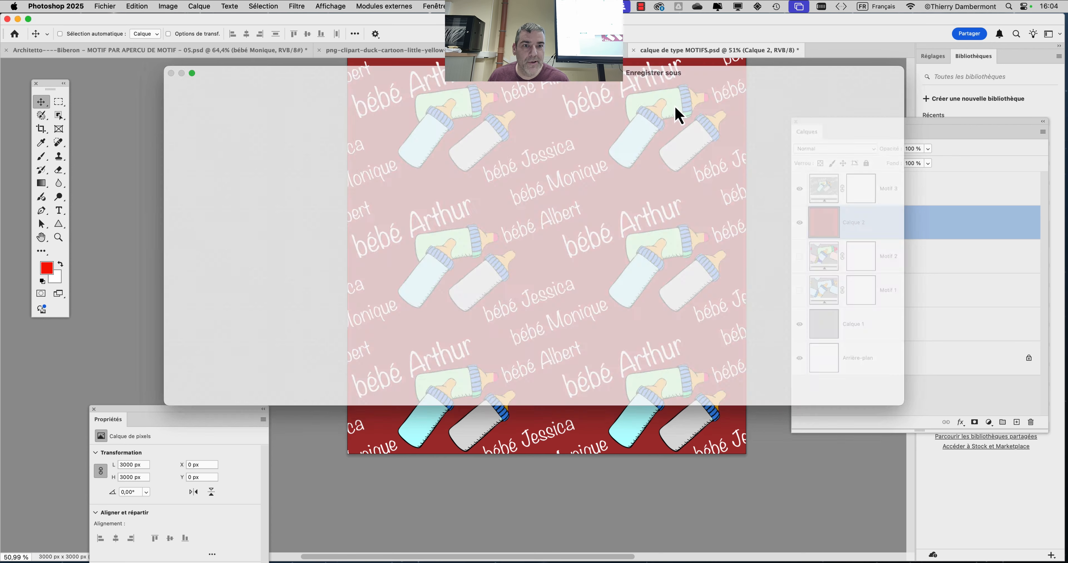
click(662, 255)
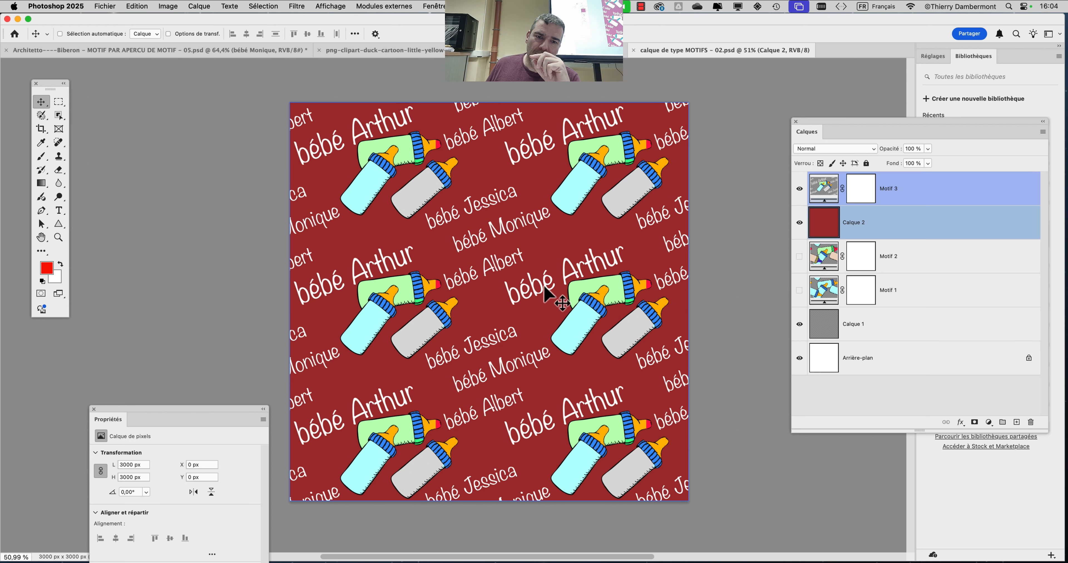
scroll(659, 174, up, 5)
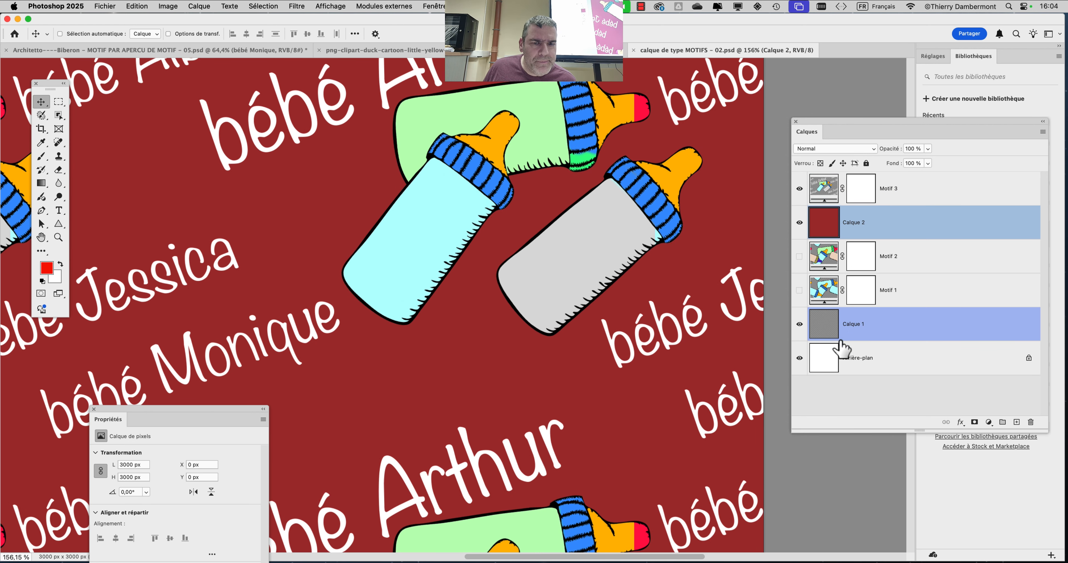
scroll(729, 340, down, 5)
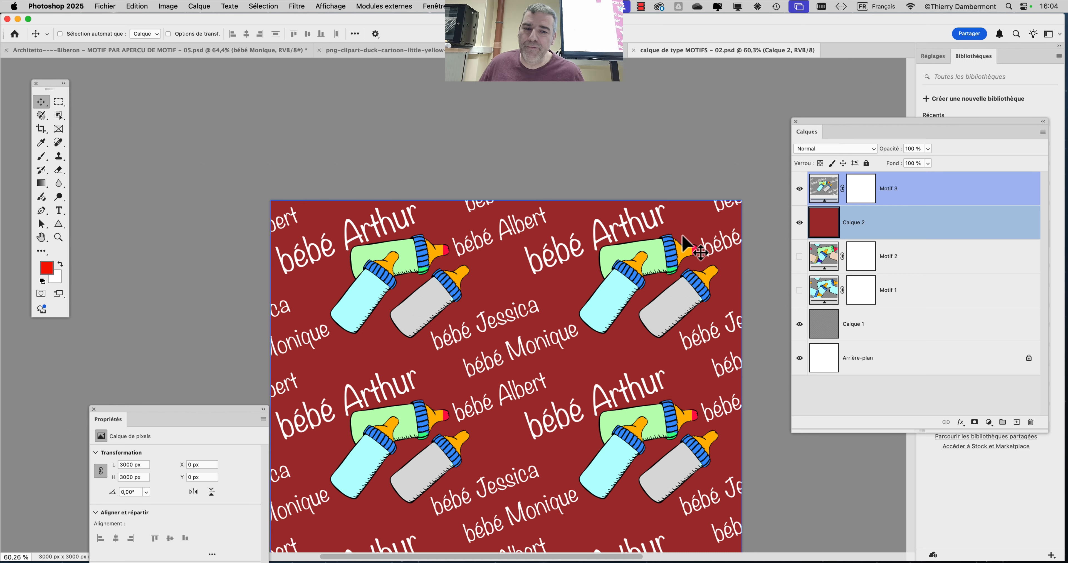
scroll(572, 326, down, 2)
drag(494, 278, 481, 190)
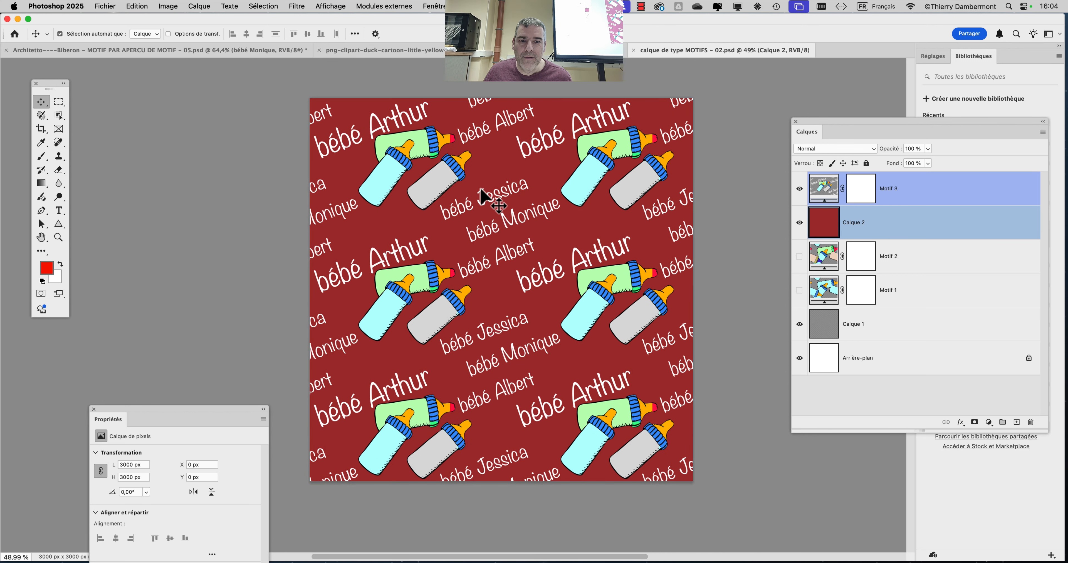